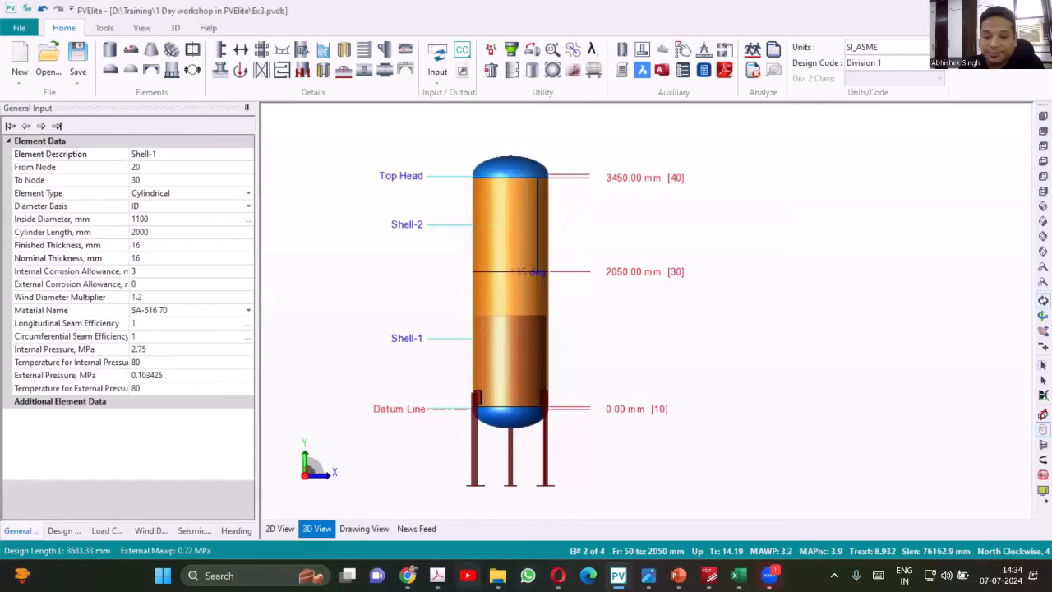
Switch to the Sweet Gas KOD datasheet PDF and review the nozzle schedule, highlighting the N1 feed inlet row.
mouse_move(437, 575)
click(535, 513)
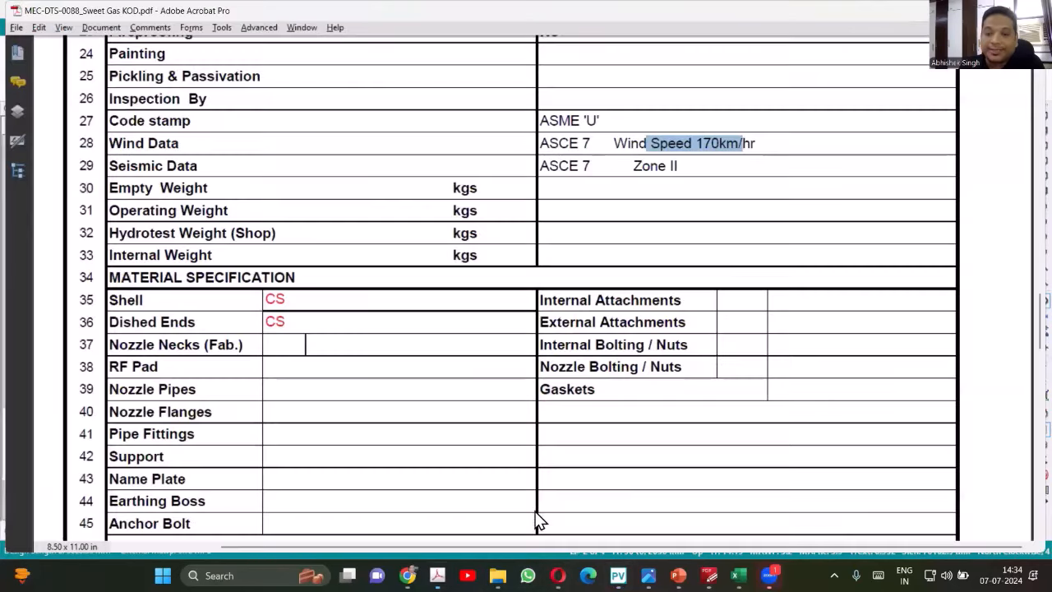
scroll(357, 216, down, 5)
scroll(367, 260, down, 6)
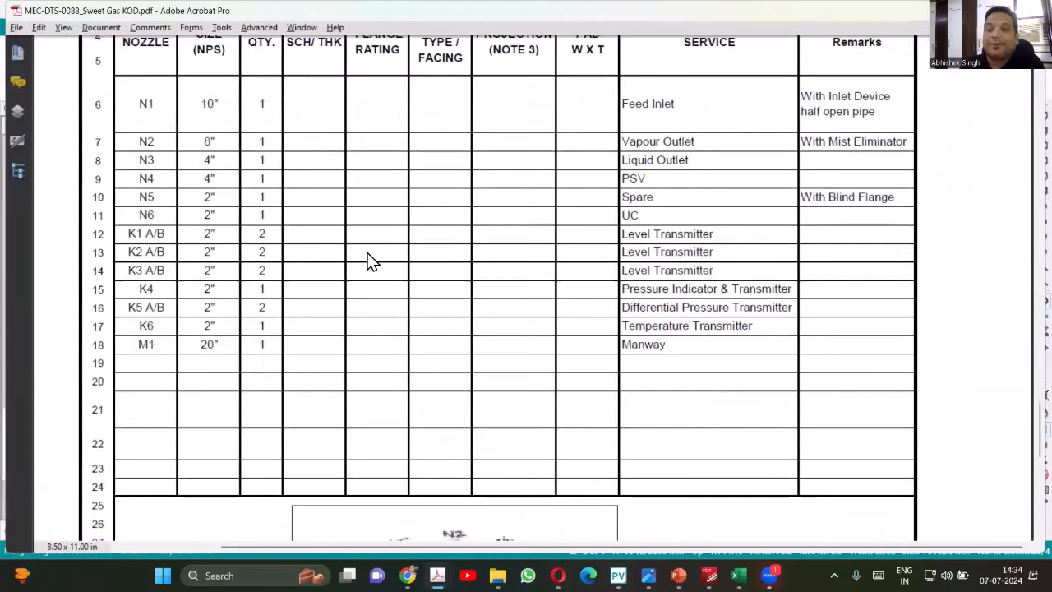
scroll(366, 266, up, 1)
scroll(300, 173, up, 3)
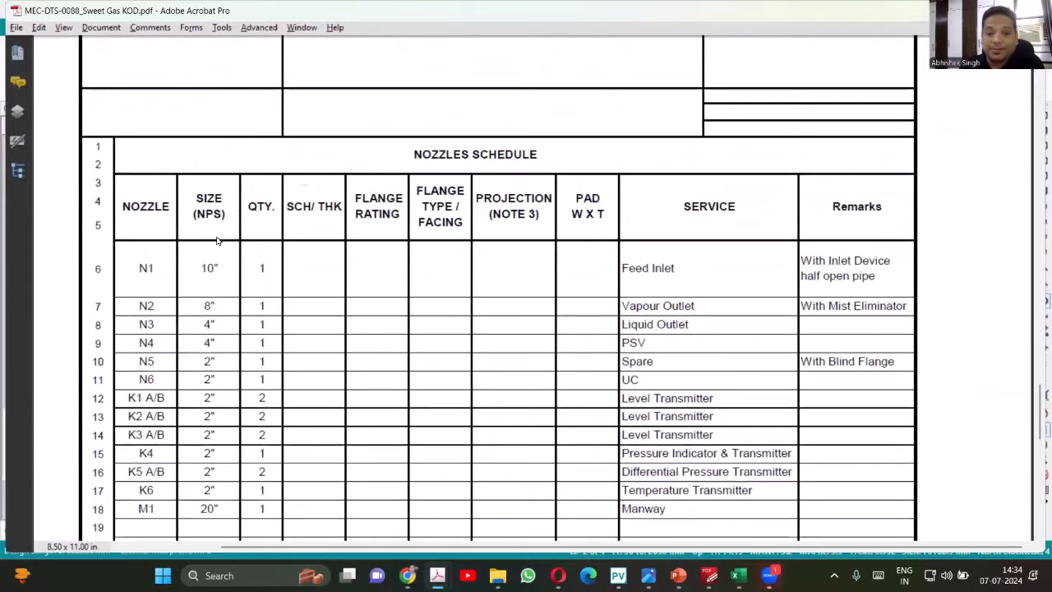
drag(137, 265, 862, 276)
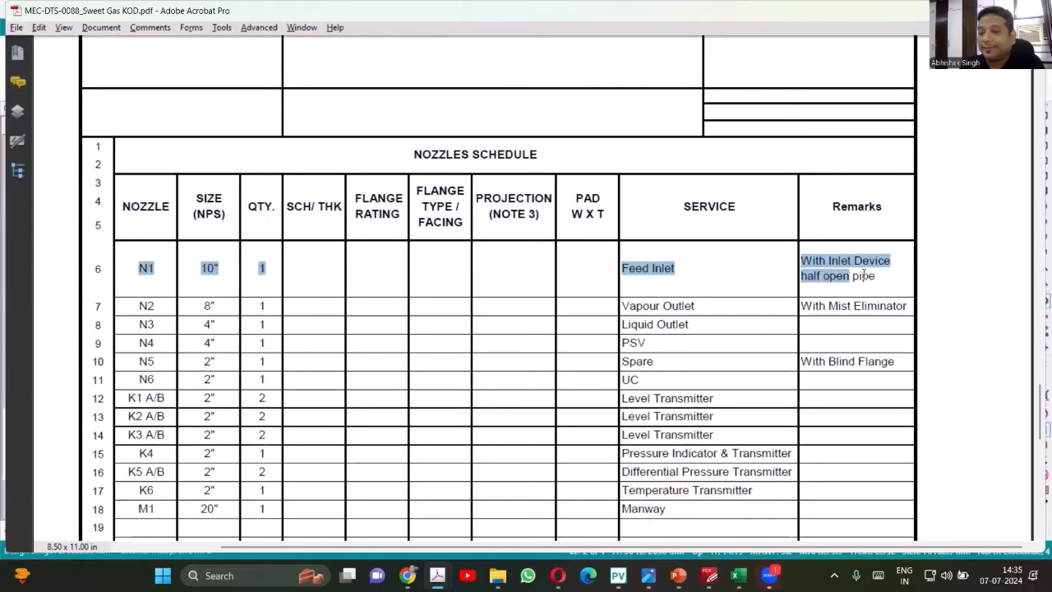
ctrl+scroll(431, 216, down, 1)
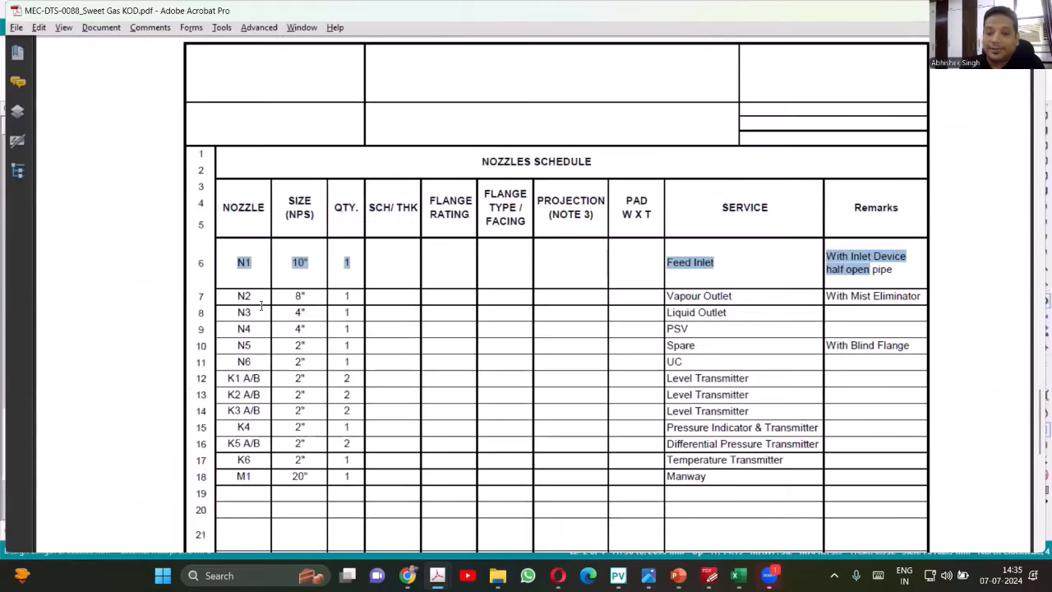
ctrl+scroll(254, 331, down, 2)
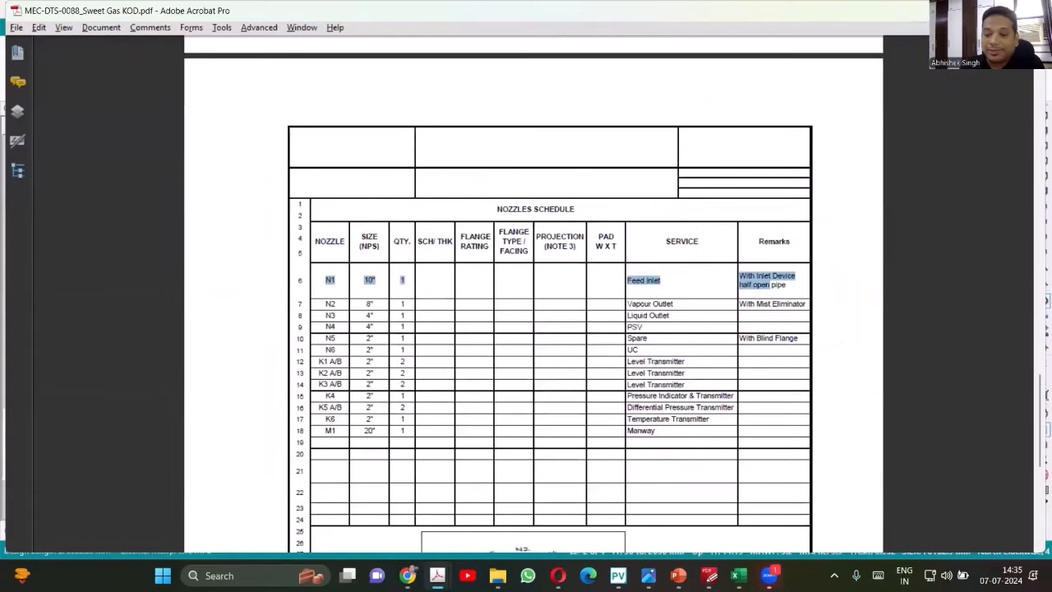
Examine the vessel sketch below the nozzle schedule for the nozzle locations and liquid levels.
scroll(446, 340, down, 5)
ctrl+scroll(554, 179, up, 3)
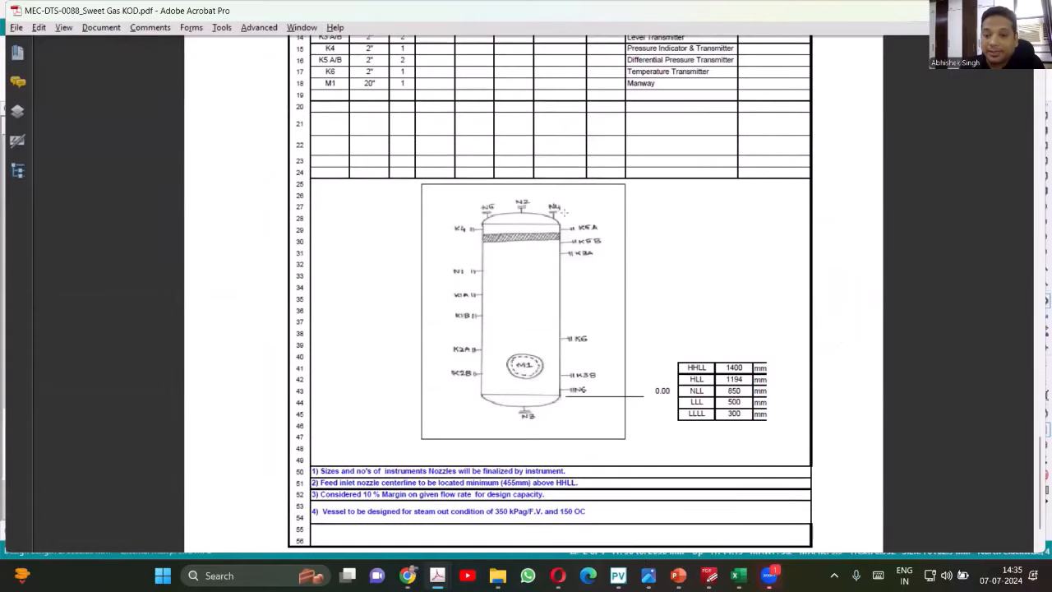
scroll(493, 233, down, 3)
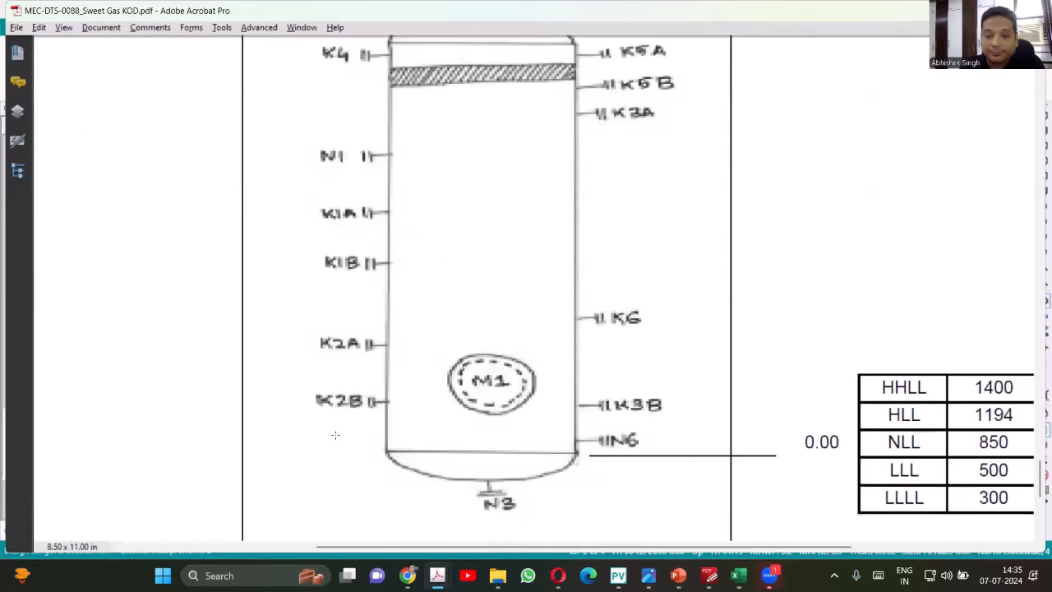
scroll(354, 378, up, 2)
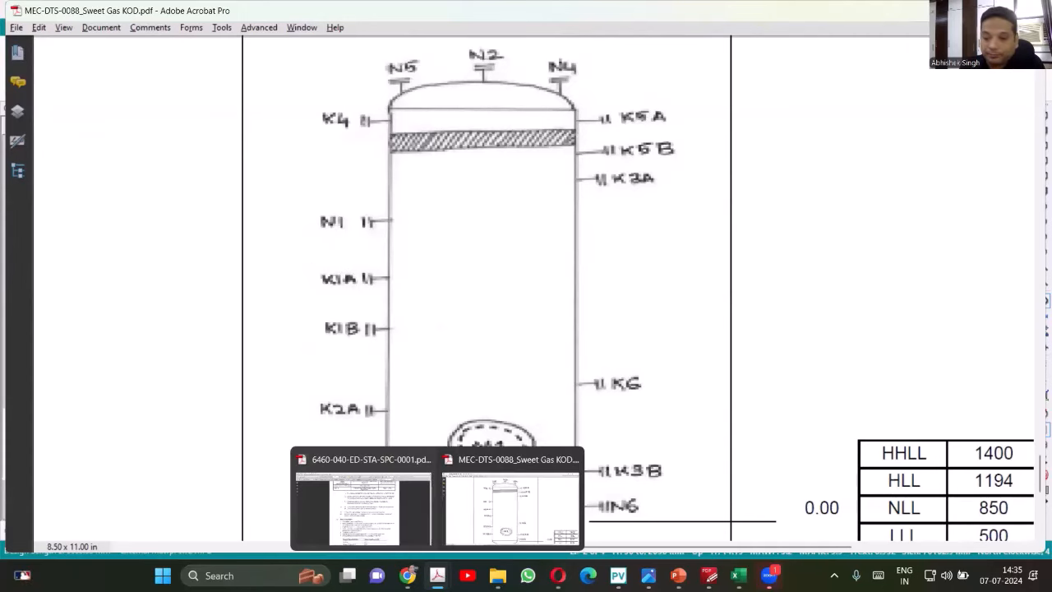
Switch to PV Elite, select the Shell-2 element and start a new nozzle on it, moving the nozzle input dialog aside.
mouse_move(621, 573)
click(632, 552)
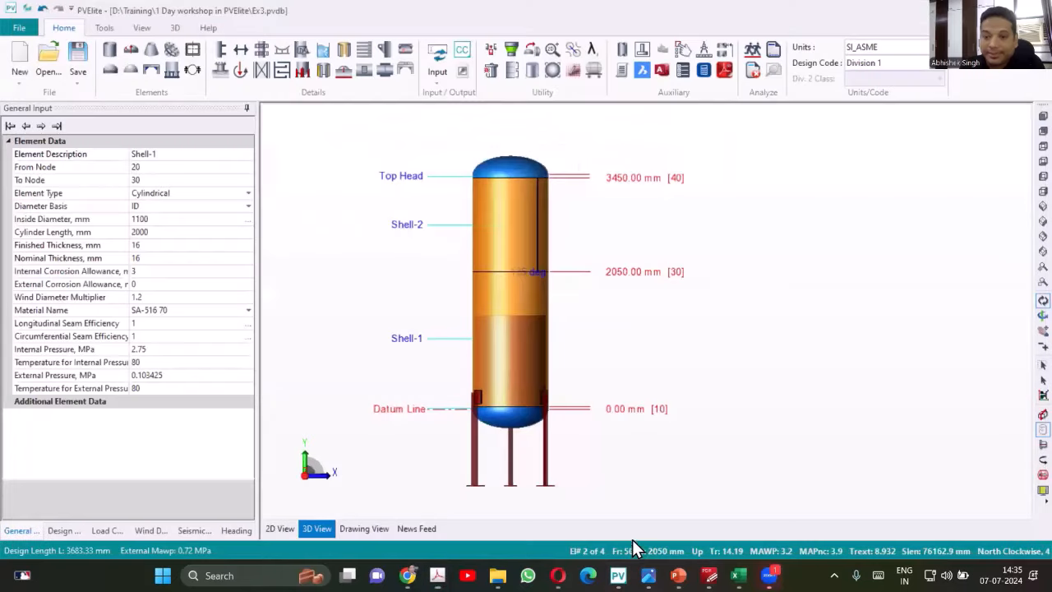
click(477, 230)
scroll(493, 230, up, 3)
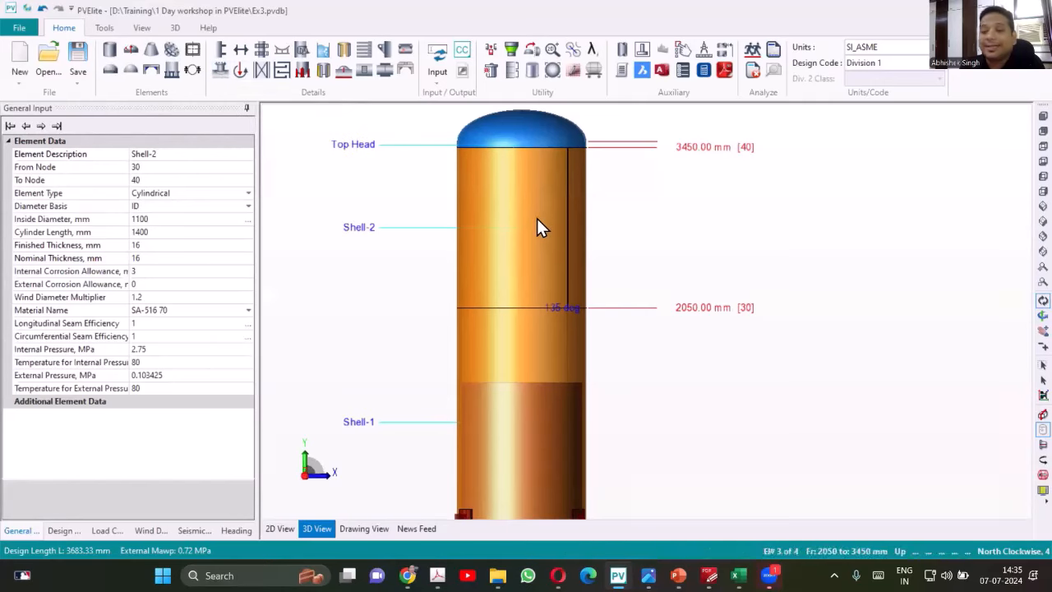
click(224, 75)
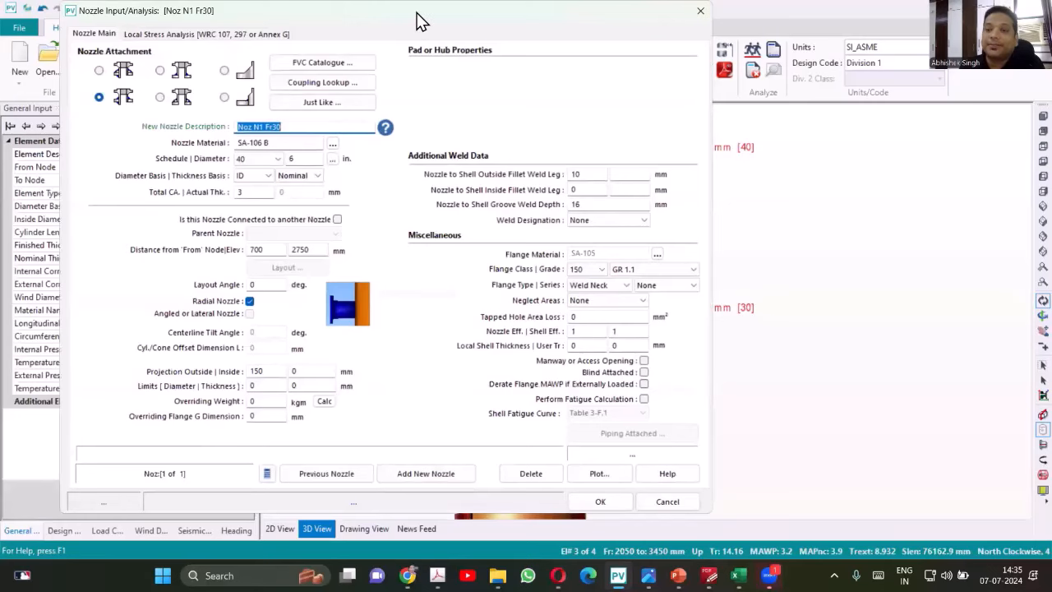
drag(419, 21, 374, 34)
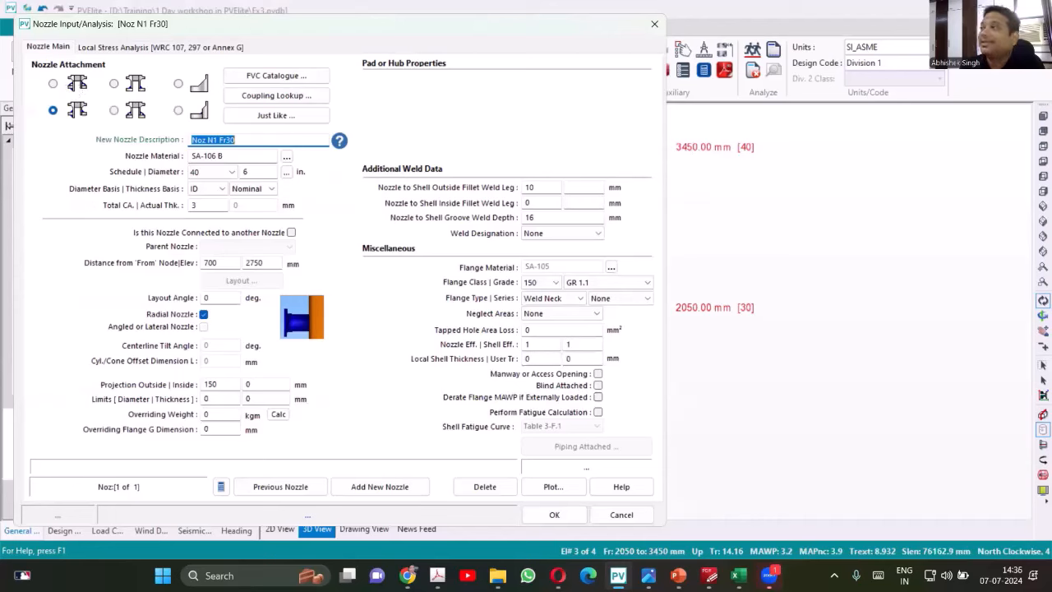
drag(697, 328, 859, 364)
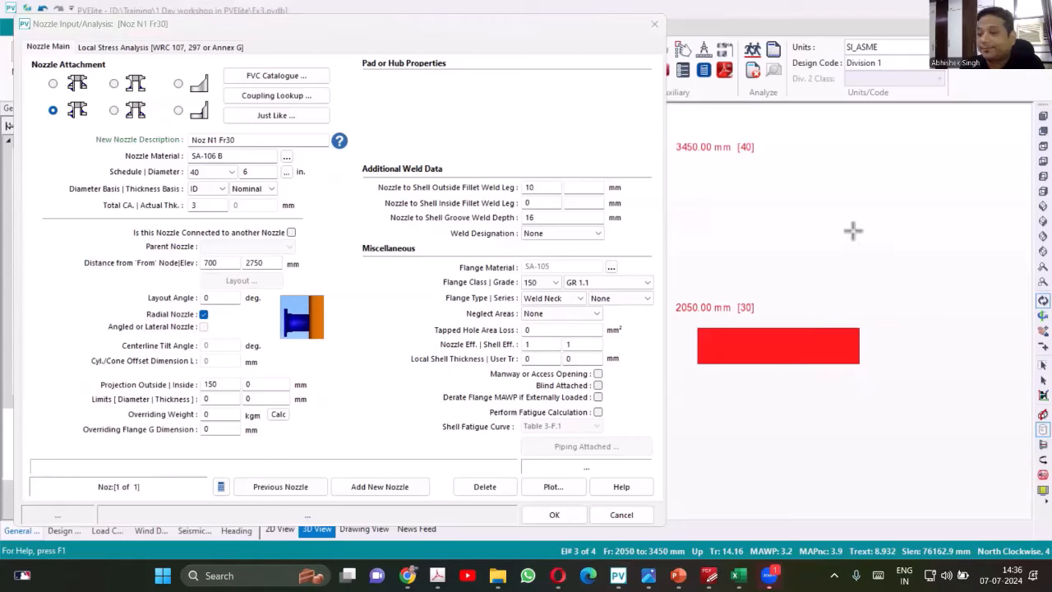
drag(853, 224, 880, 388)
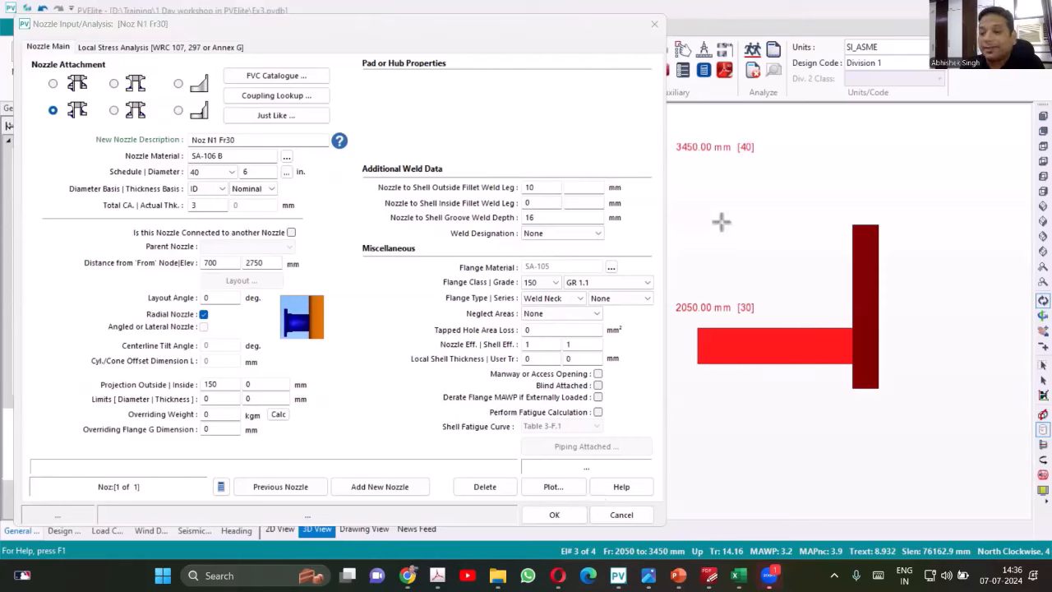
drag(720, 221, 696, 330)
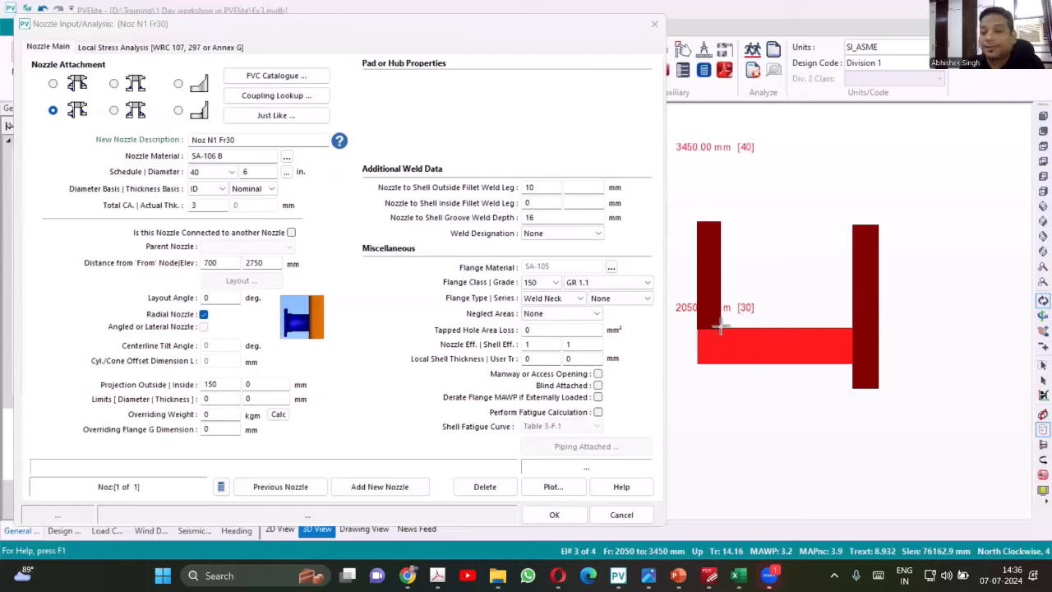
drag(721, 329, 770, 305)
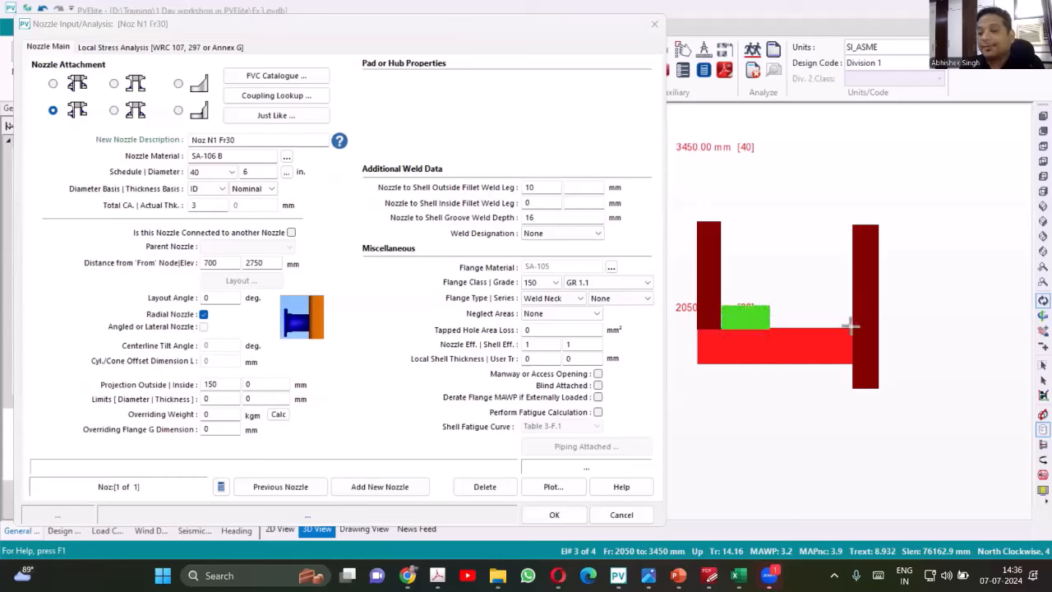
drag(850, 326, 797, 304)
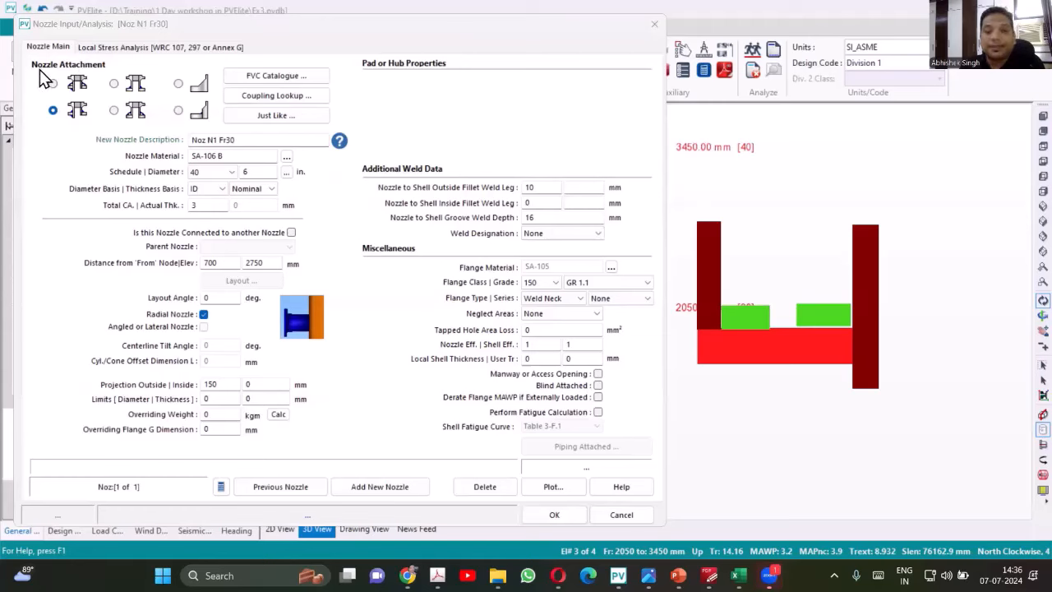
mouse_move(39, 69)
mouse_down()
mouse_move(157, 110)
mouse_move(163, 129)
mouse_up()
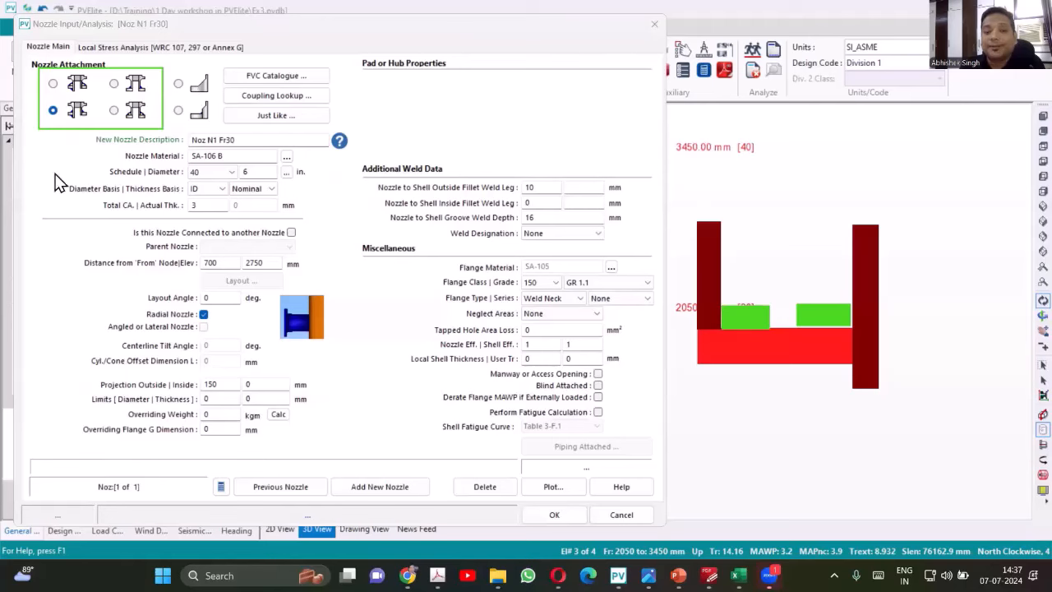
mouse_move(170, 83)
mouse_down()
mouse_move(181, 89)
mouse_move(199, 74)
mouse_up()
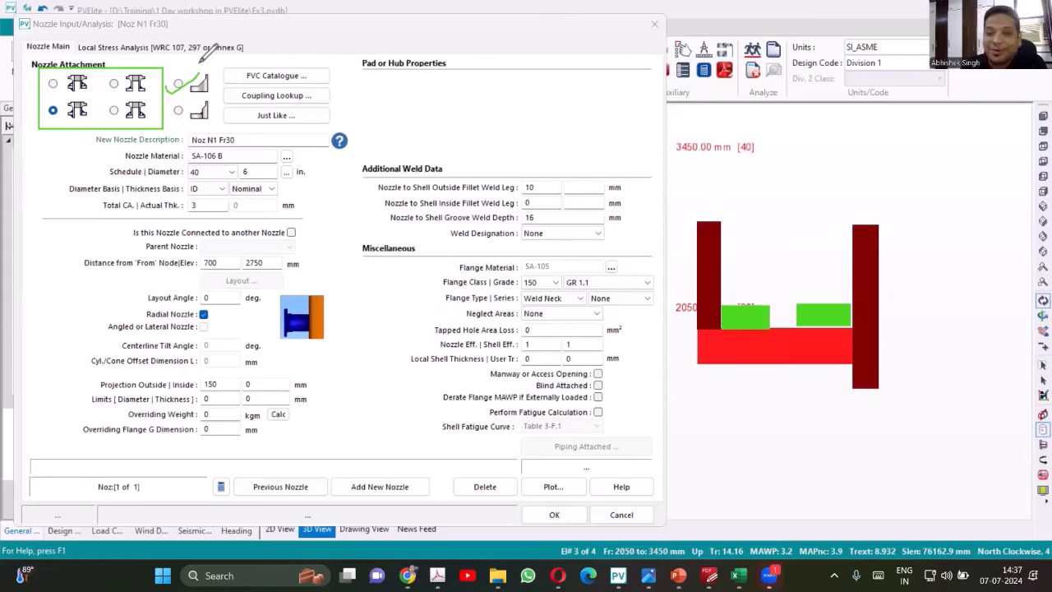
mouse_move(199, 63)
mouse_down()
mouse_move(172, 88)
mouse_move(175, 114)
mouse_move(197, 127)
mouse_move(220, 103)
mouse_move(207, 56)
mouse_up()
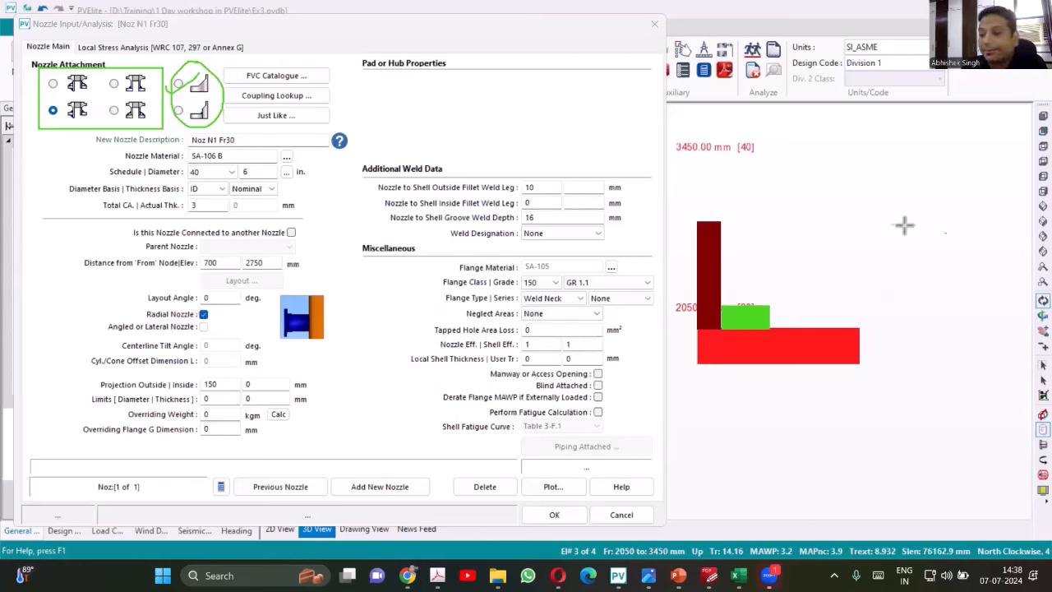
mouse_move(891, 204)
mouse_down()
mouse_move(895, 289)
mouse_move(926, 306)
mouse_up()
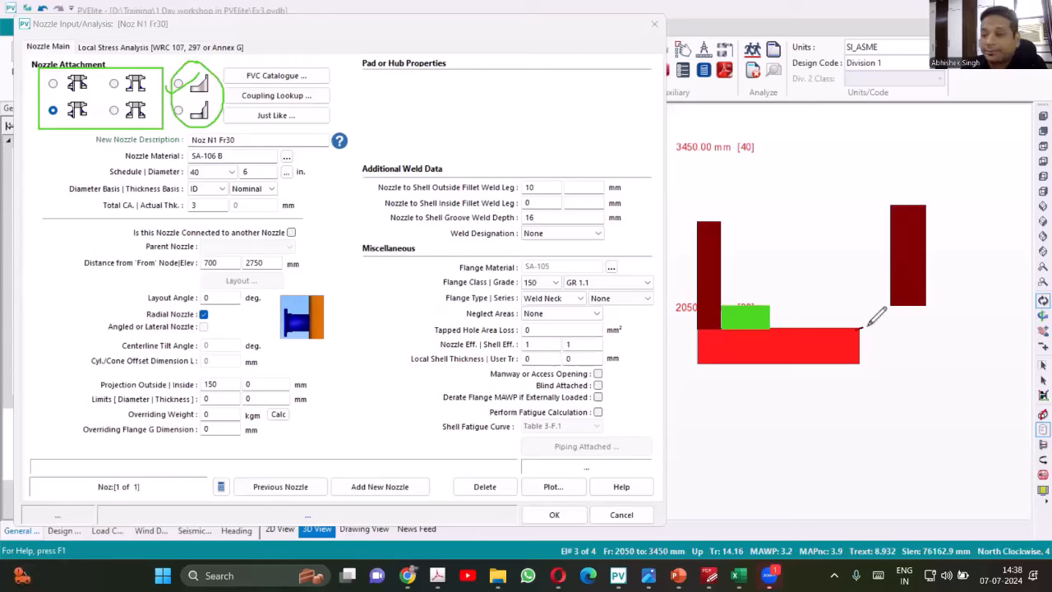
drag(862, 327, 889, 303)
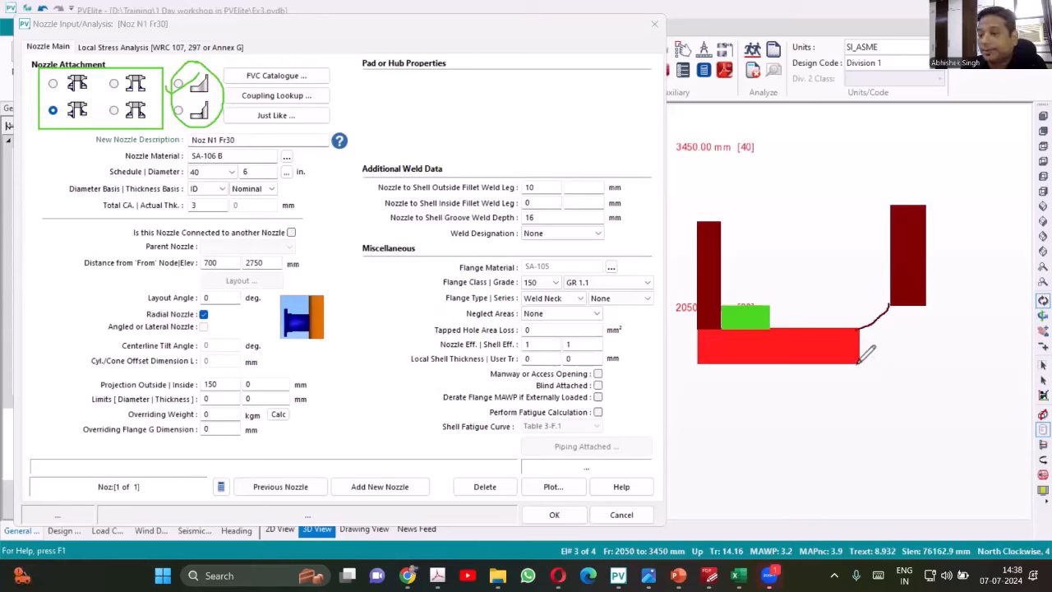
drag(858, 361, 896, 360)
drag(921, 330, 922, 307)
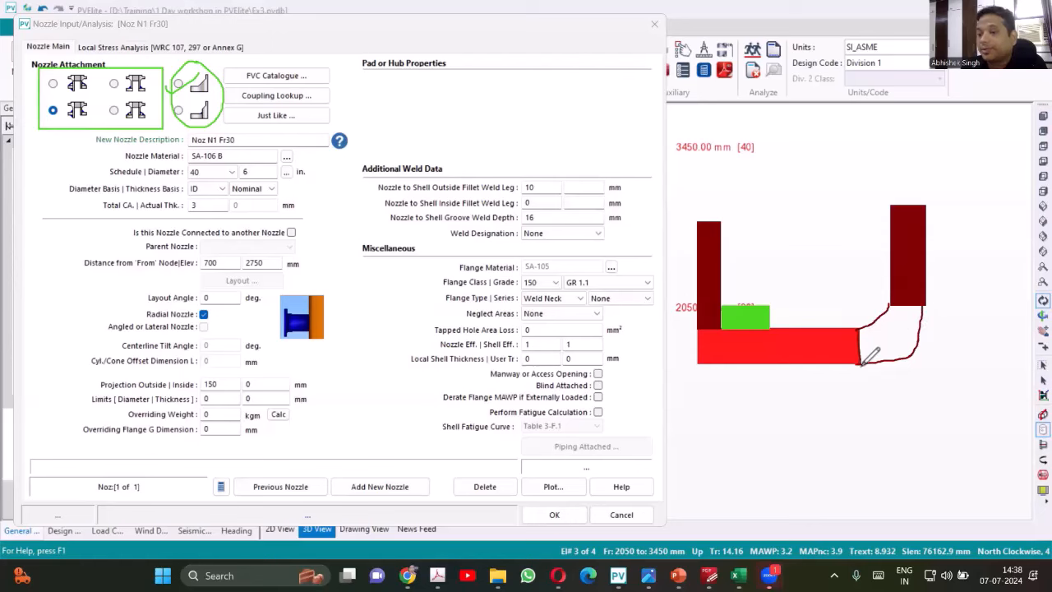
drag(878, 320, 867, 364)
mouse_move(901, 307)
mouse_down()
mouse_move(899, 357)
mouse_move(912, 335)
mouse_up()
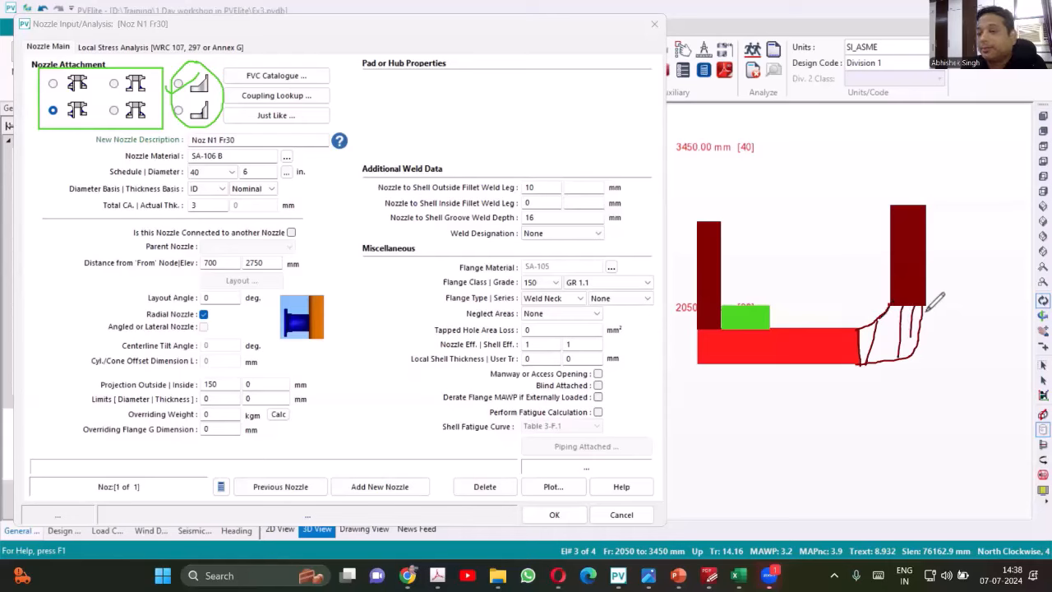
mouse_move(924, 308)
mouse_down()
mouse_move(909, 352)
mouse_move(867, 364)
mouse_up()
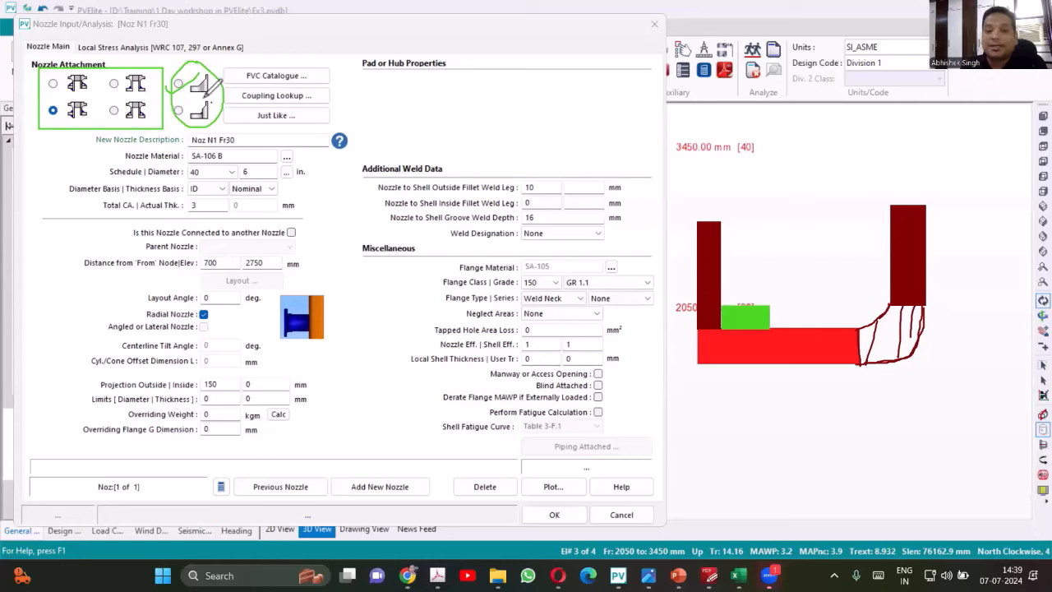
mouse_move(215, 86)
mouse_down()
mouse_move(171, 105)
mouse_move(221, 117)
mouse_up()
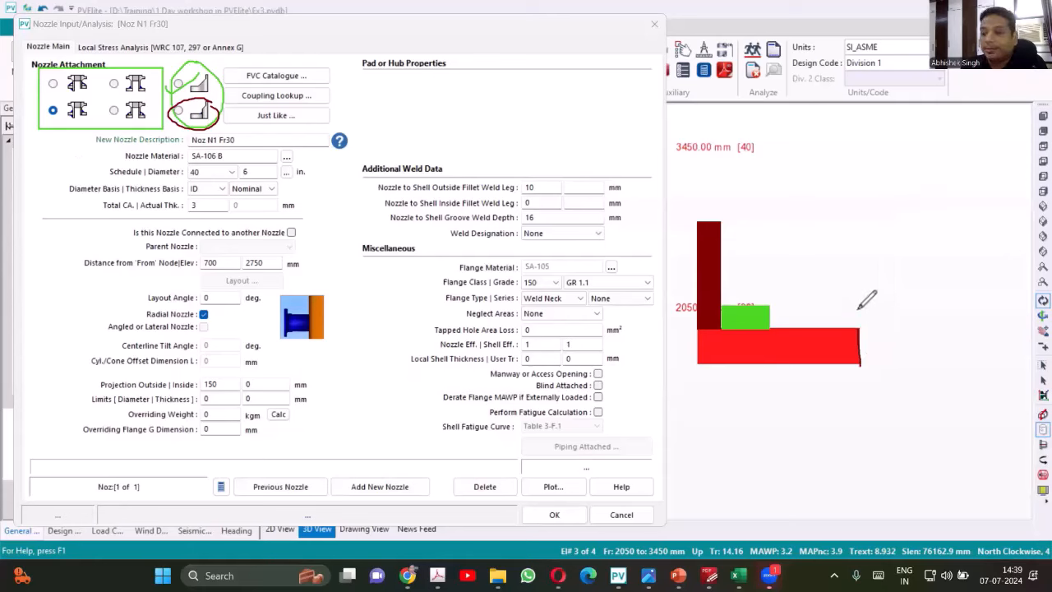
mouse_move(862, 356)
mouse_down()
mouse_move(849, 289)
mouse_move(874, 215)
mouse_move(912, 210)
mouse_move(923, 355)
mouse_up()
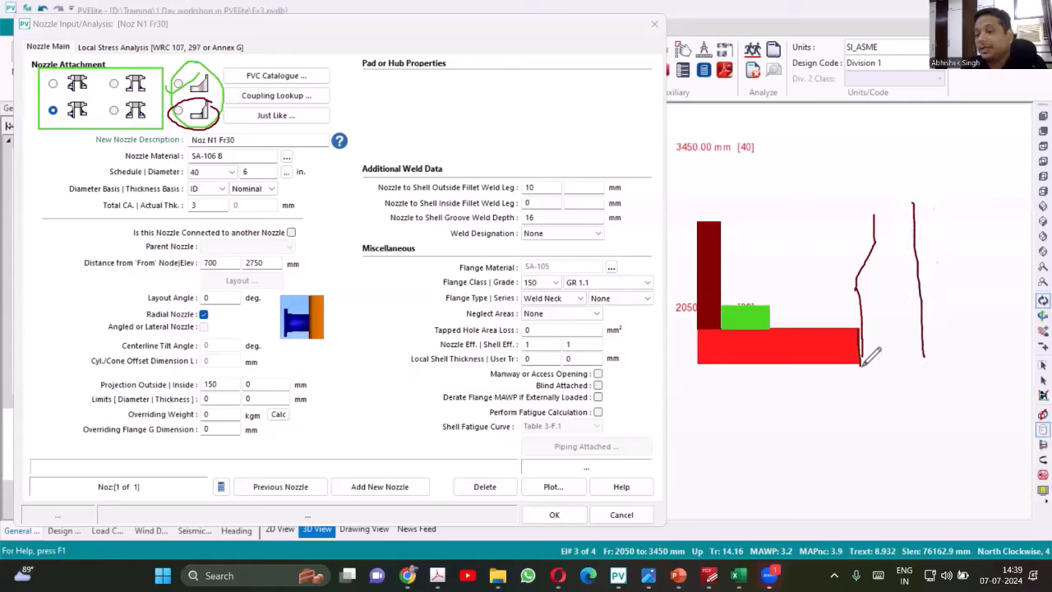
drag(861, 366, 913, 363)
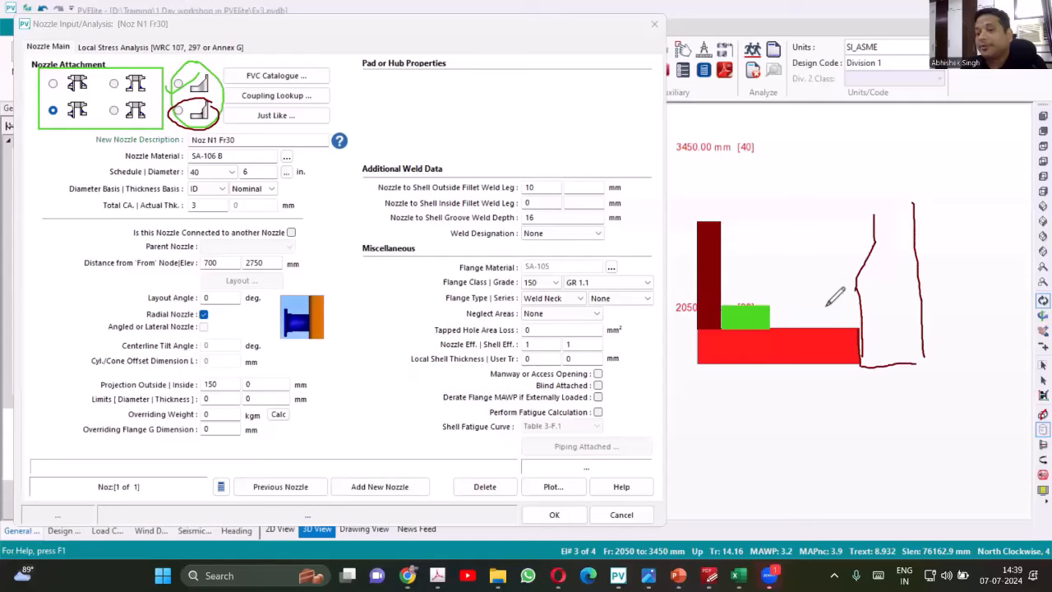
drag(824, 307, 855, 301)
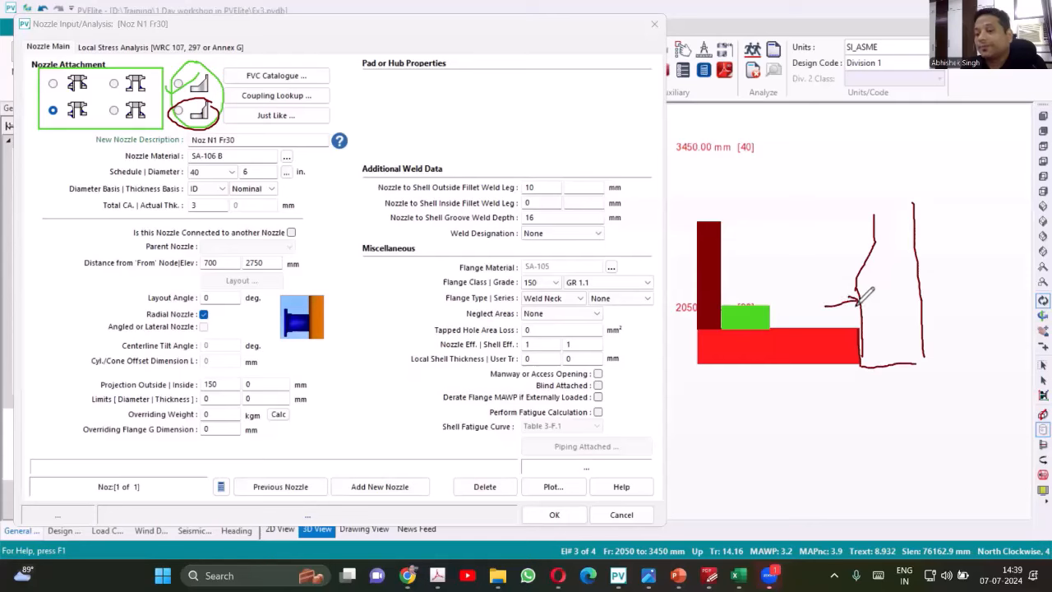
mouse_move(926, 291)
mouse_down()
mouse_move(953, 281)
mouse_move(935, 300)
mouse_up()
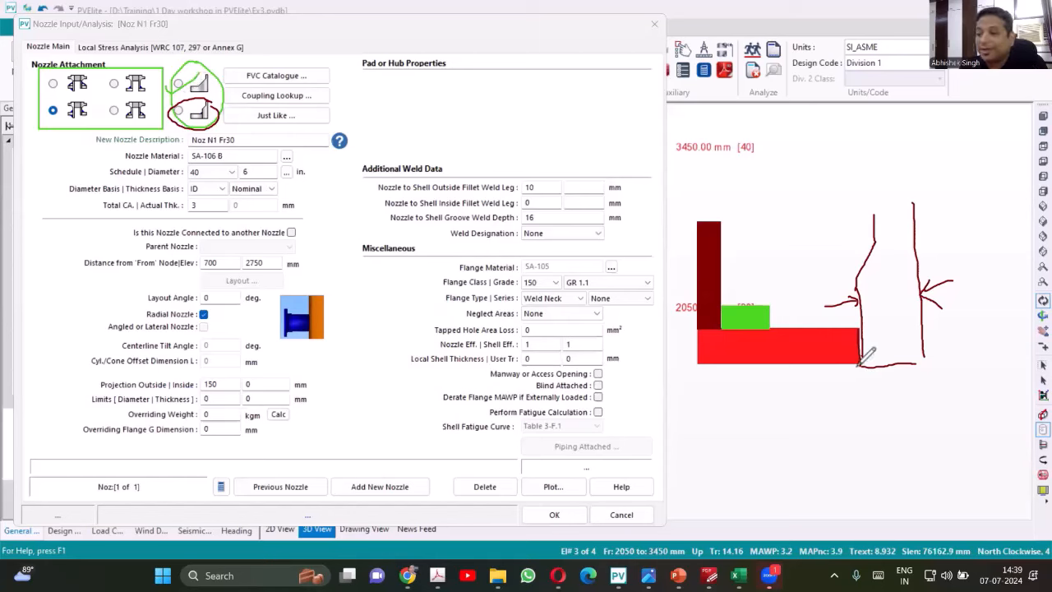
mouse_move(832, 282)
mouse_down()
mouse_move(859, 304)
mouse_move(870, 344)
mouse_up()
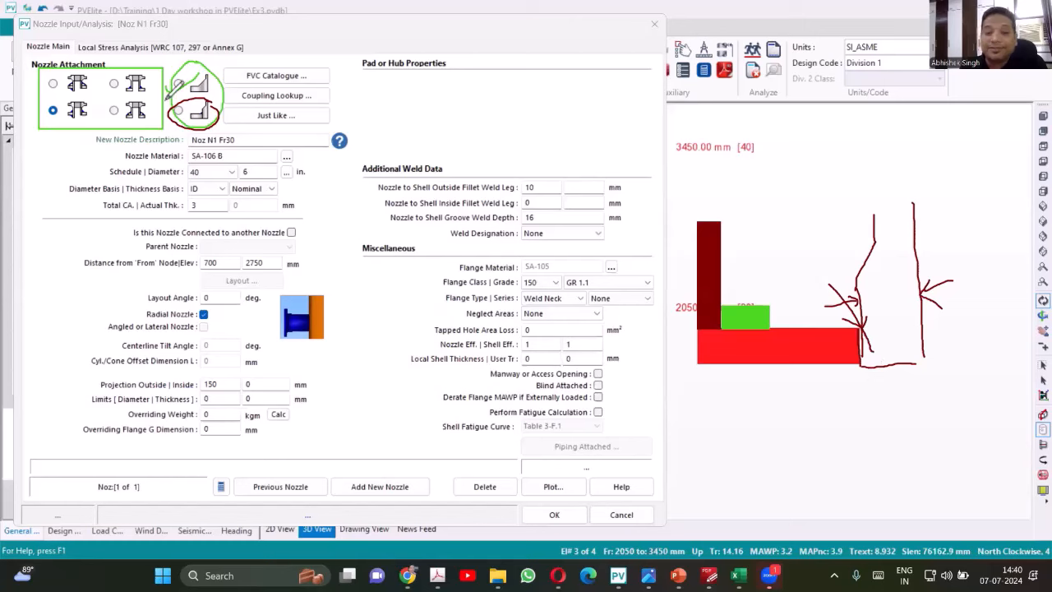
mouse_move(235, 51)
mouse_down()
mouse_move(203, 39)
mouse_move(174, 73)
mouse_move(206, 100)
mouse_move(232, 47)
mouse_up()
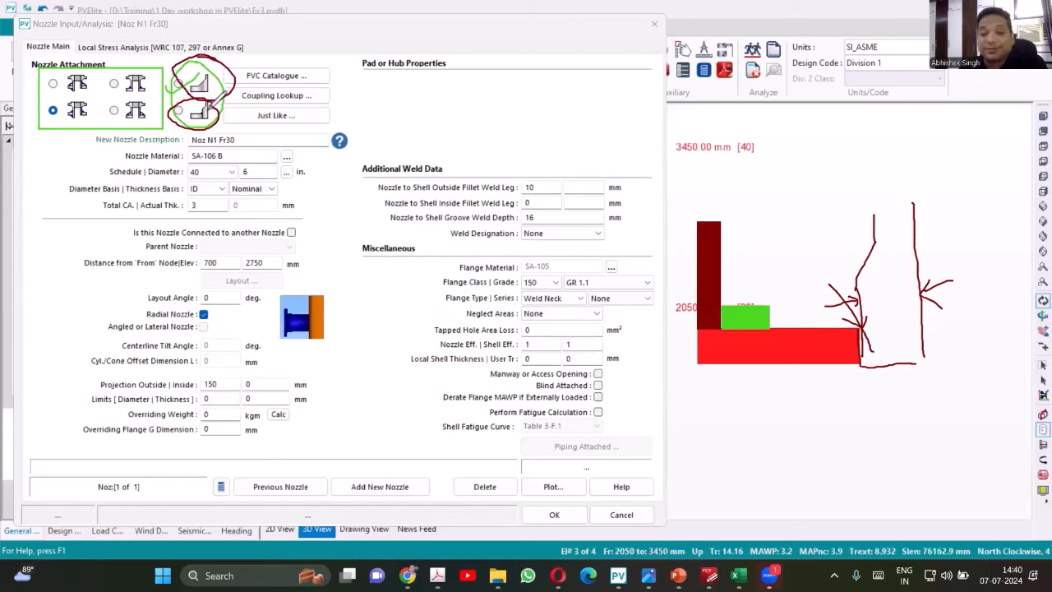
drag(225, 68, 255, 41)
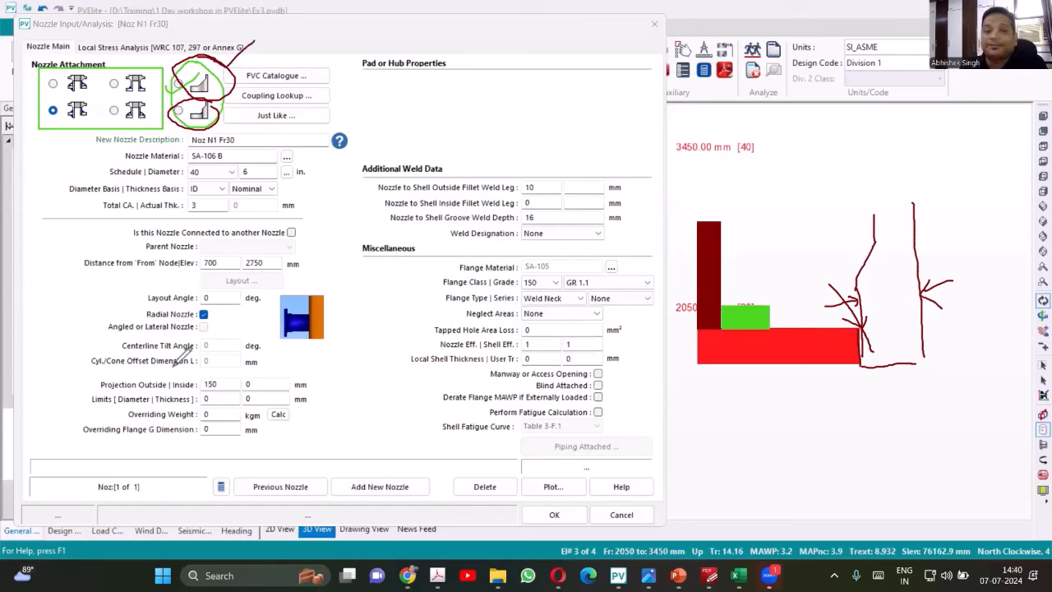
click(113, 382)
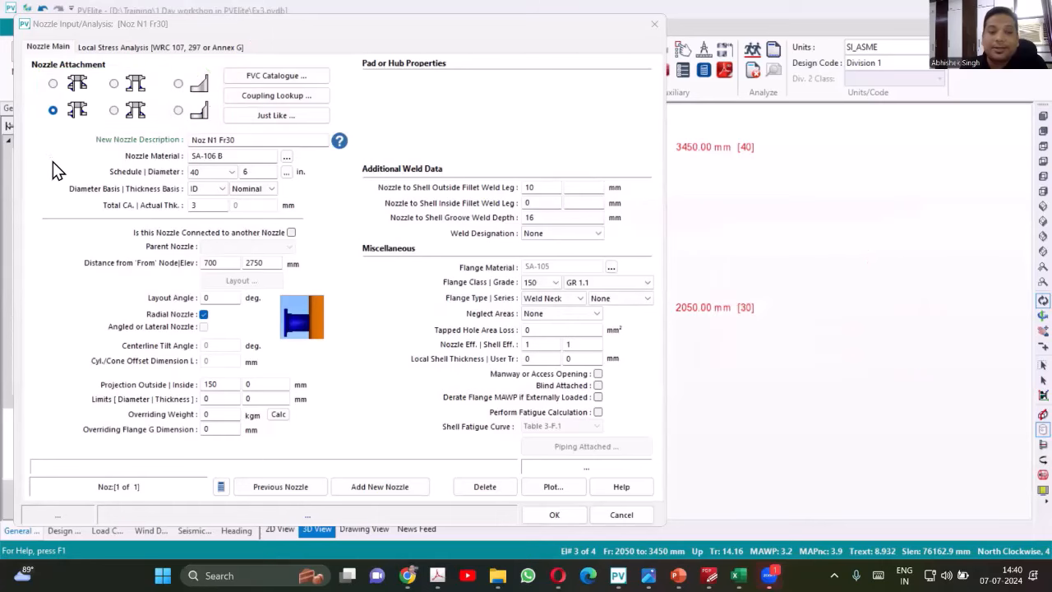
Choose the first nozzle attachment type, which has a reinforcing pad, and rename the nozzle N1.
click(53, 83)
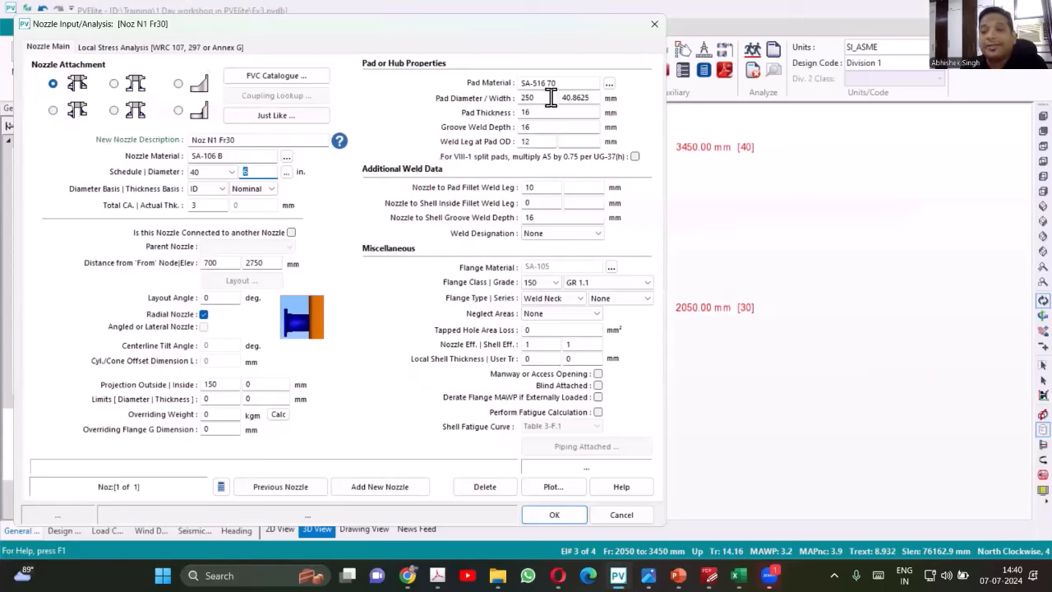
drag(296, 138, 132, 165)
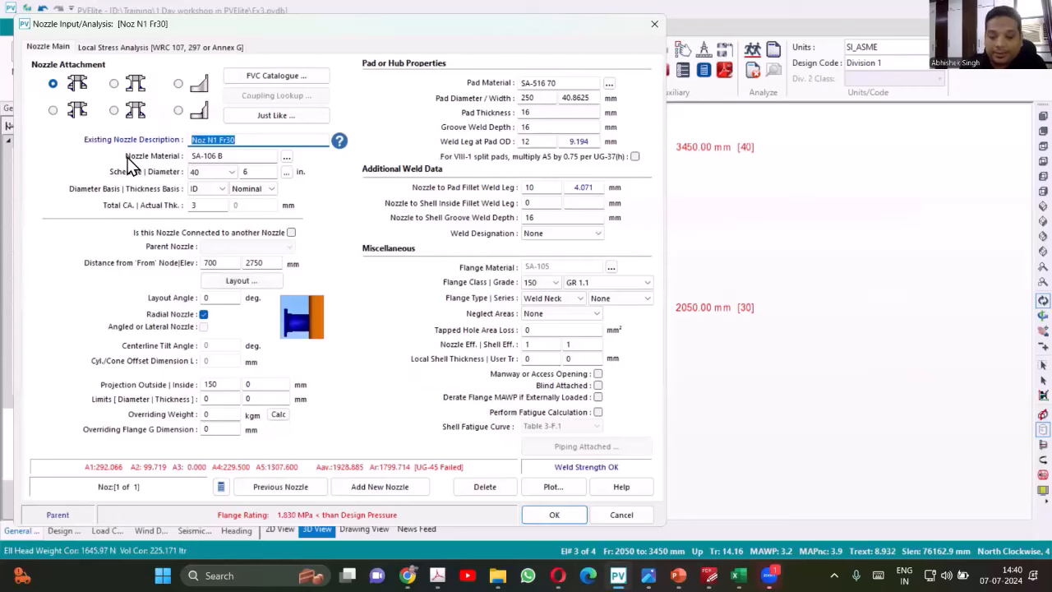
text(N1)
key(Tab)
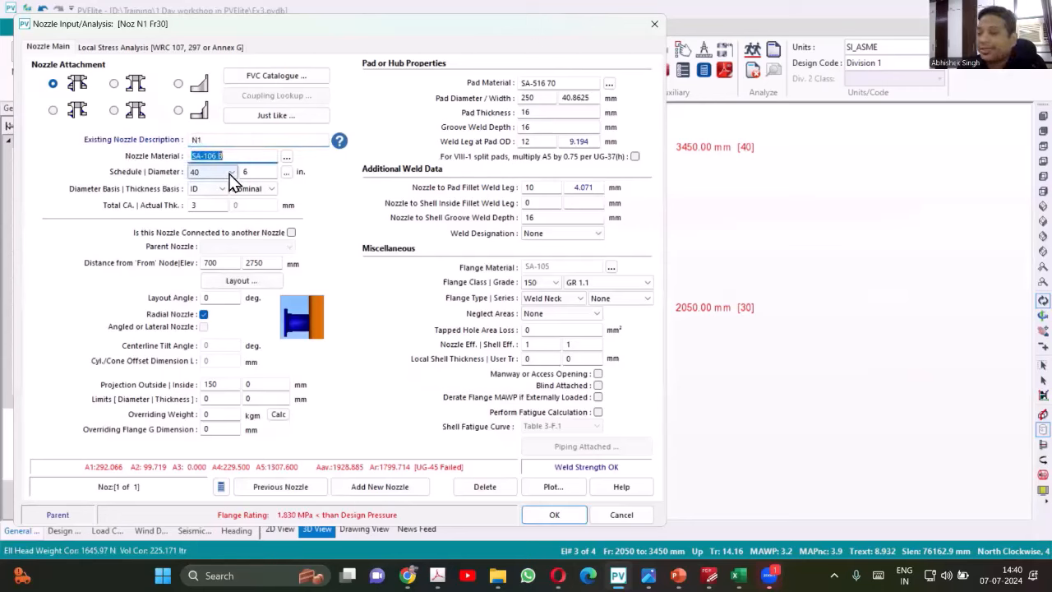
Check the N1 size in the Sweet Gas KOD datasheet, return to PV Elite and set the nozzle diameter to 10 in.
click(287, 174)
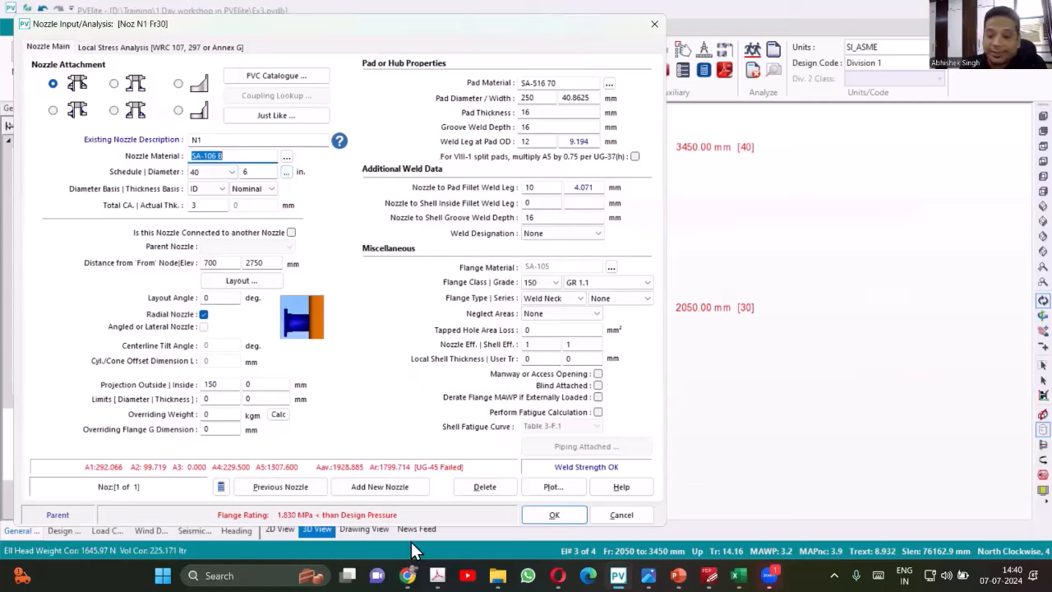
mouse_move(437, 576)
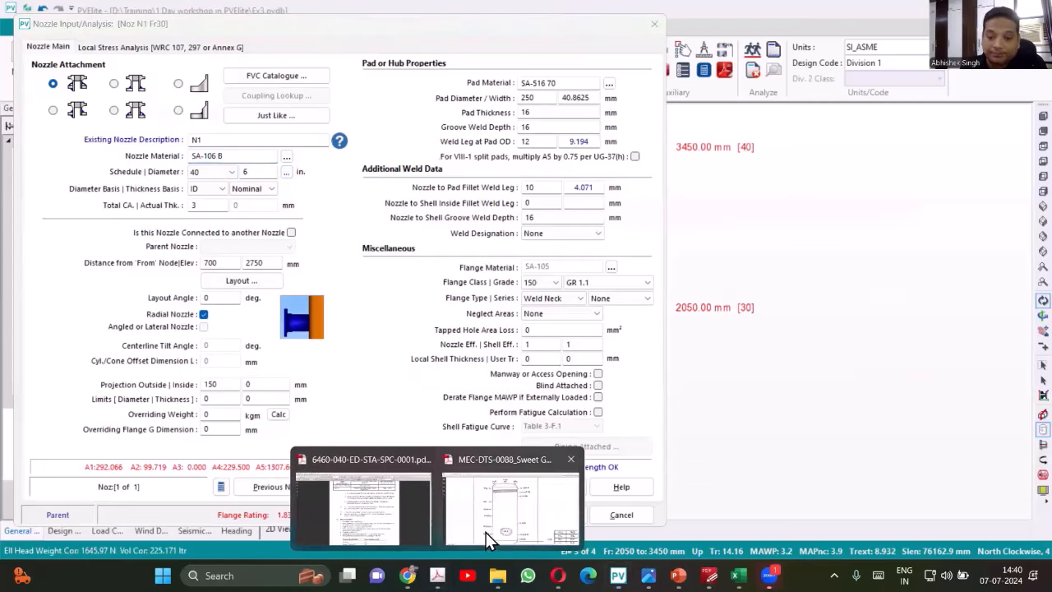
click(463, 519)
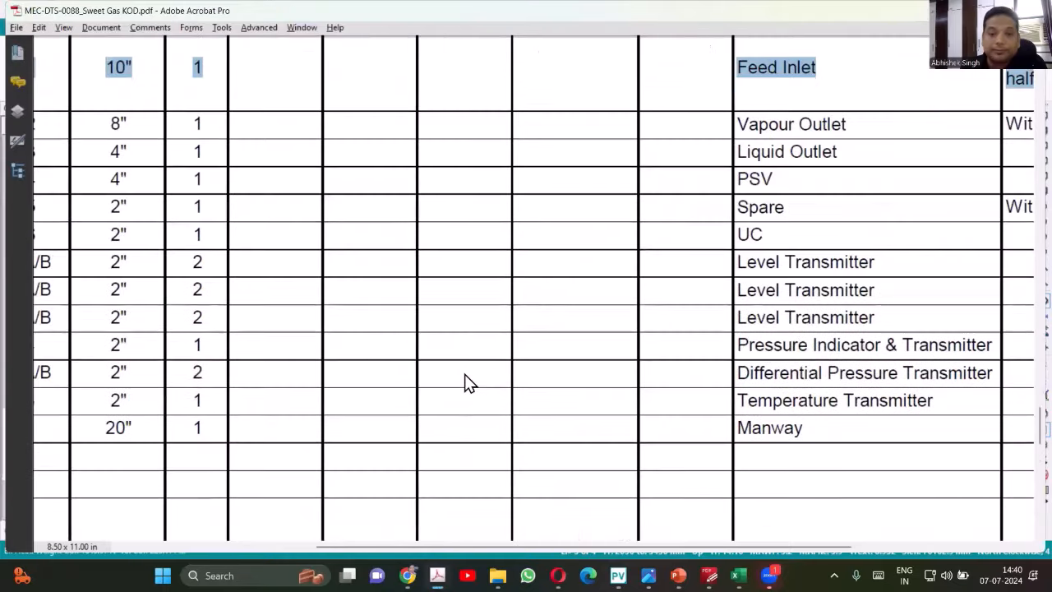
ctrl+scroll(464, 374, down, 3)
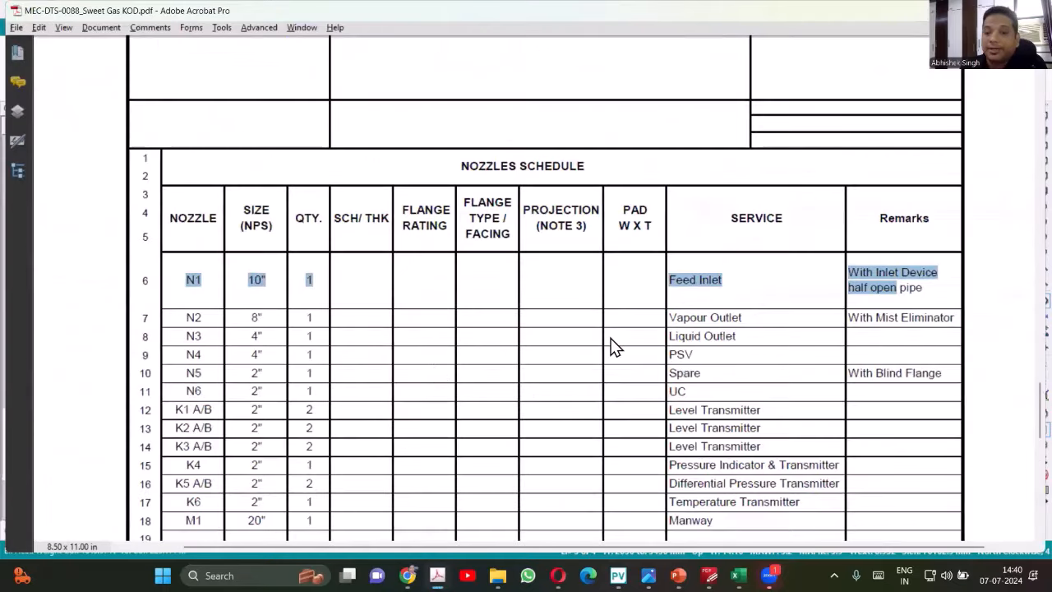
key(alt+Tab)
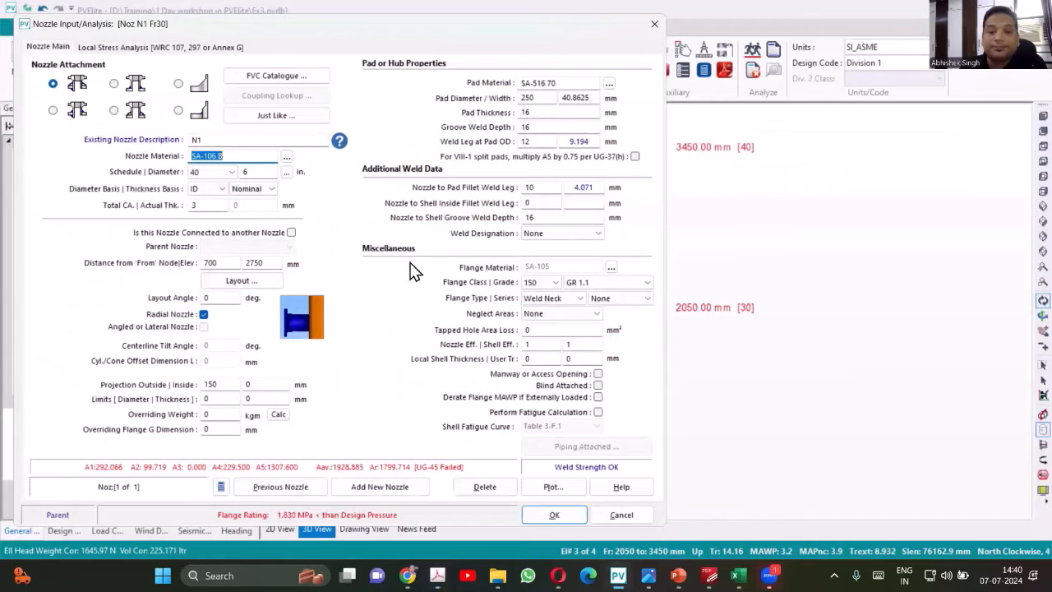
click(286, 173)
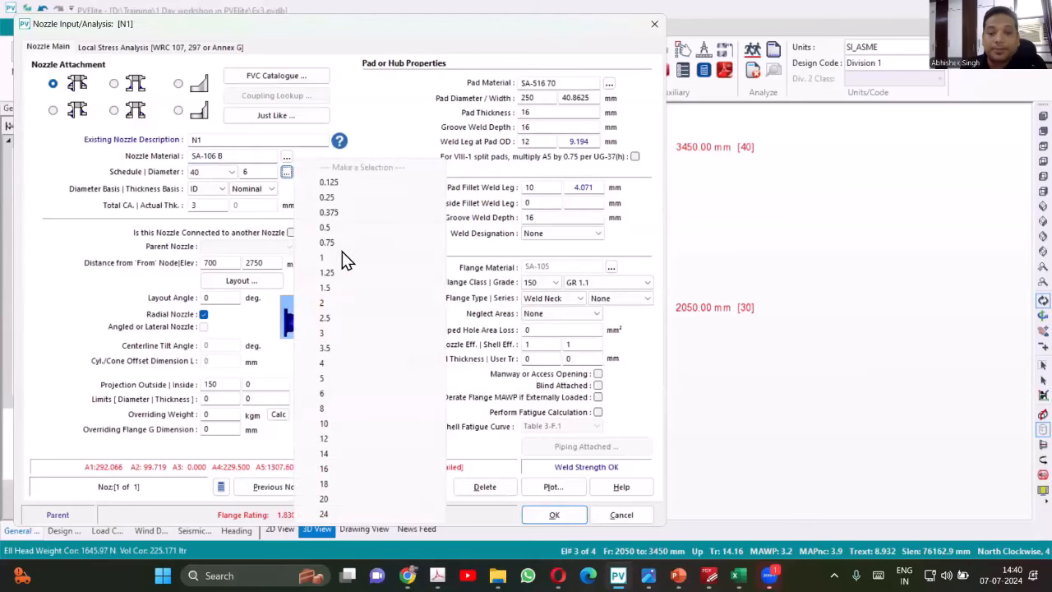
click(325, 424)
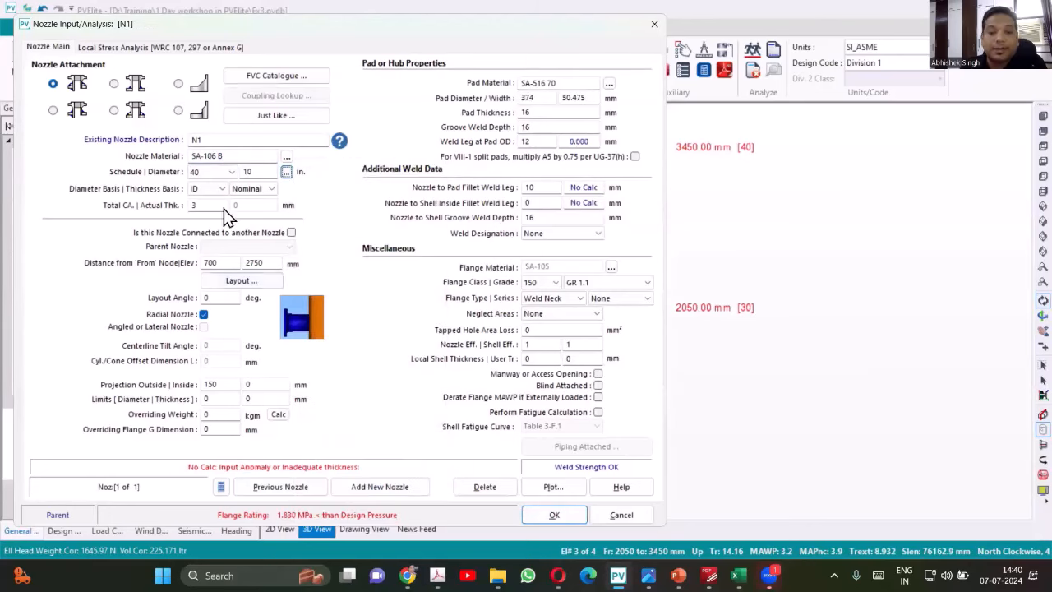
Set nozzle N1's diameter basis to OD and its thickness basis to Minimum.
click(219, 188)
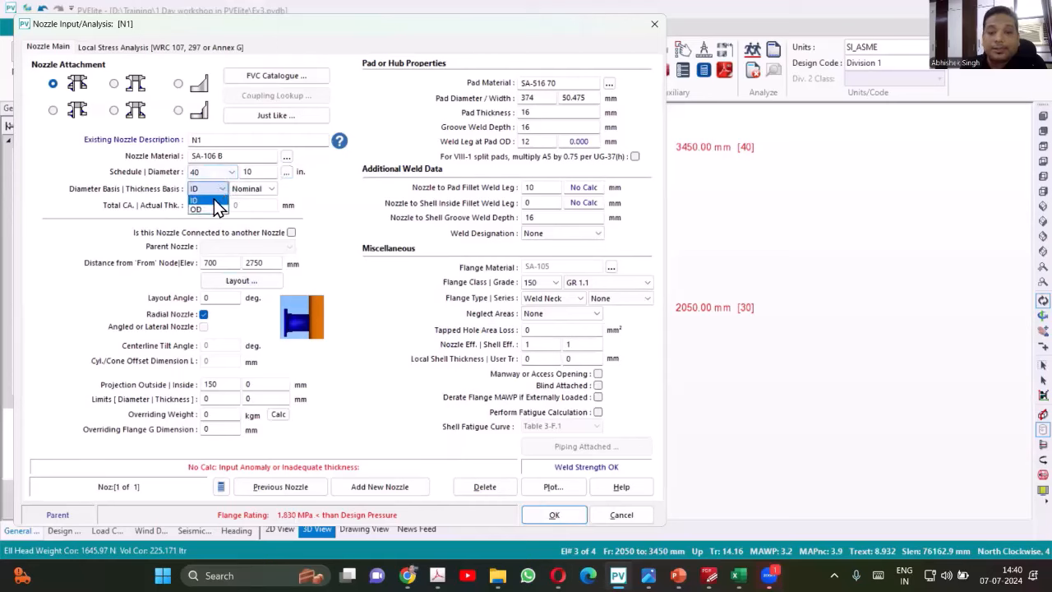
click(210, 208)
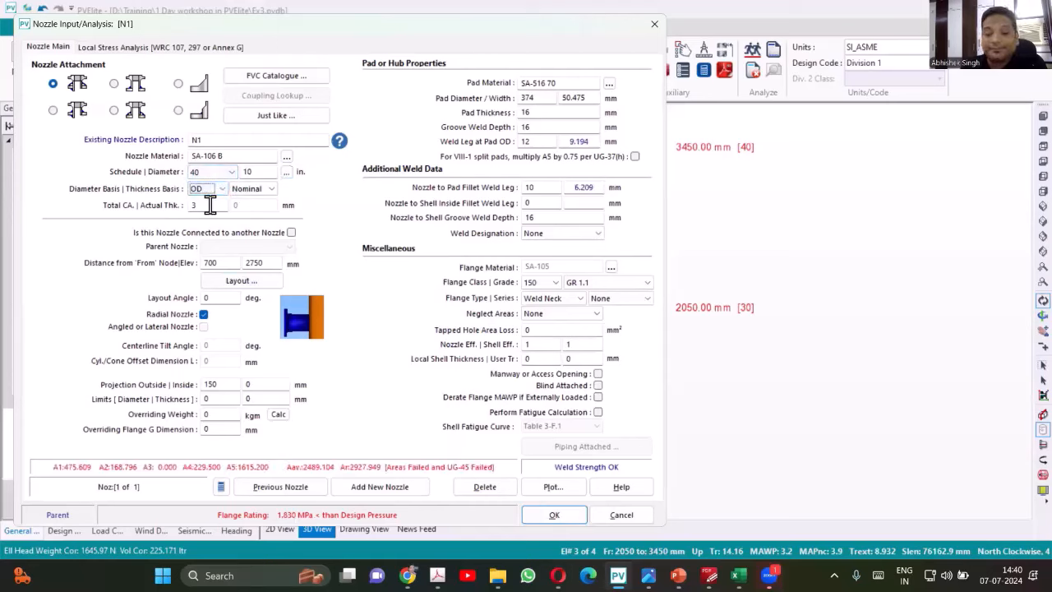
click(256, 190)
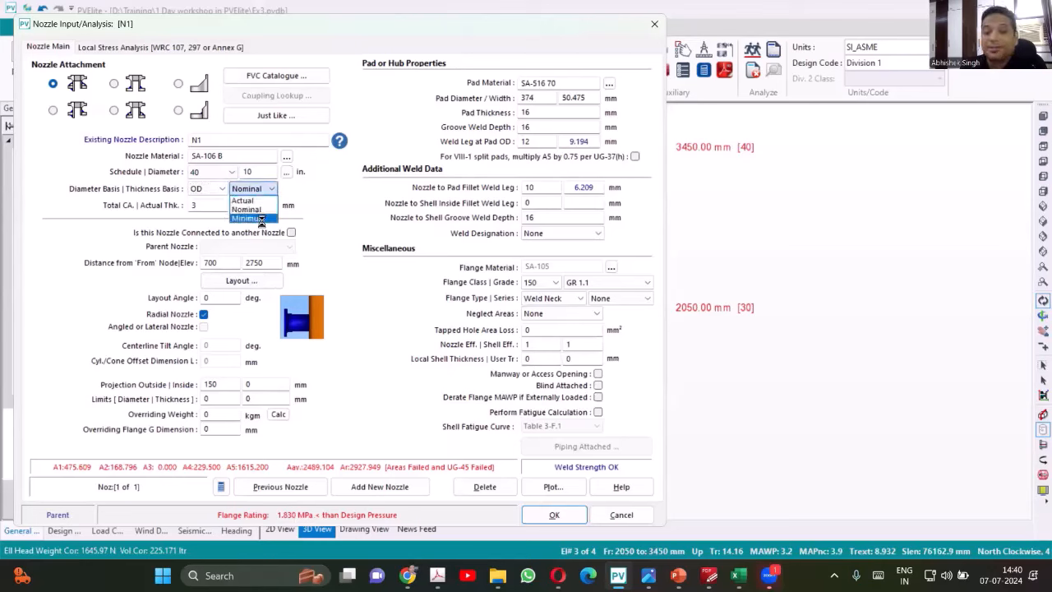
click(263, 220)
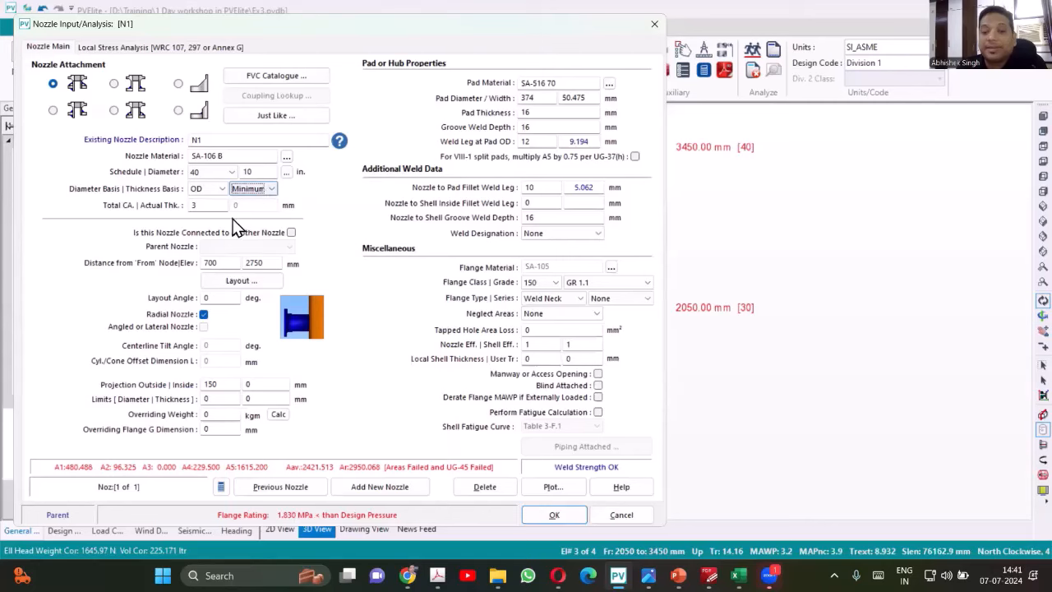
click(203, 207)
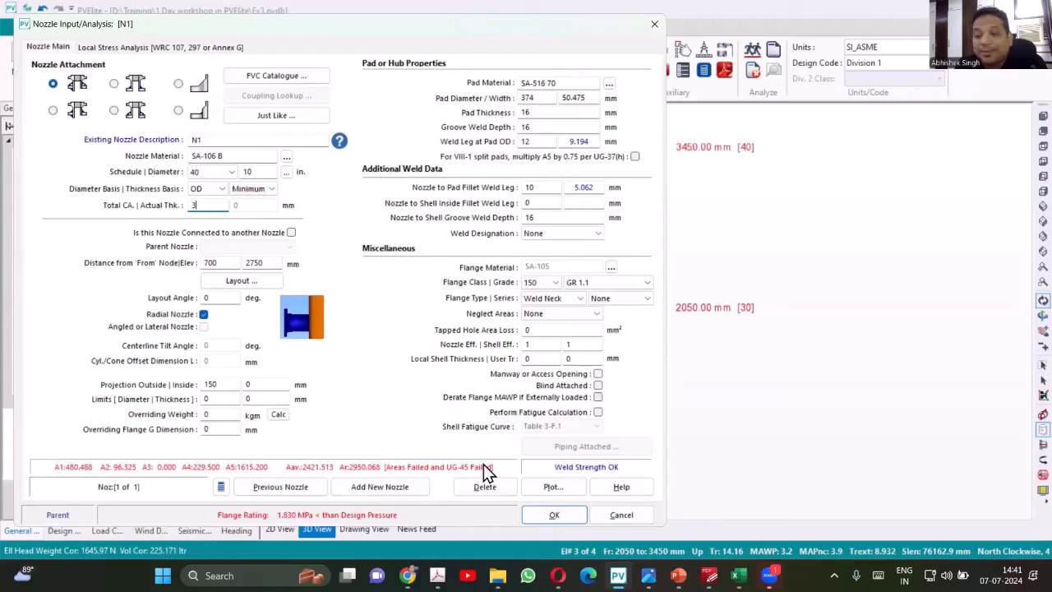
Set nozzle N1's schedule to 120 and re-enter its diameter as 10 in.
click(231, 171)
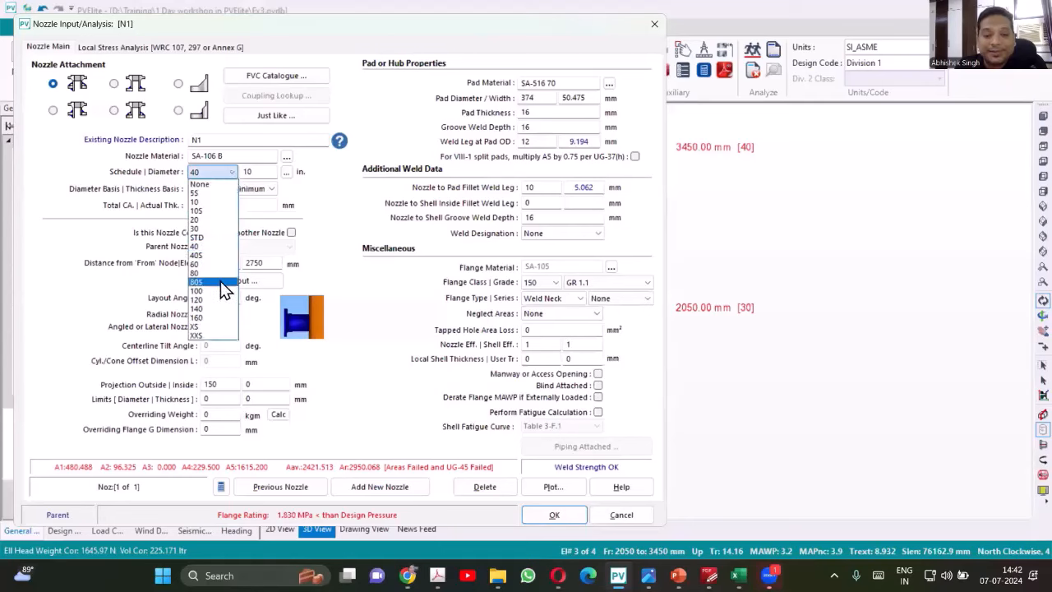
click(216, 301)
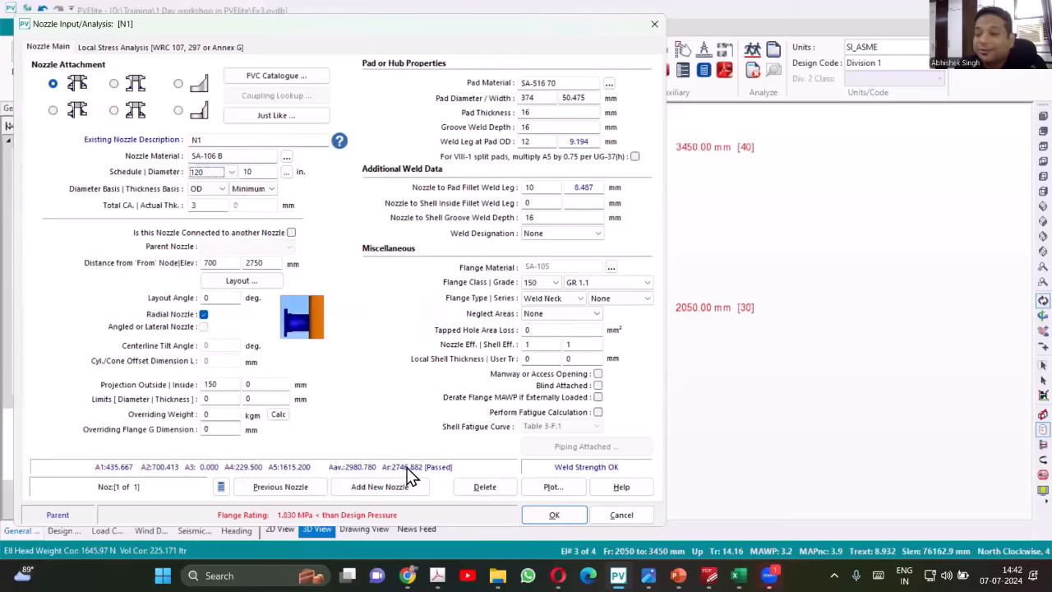
click(269, 140)
key(Tab)
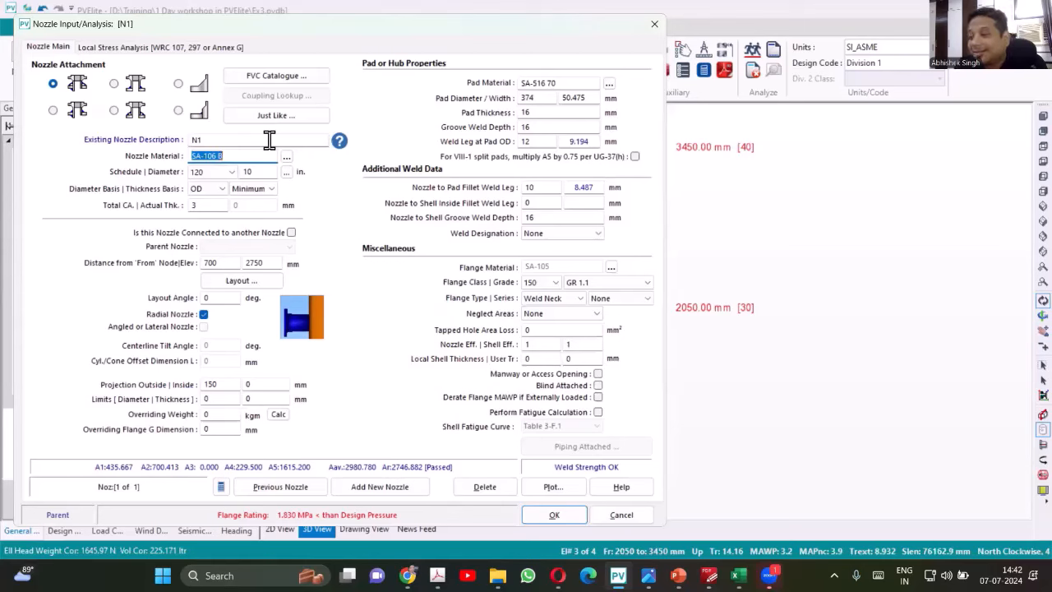
key(Tab)
key(Tab)
key(Tab)
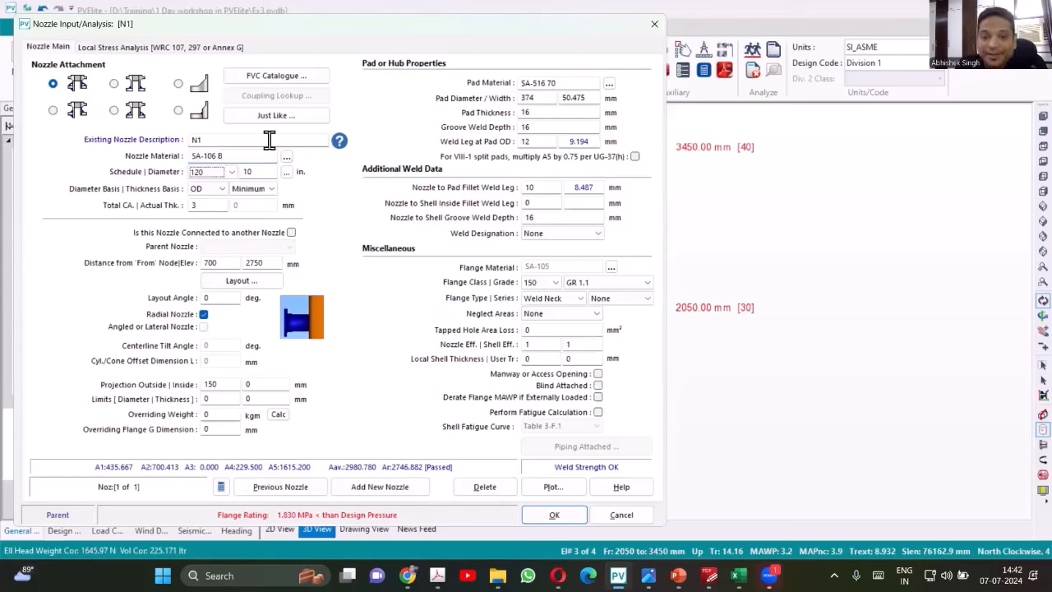
text(10)
key(Tab)
key(Tab)
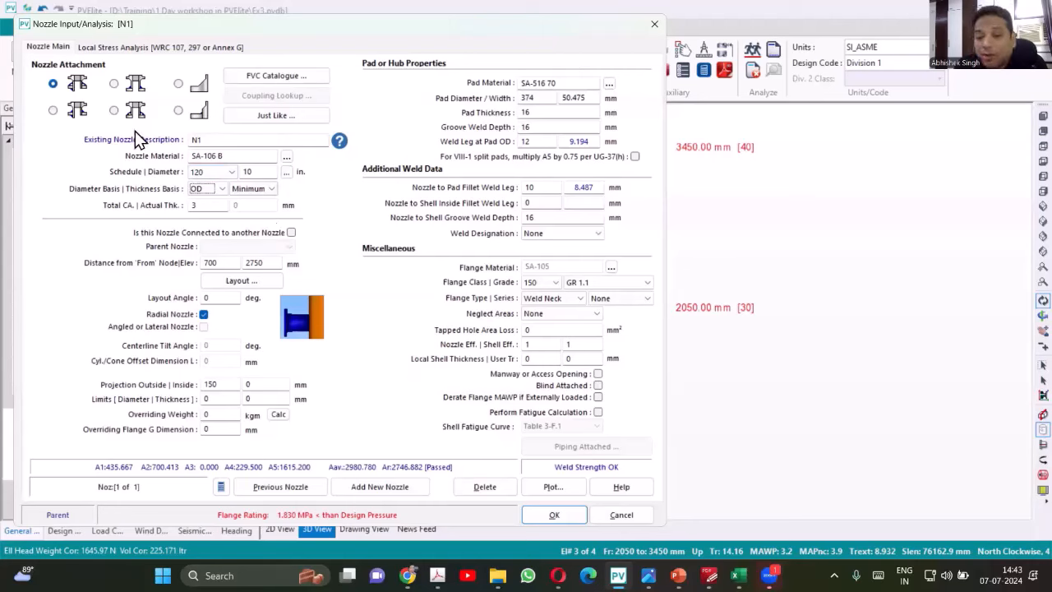
Set nozzle N1's schedule to None and its diameter basis to ID, keeping SA-106 B as the nozzle material.
click(286, 156)
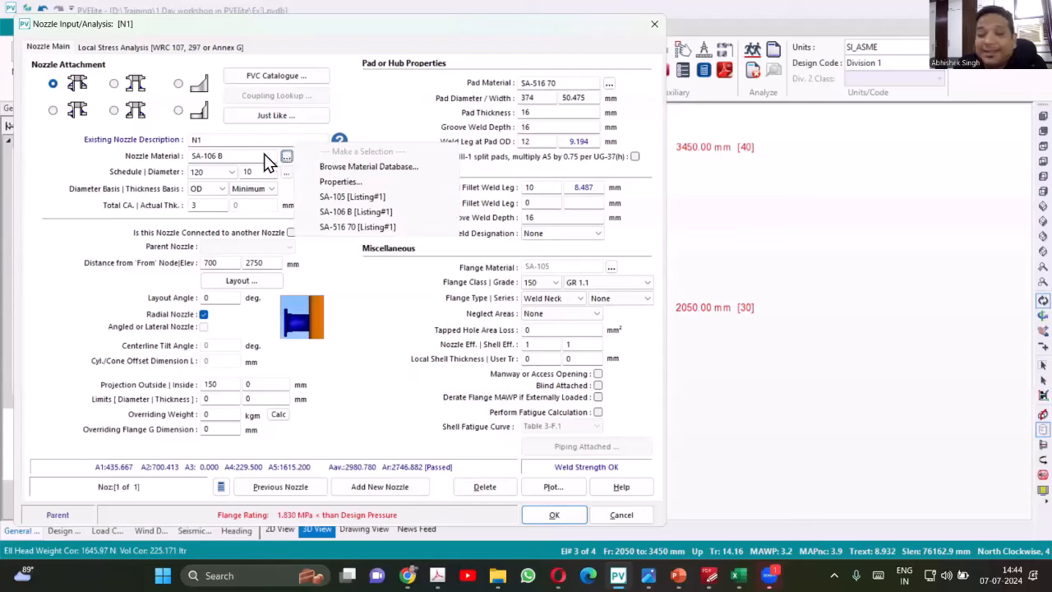
click(263, 154)
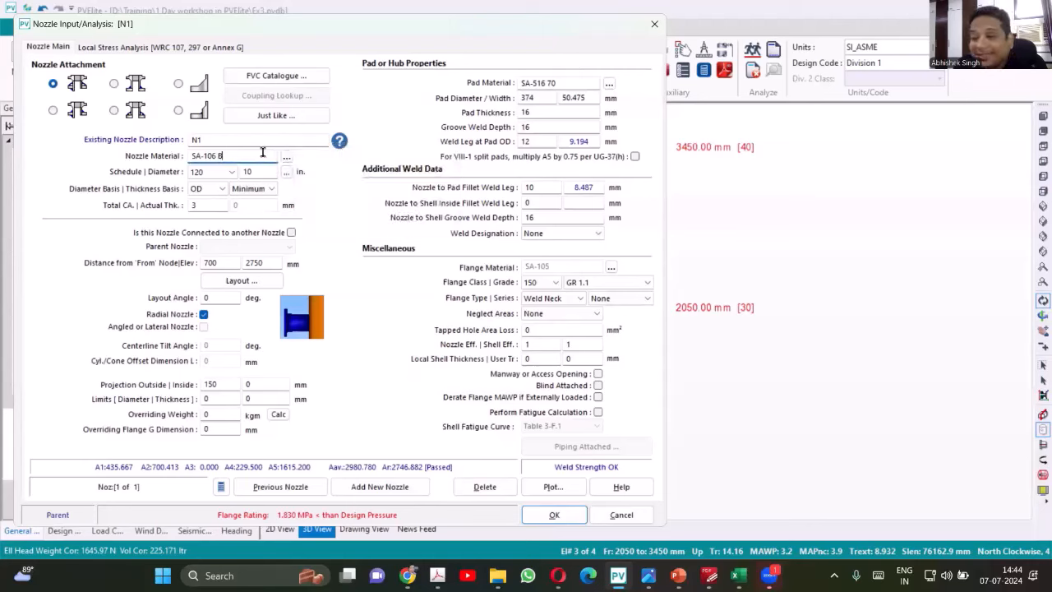
click(214, 176)
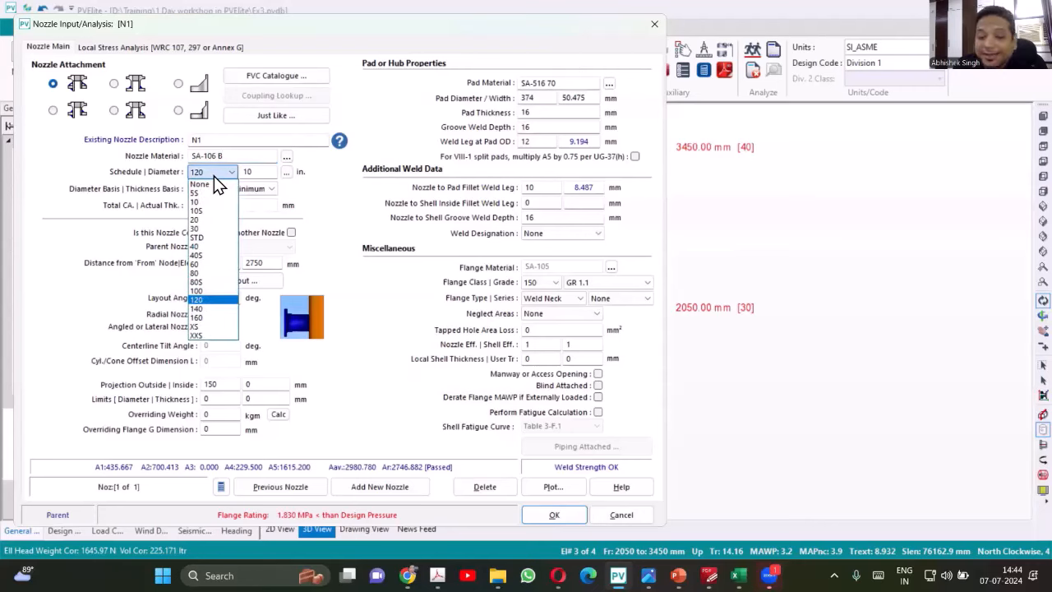
click(204, 184)
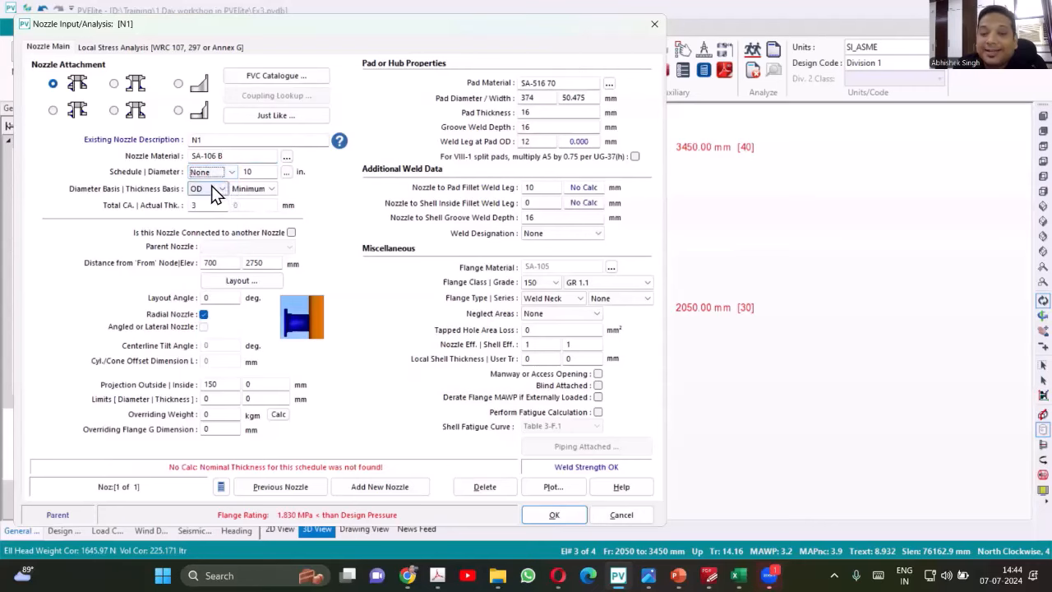
click(263, 171)
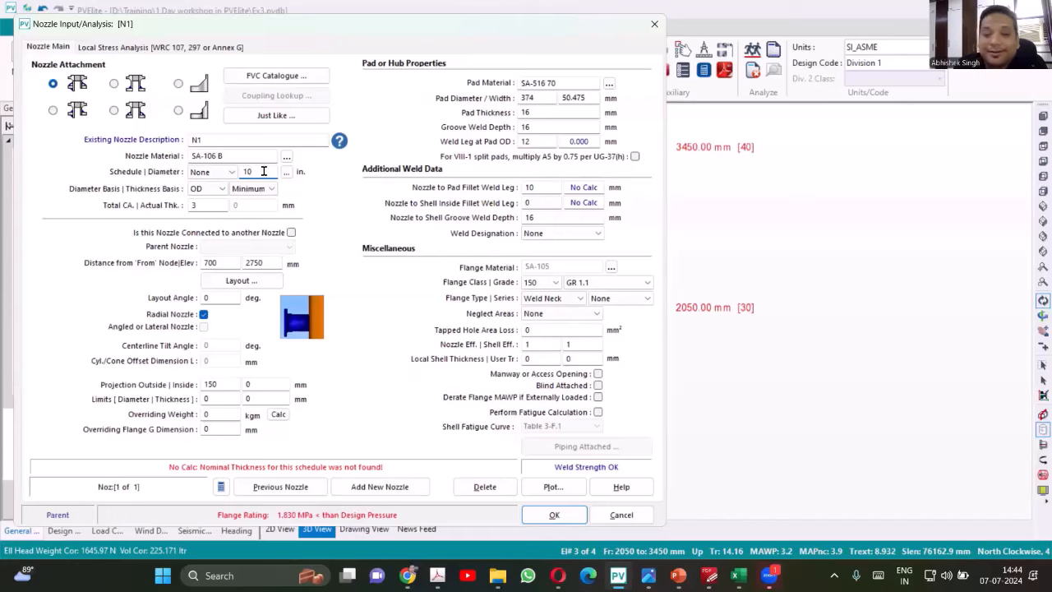
click(220, 189)
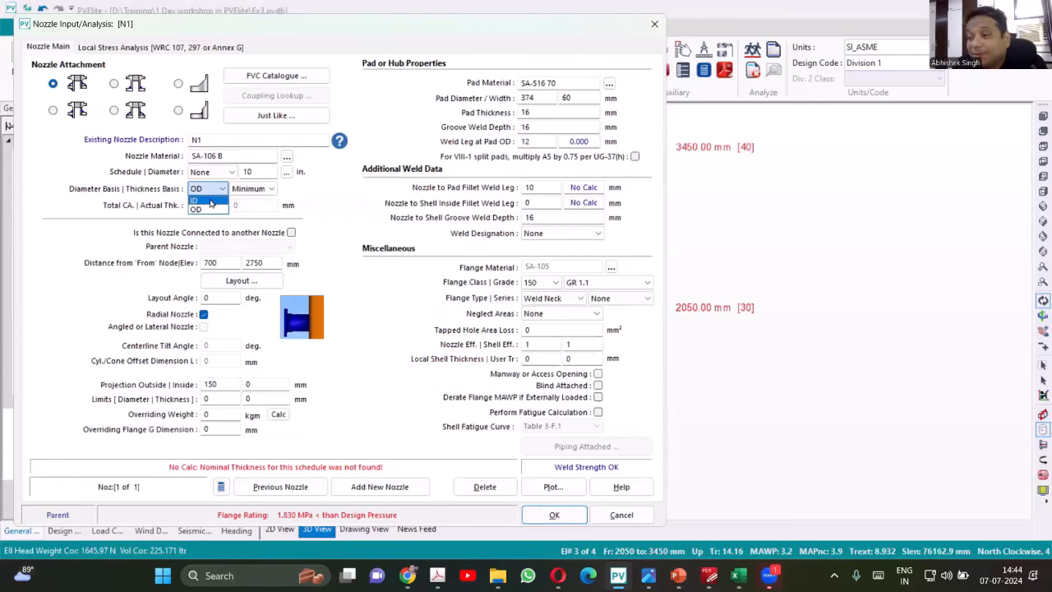
click(210, 201)
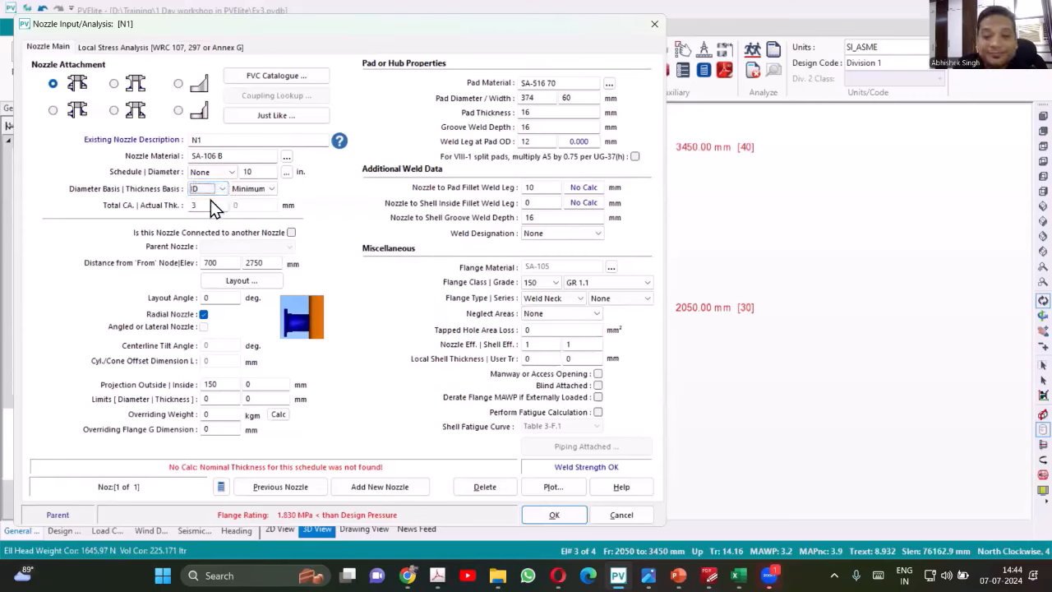
Set nozzle N1's thickness basis to Actual and enter an actual thickness of 16 mm.
click(255, 189)
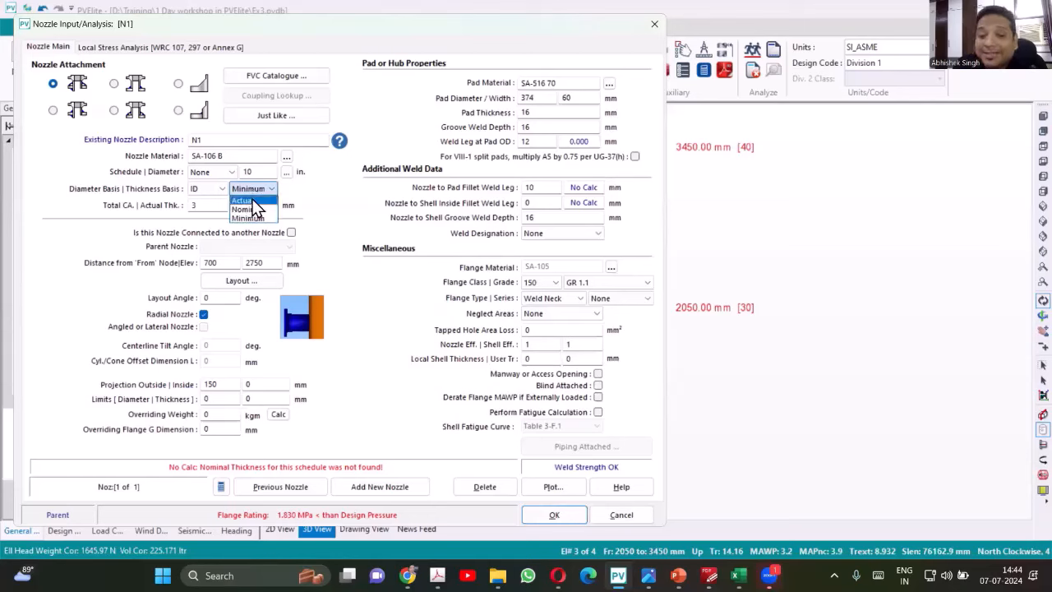
click(252, 199)
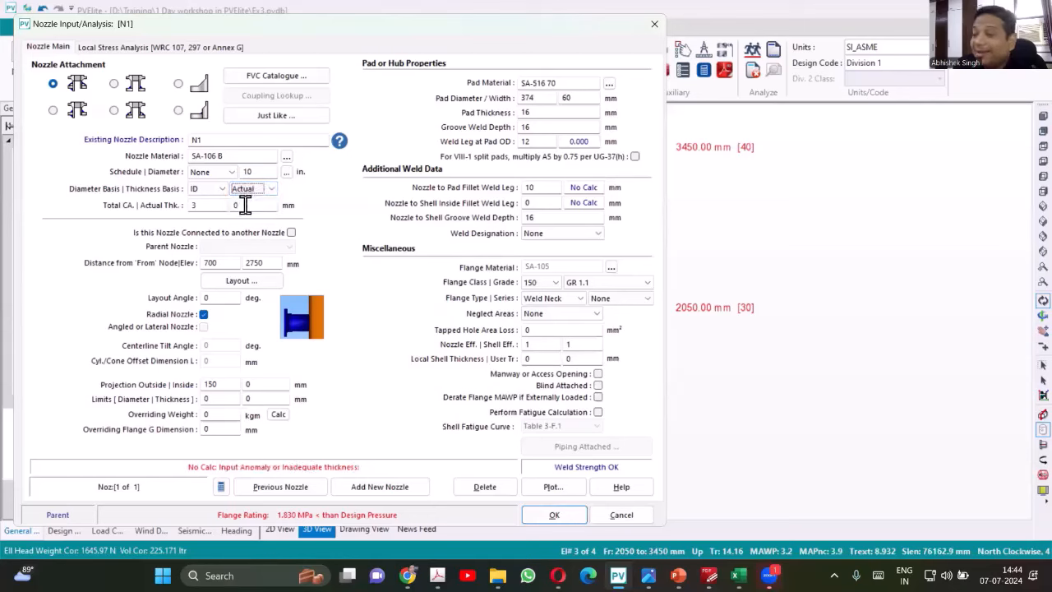
click(245, 205)
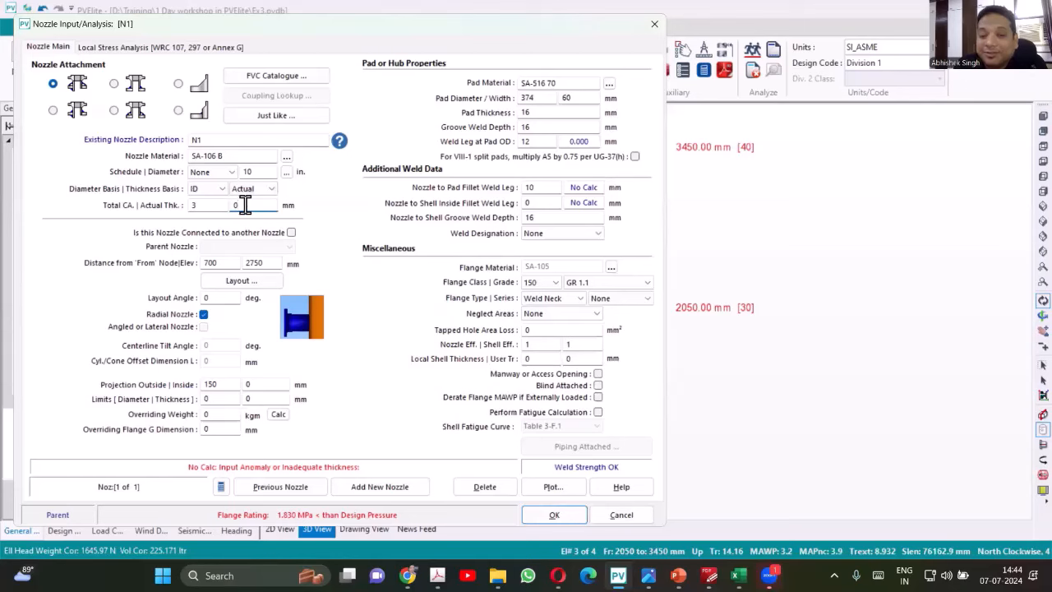
double_click(245, 205)
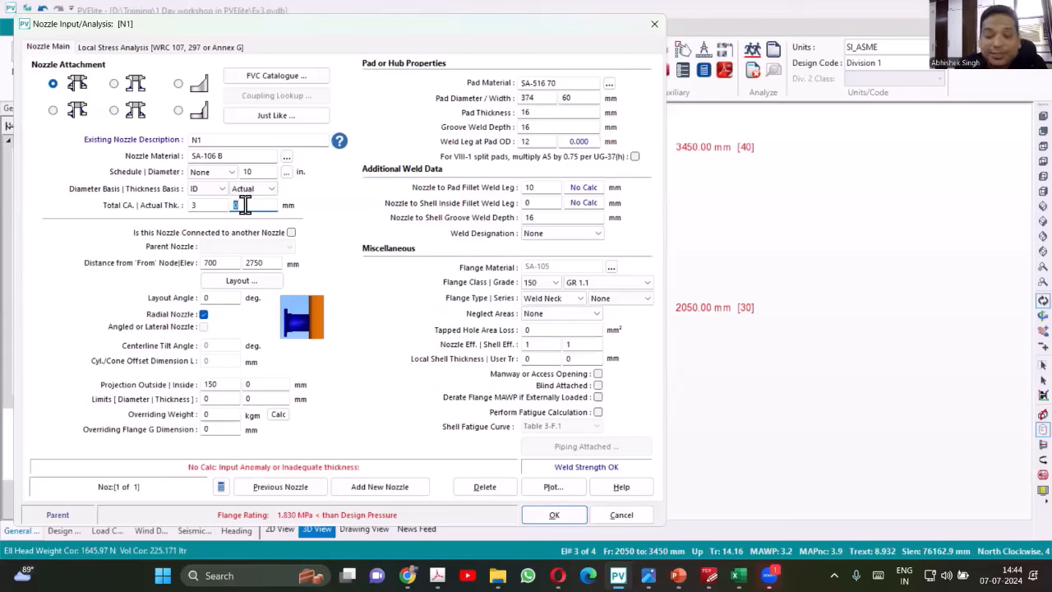
text(16)
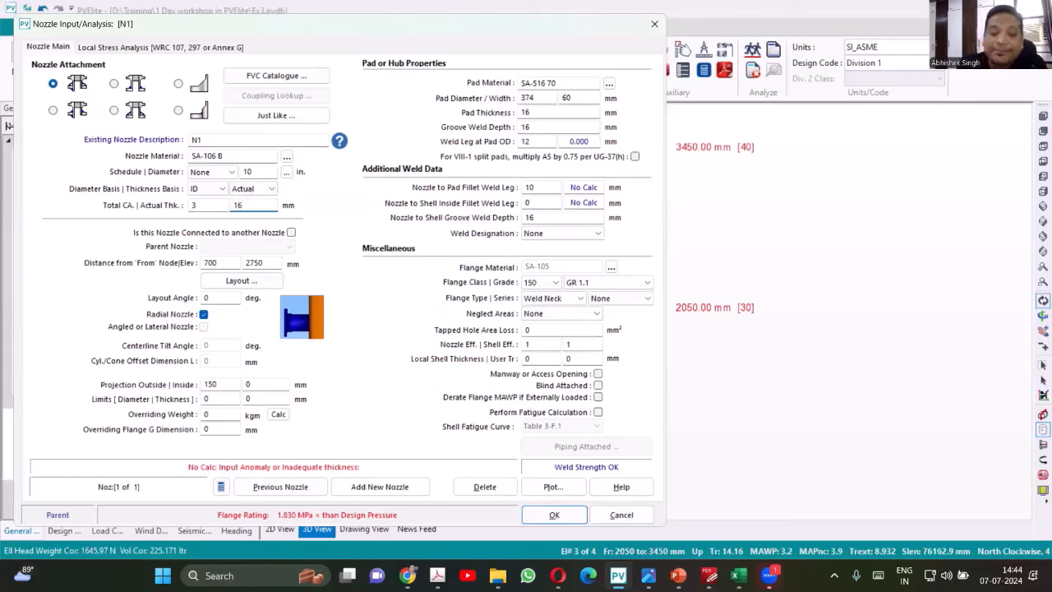
key(Tab)
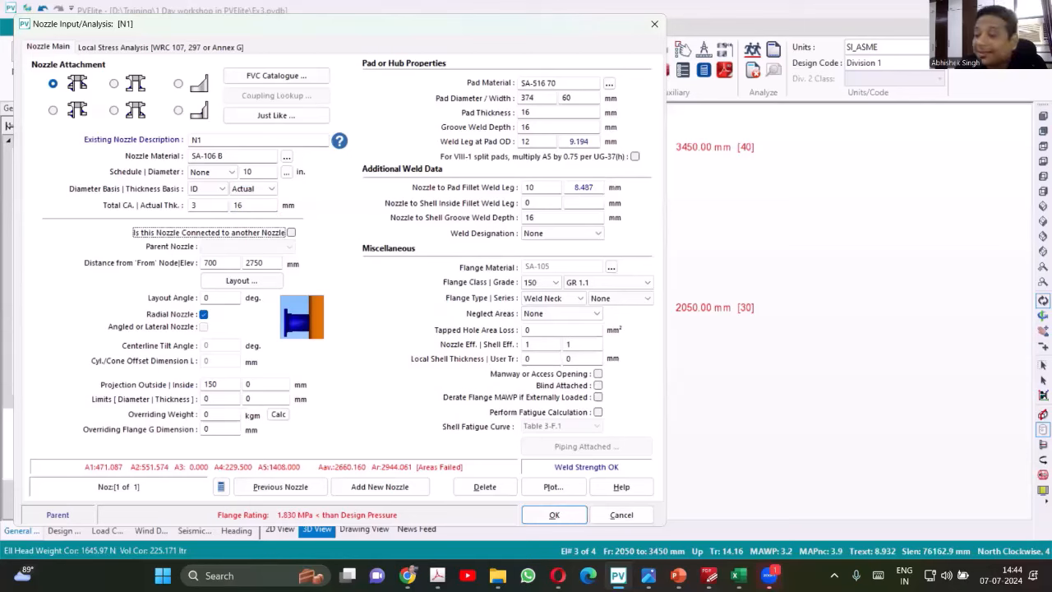
Set nozzle N1's schedule to 80 and its diameter basis to OD.
click(252, 205)
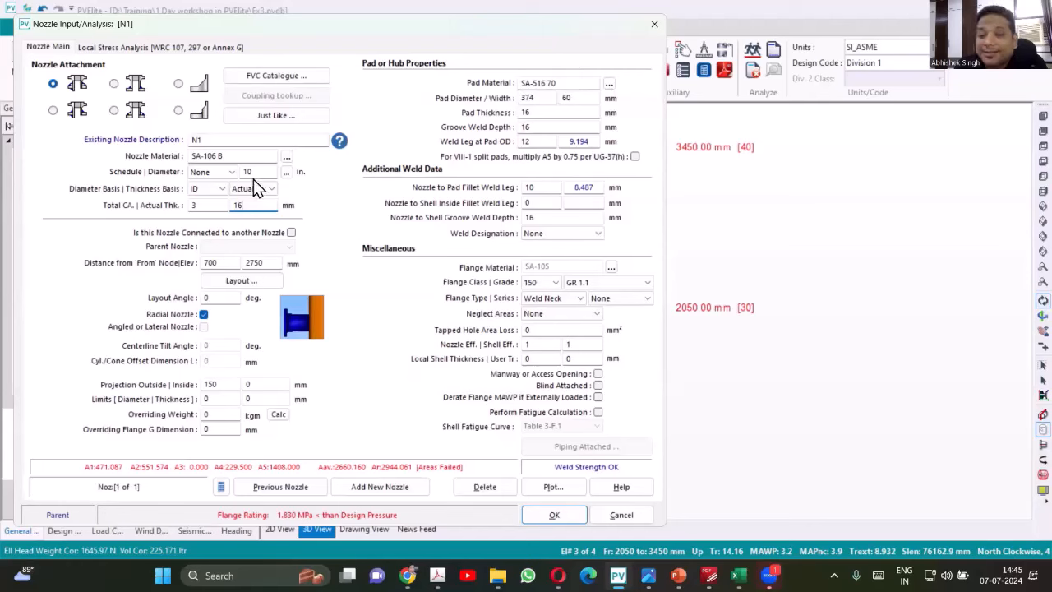
click(231, 174)
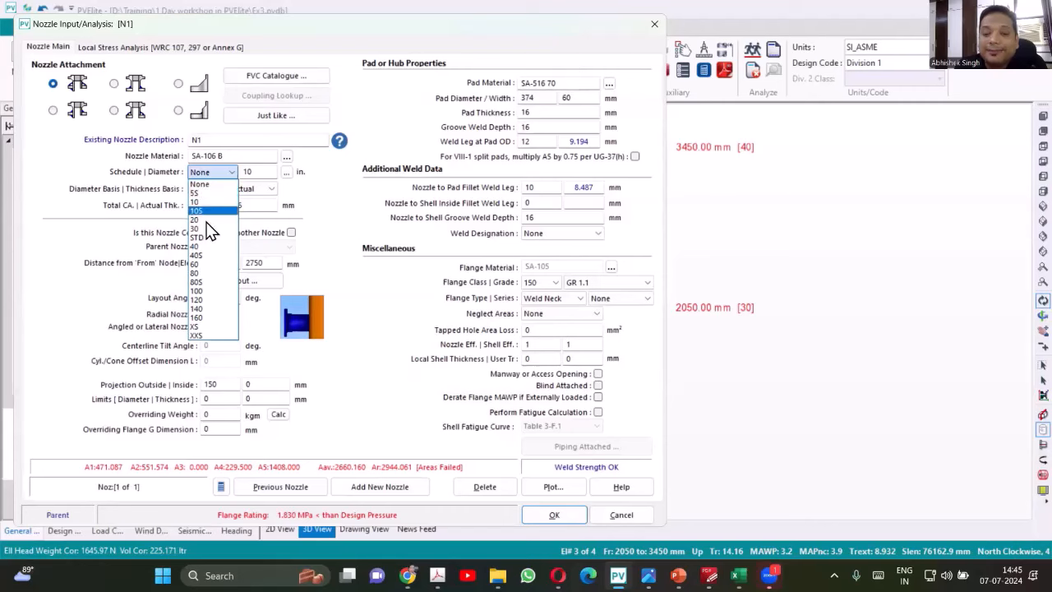
click(203, 272)
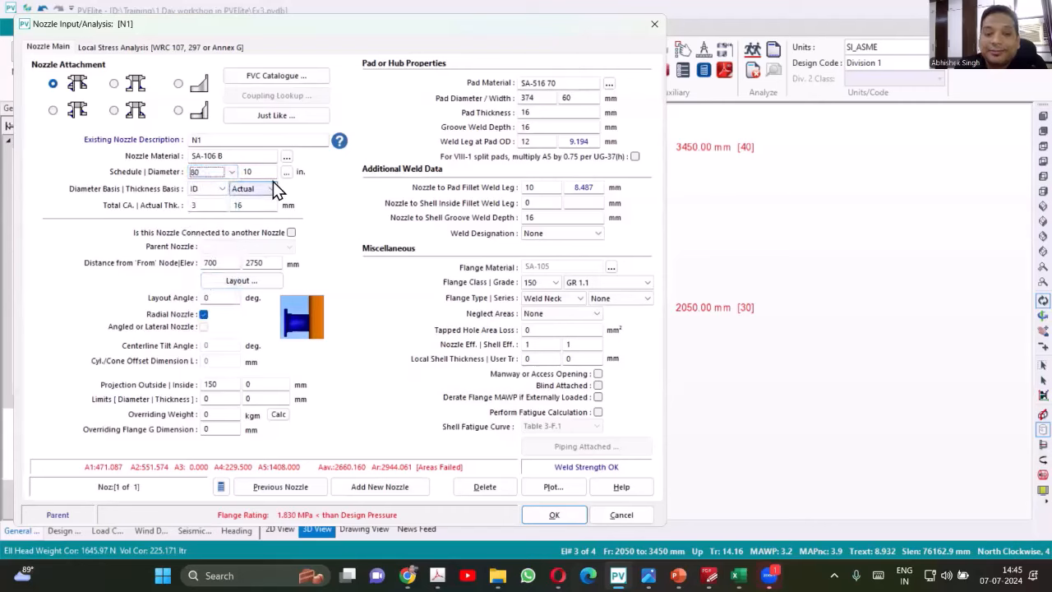
click(216, 189)
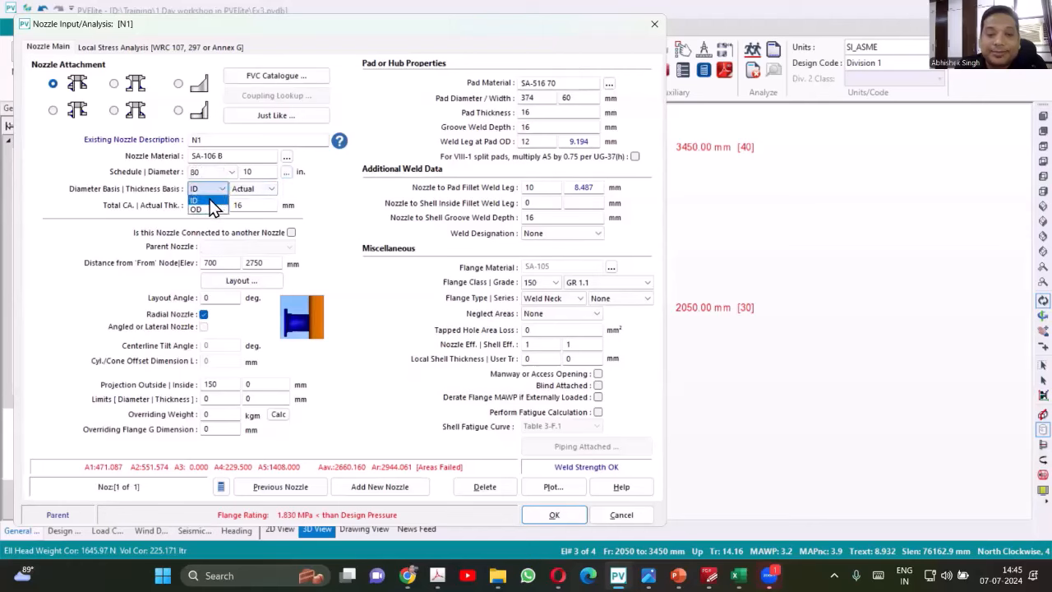
click(204, 210)
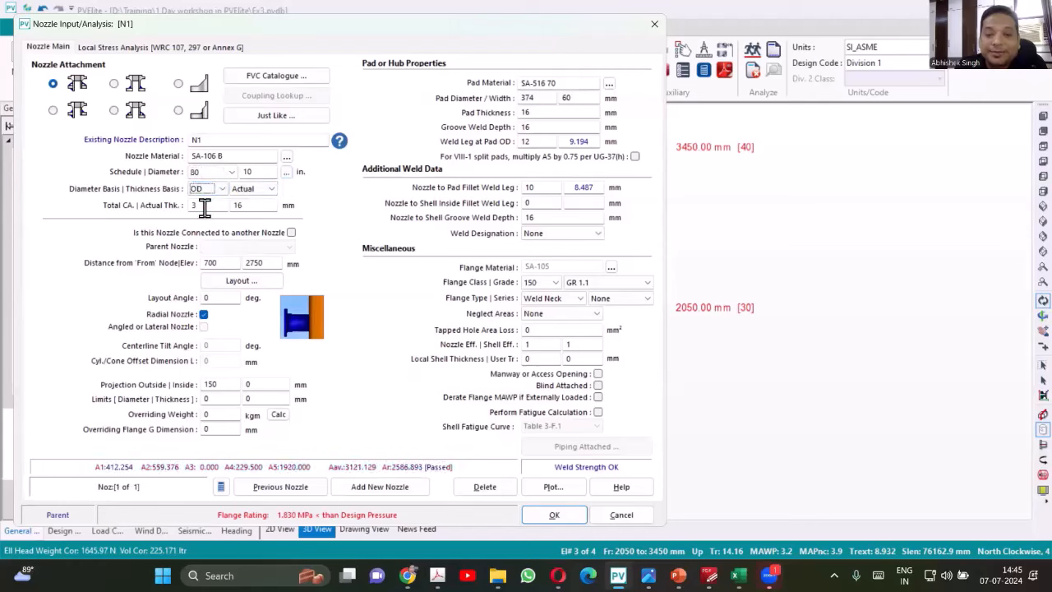
Set nozzle N1's thickness basis to Minimum, keeping schedule 80.
click(254, 190)
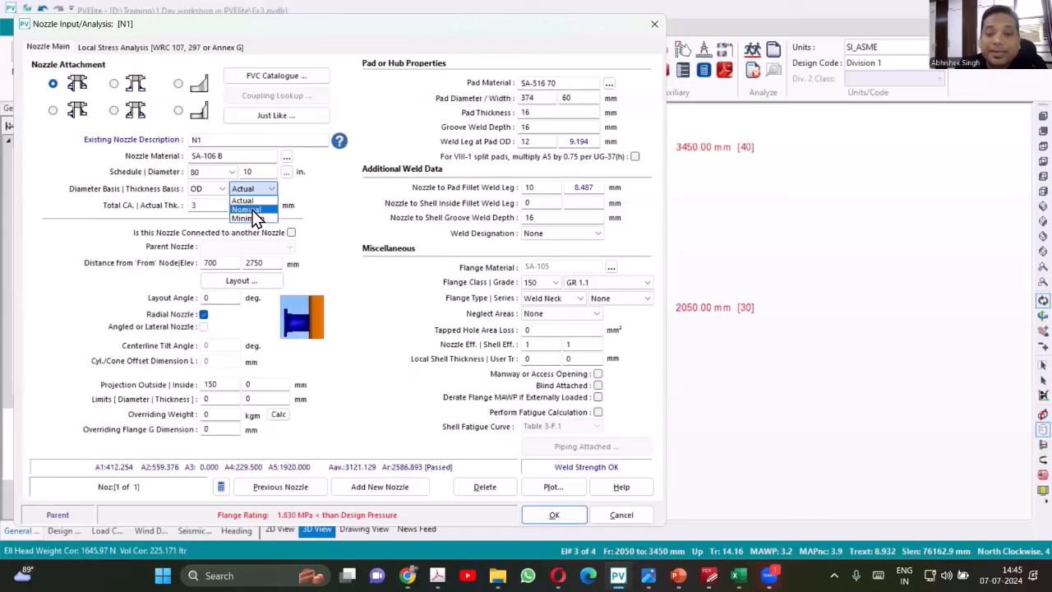
click(256, 219)
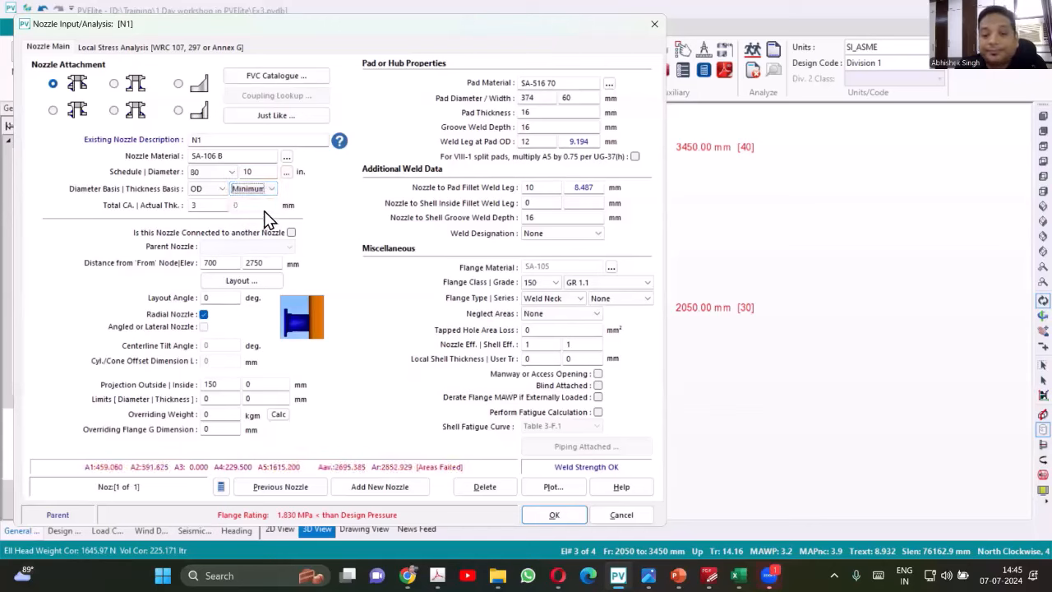
click(233, 173)
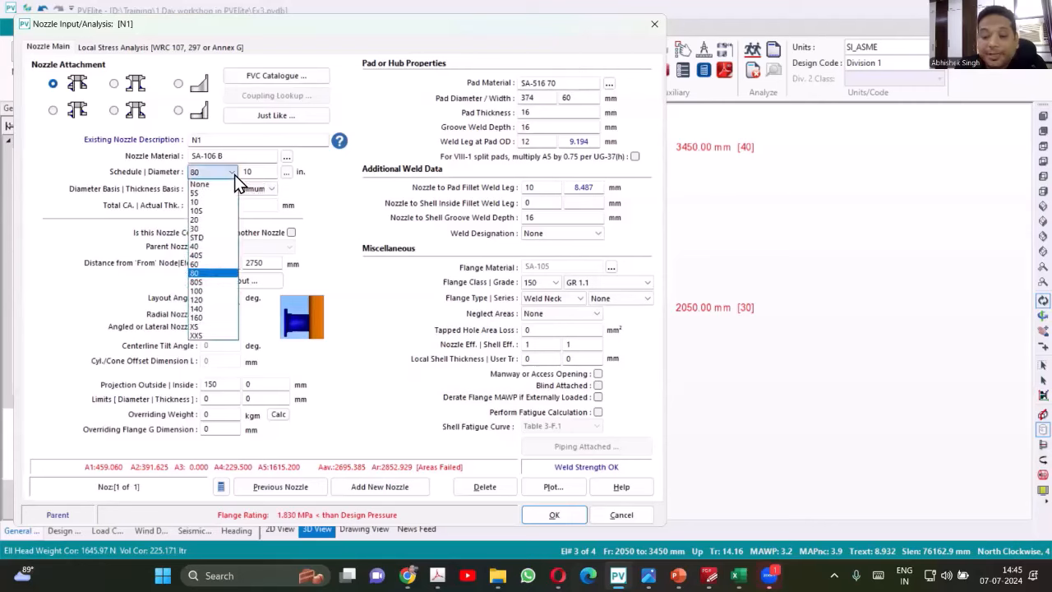
click(322, 181)
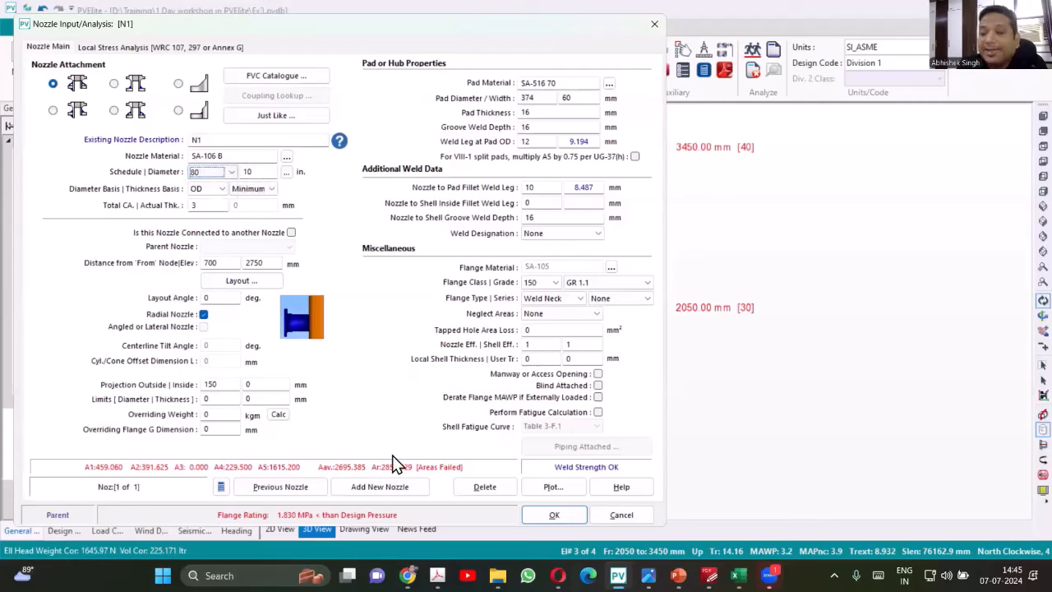
Set nozzle N1's reinforcing pad width to 100 mm and accept the nozzle data.
double_click(573, 99)
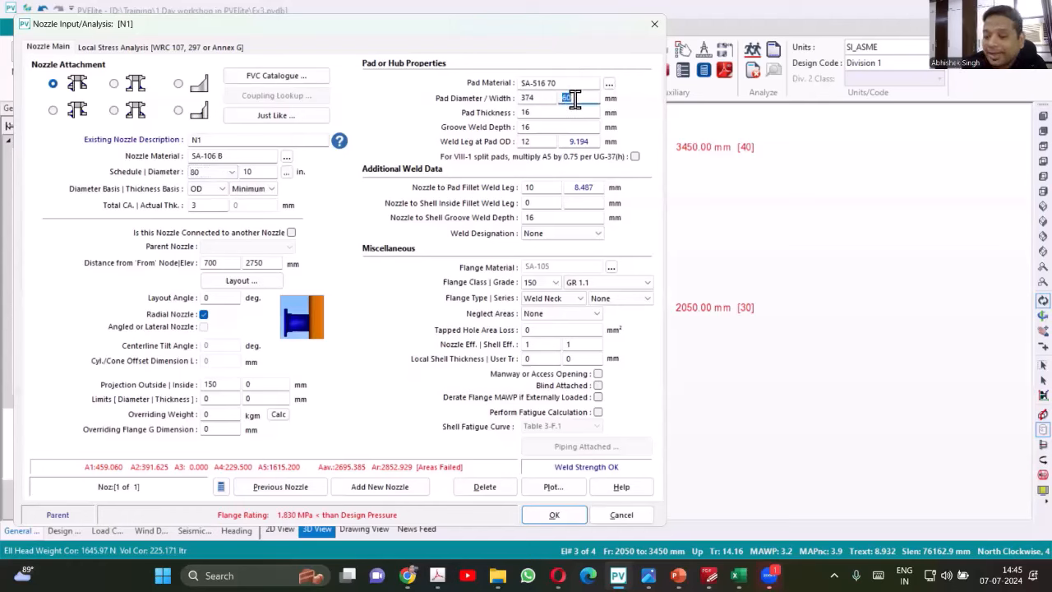
text(100)
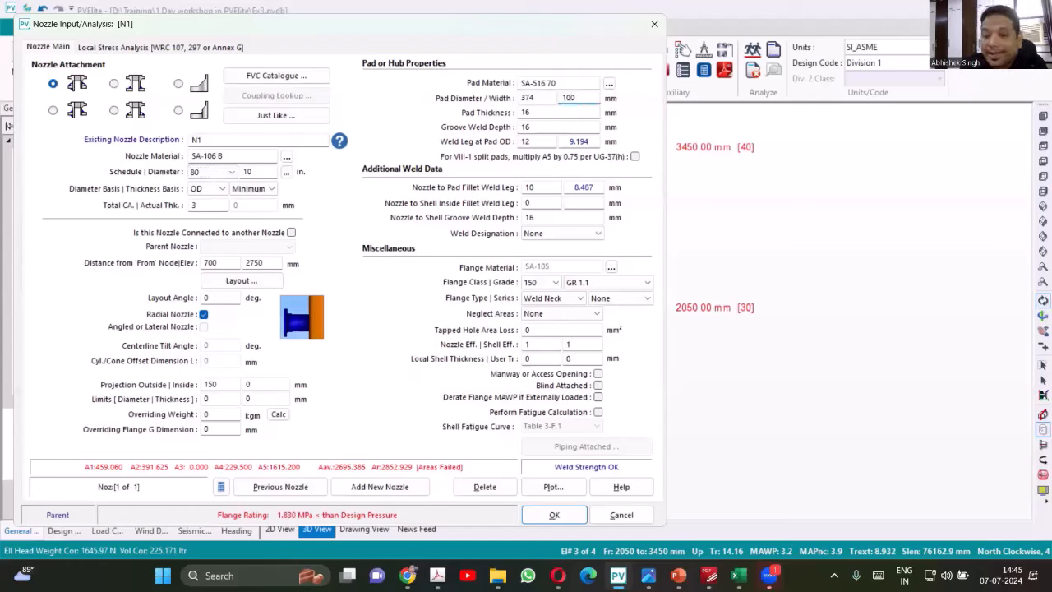
key(Tab)
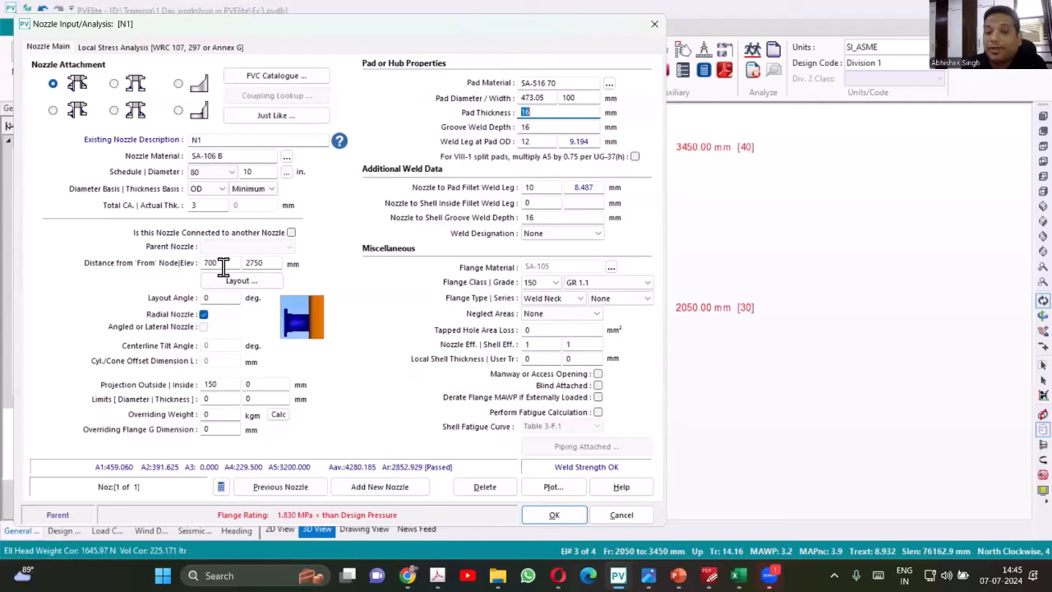
drag(223, 263, 189, 259)
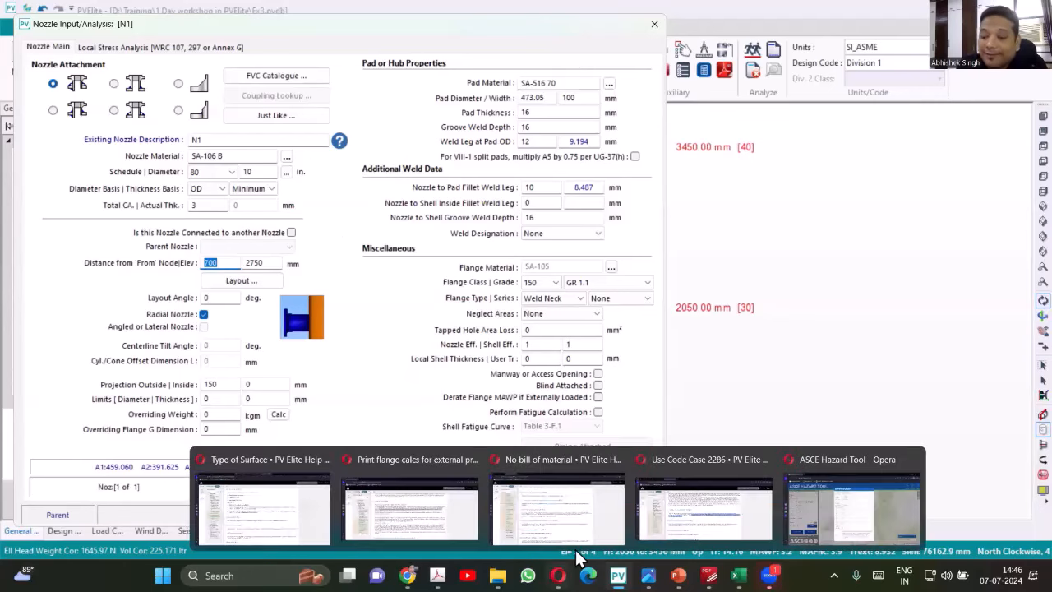
click(547, 520)
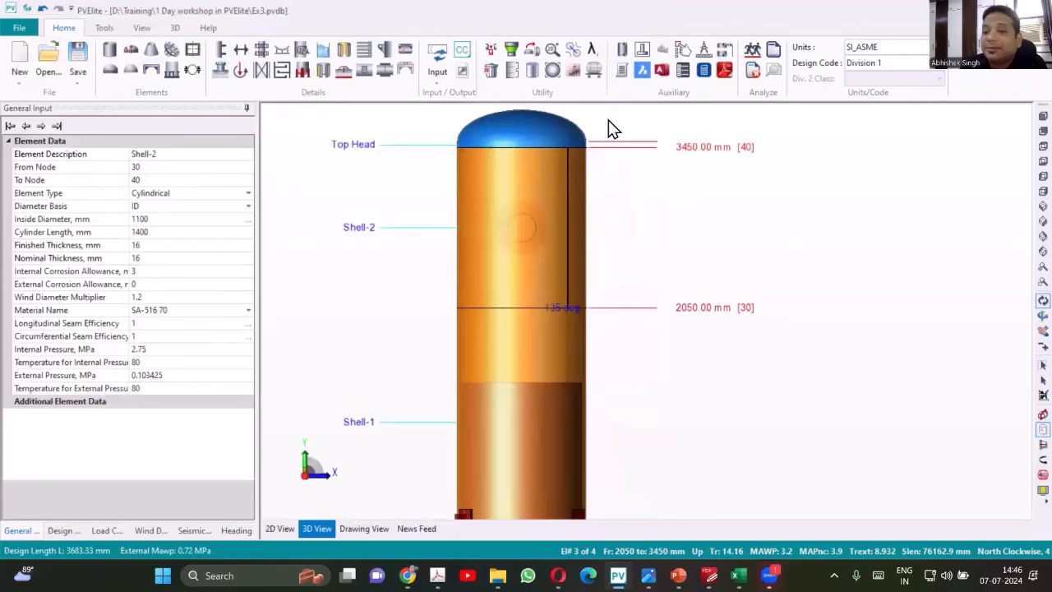
Change the nozzle database to Ansi Metric in the vessel's detail list and accept it.
click(622, 71)
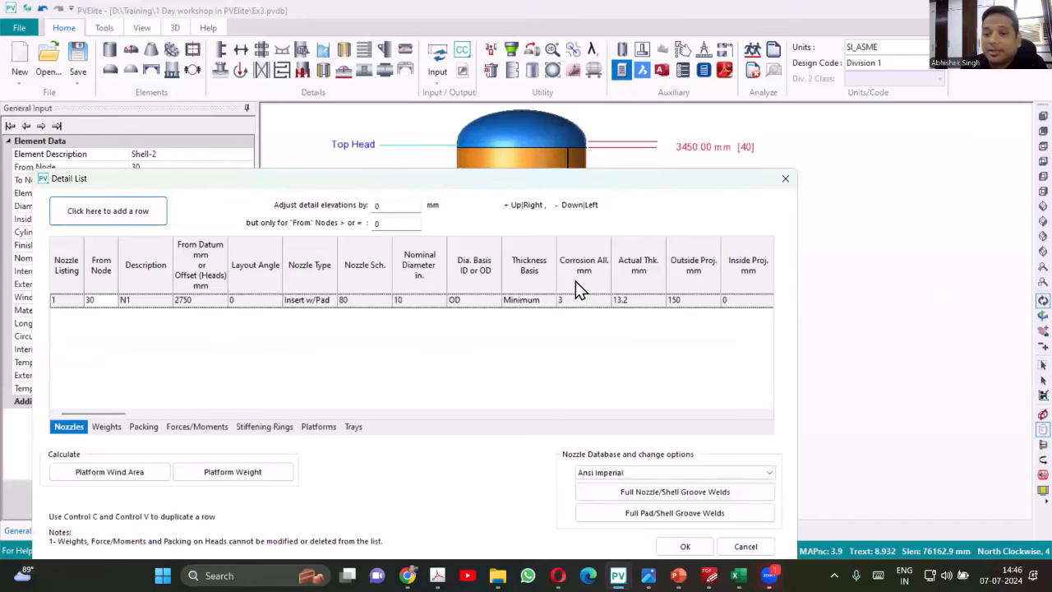
drag(575, 177, 545, 52)
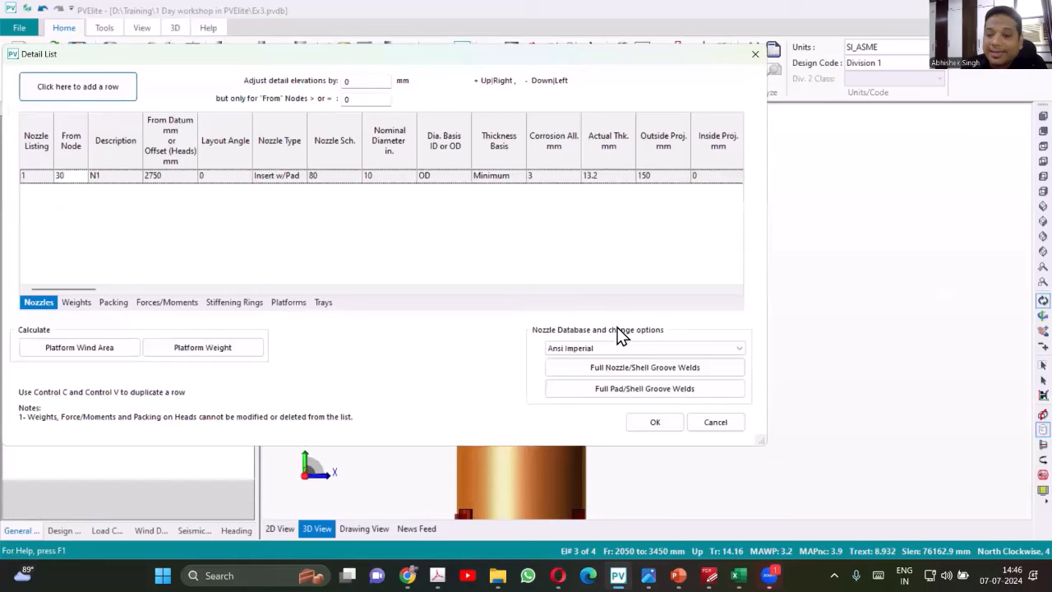
click(681, 350)
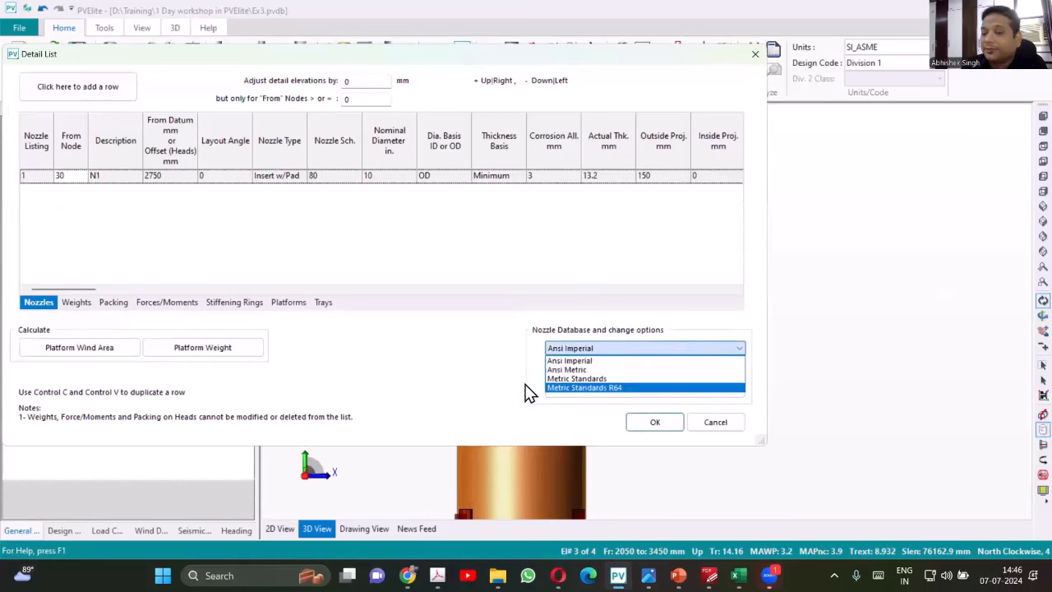
click(567, 371)
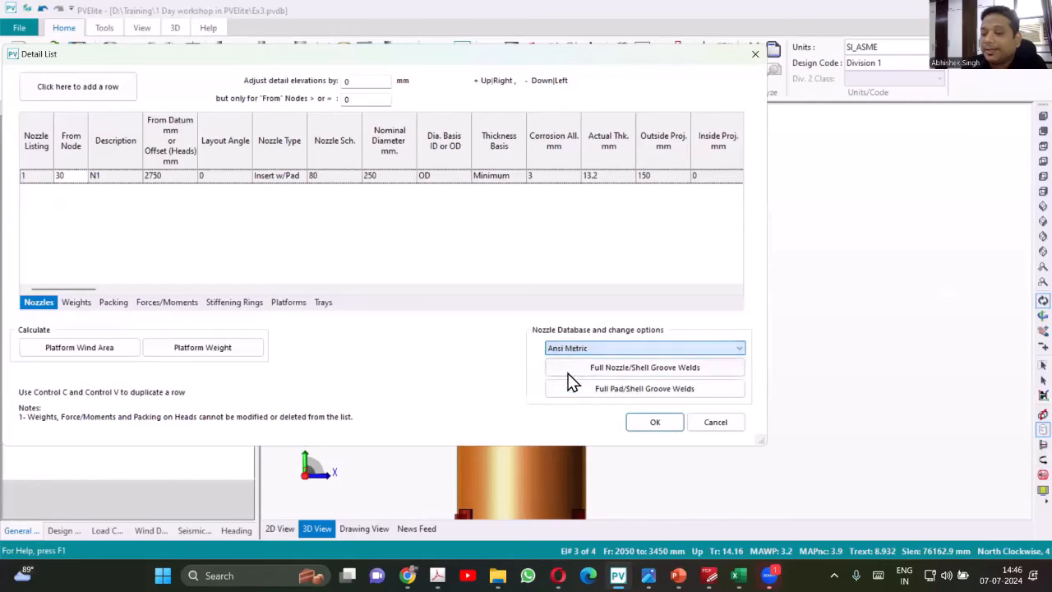
click(658, 423)
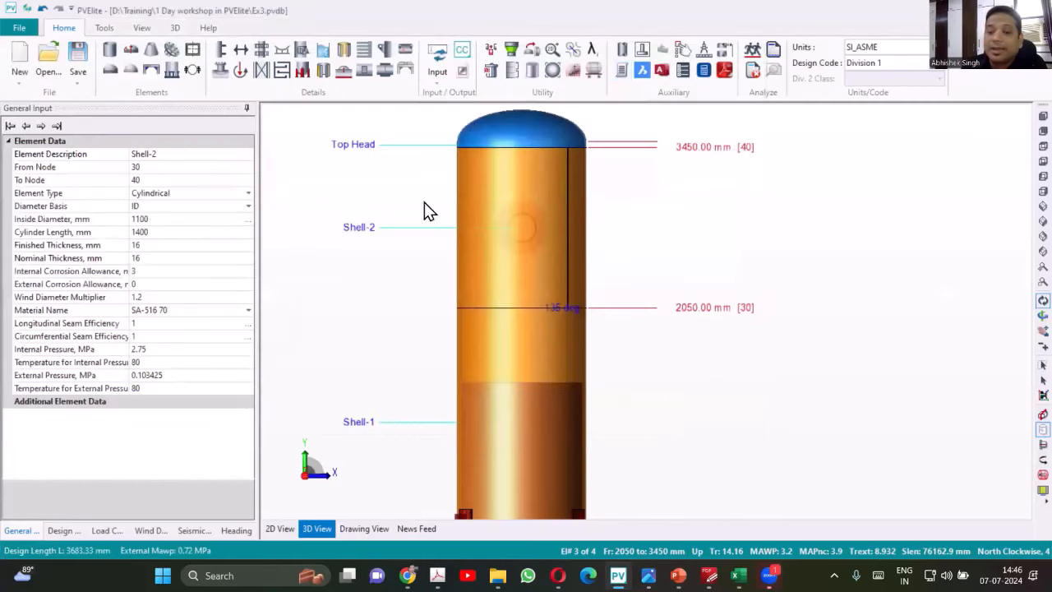
Reopen nozzle N1's input data from the 3D vessel model and check its nominal diameter.
drag(536, 267, 513, 291)
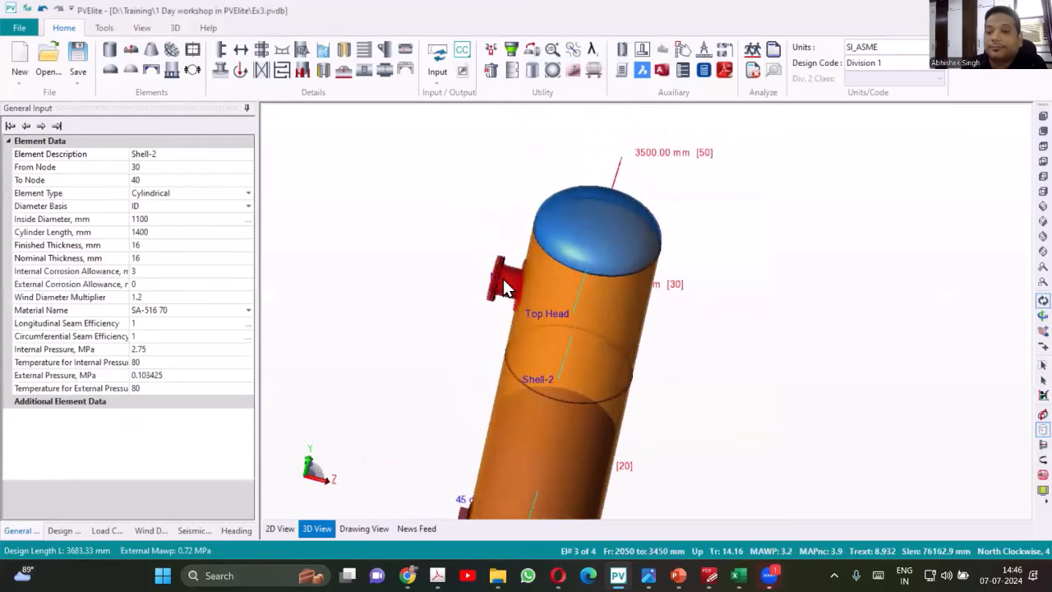
double_click(504, 288)
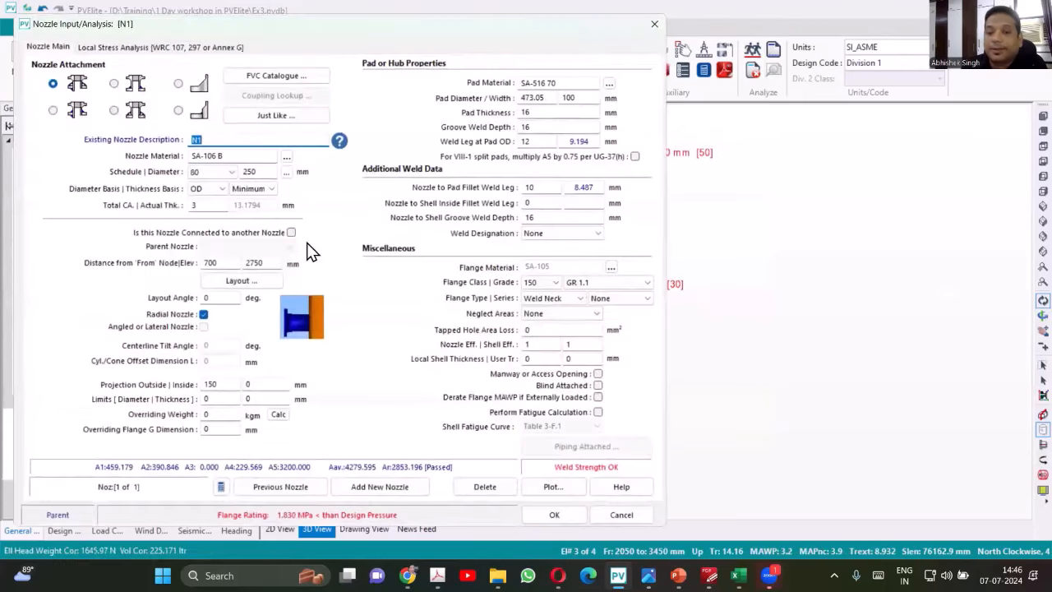
drag(260, 172, 225, 160)
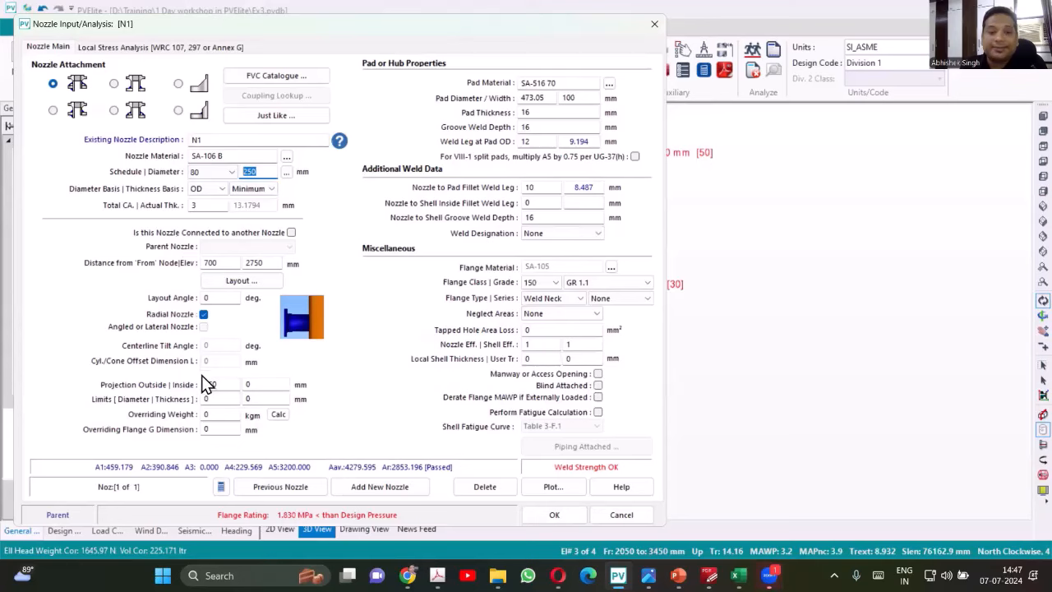
Set nozzle N1's distance from the From node to 500 mm and check its elevation.
drag(215, 262, 206, 263)
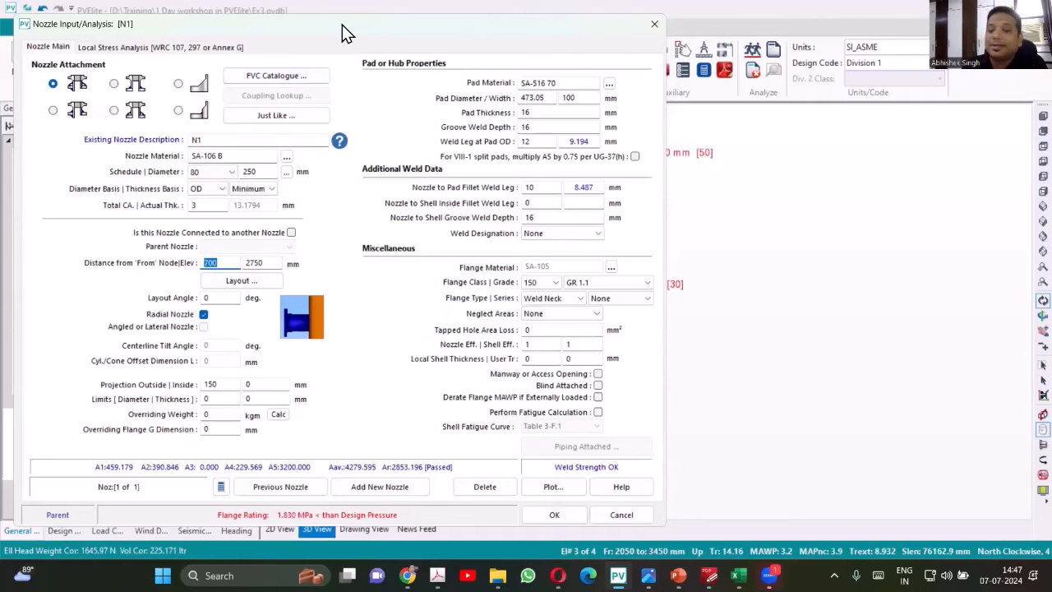
drag(342, 25, 474, 27)
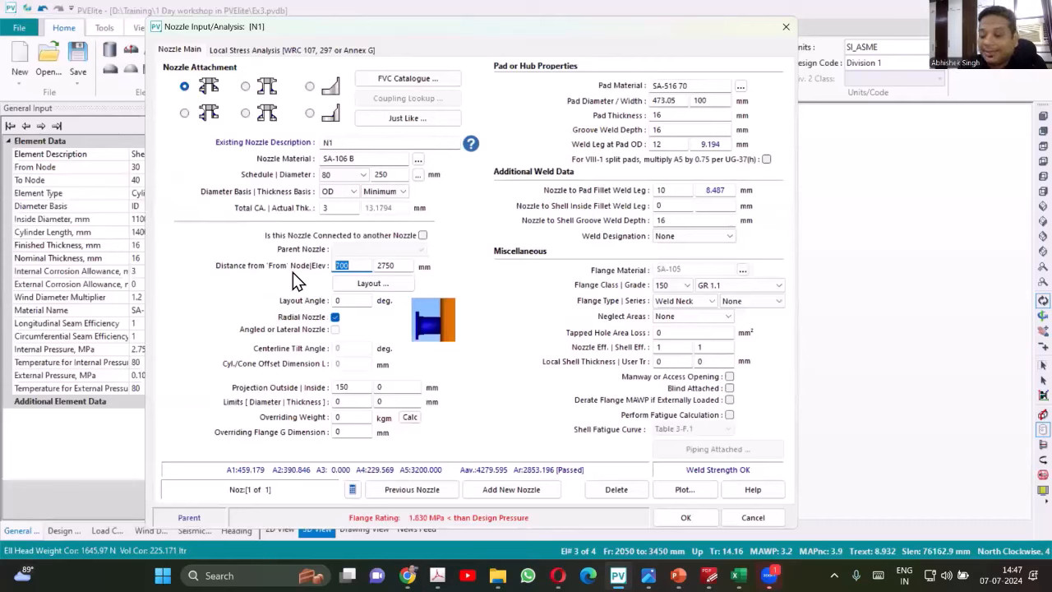
text(5)
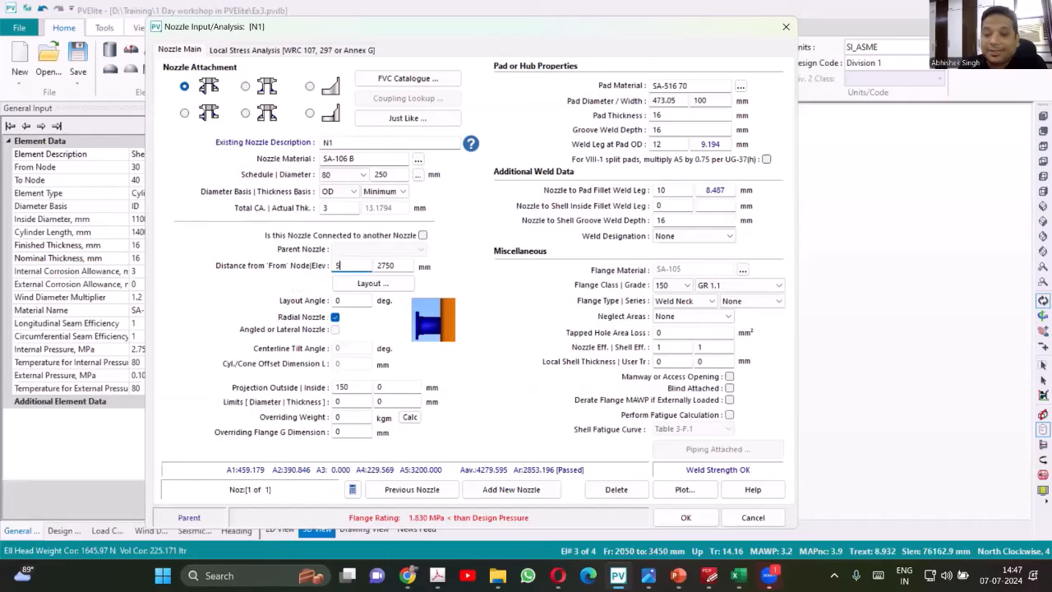
text(00)
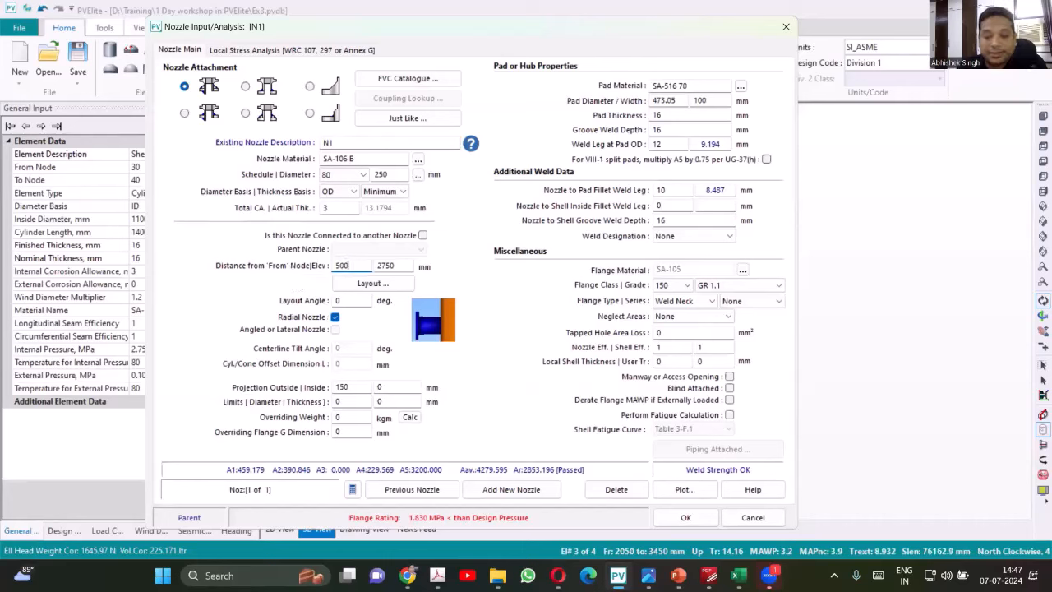
key(Tab)
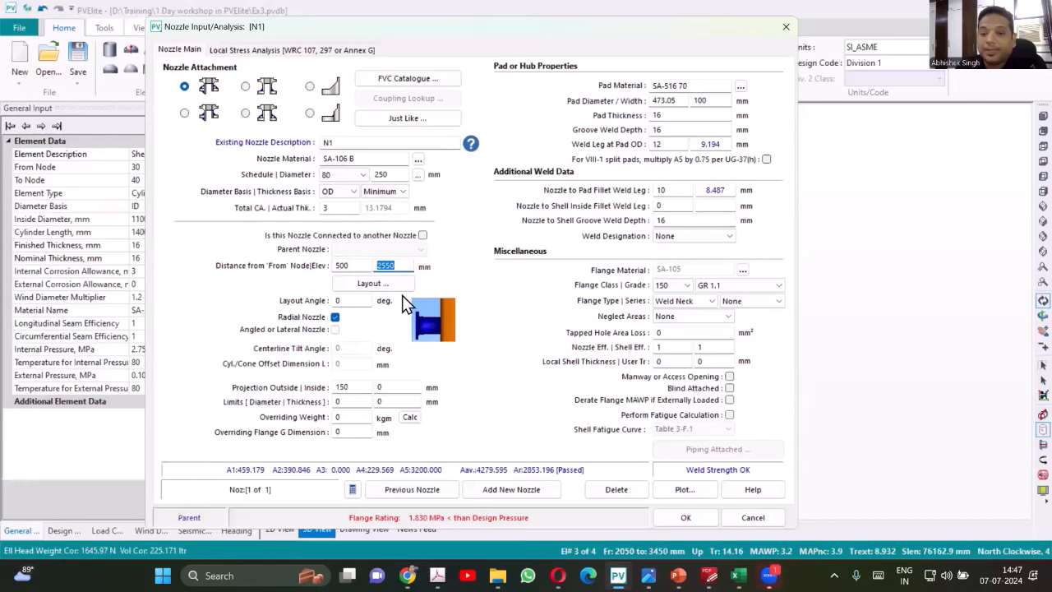
click(389, 265)
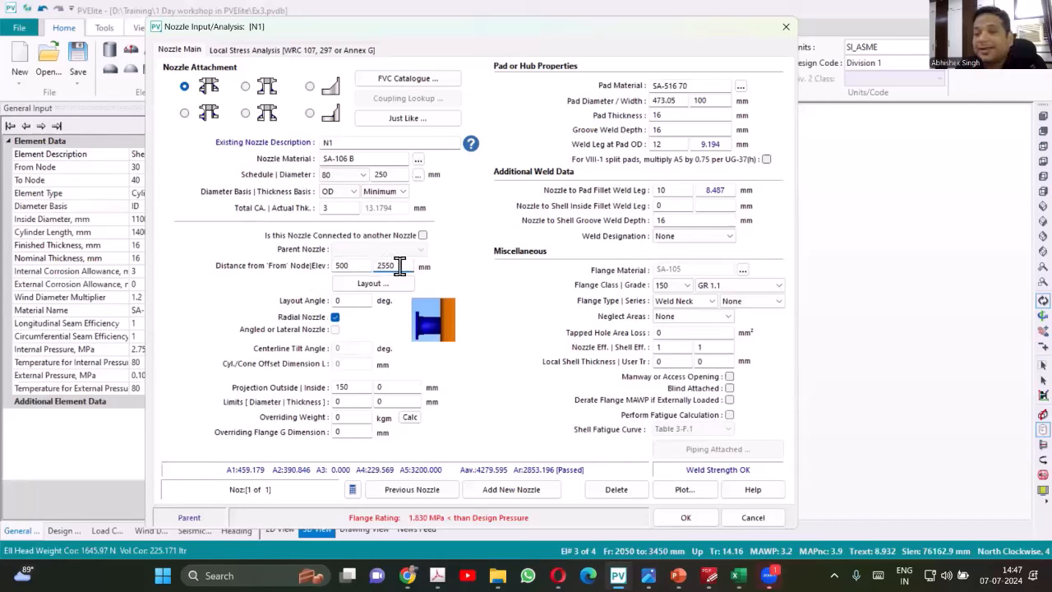
double_click(398, 264)
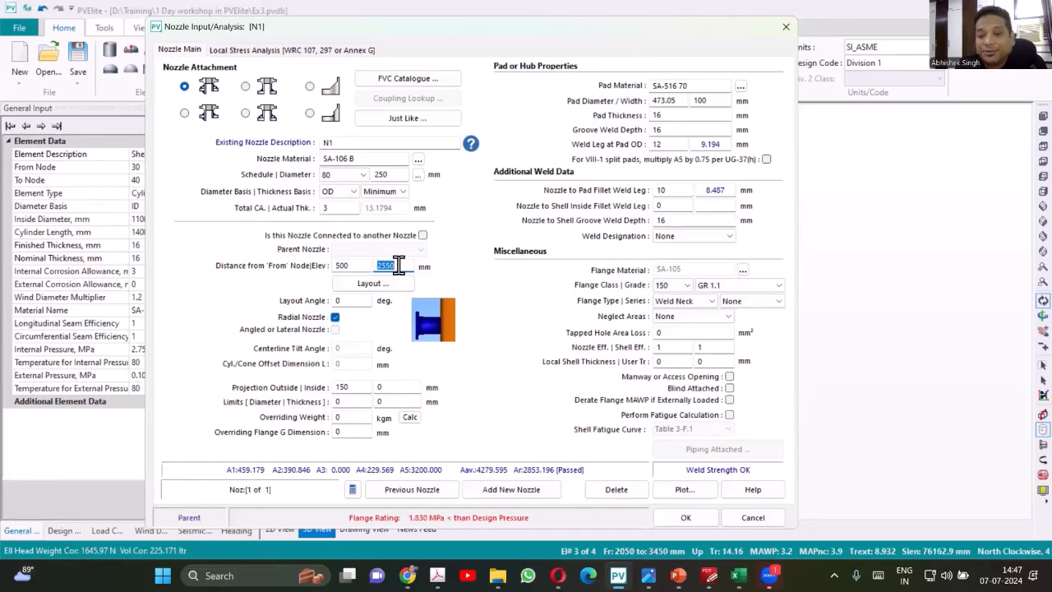
Set nozzle N1's layout angle to 90 degrees.
click(354, 301)
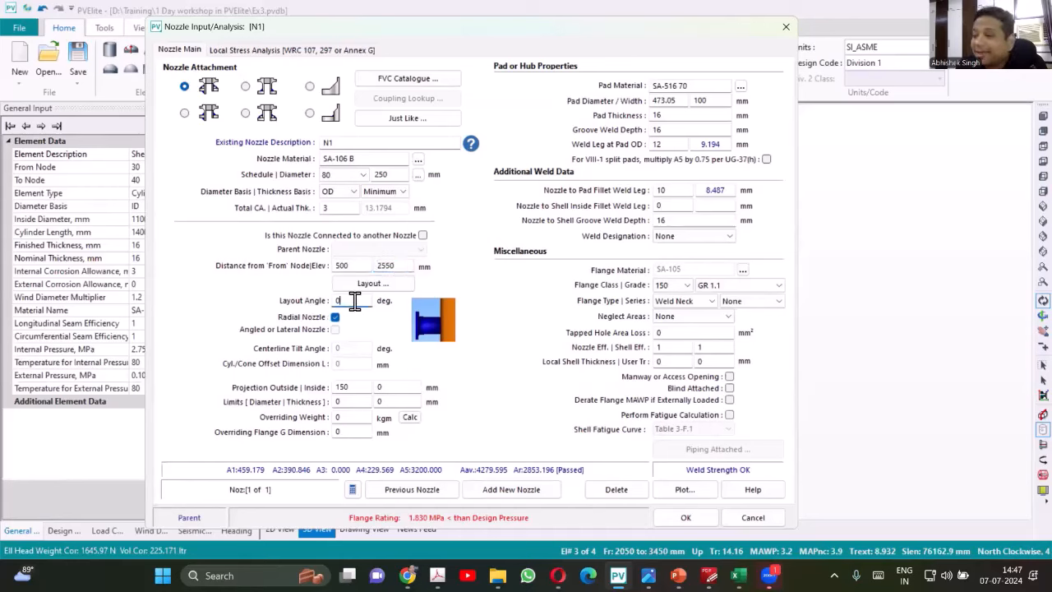
double_click(355, 301)
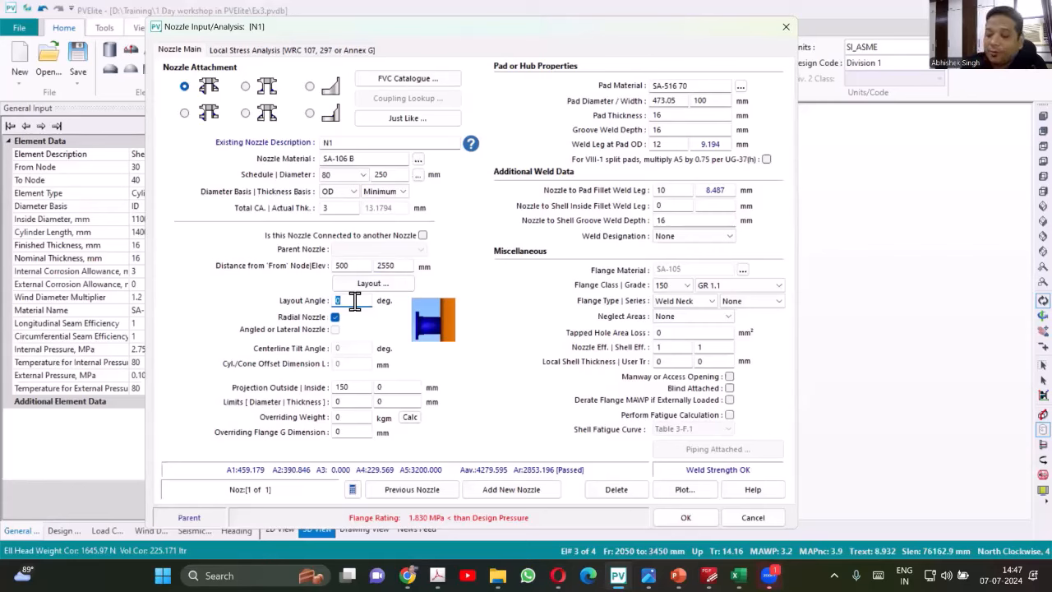
text(90)
key(Tab)
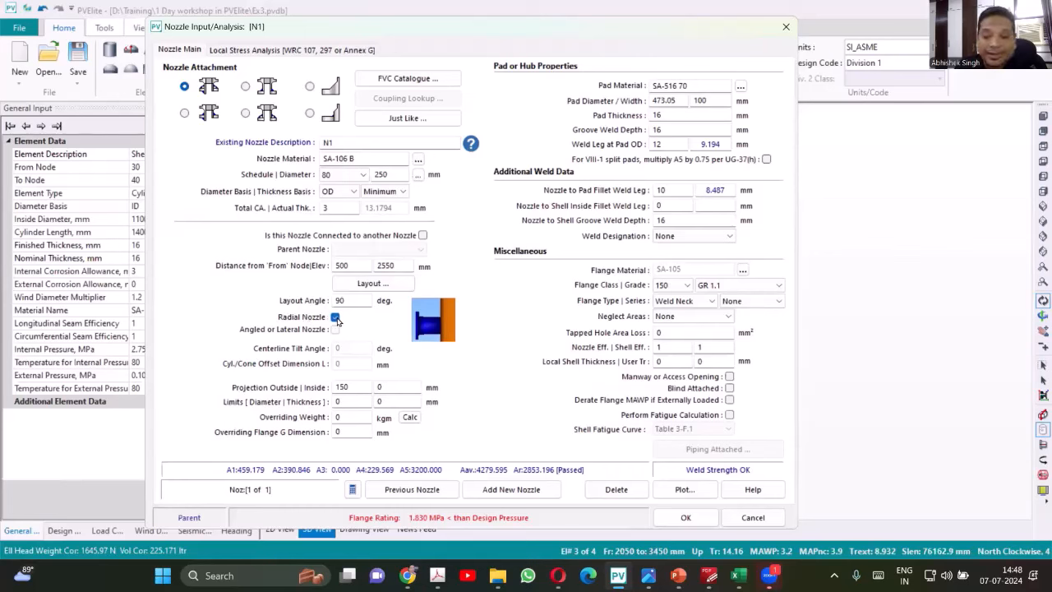
Set nozzle N1's outside projection to 200 mm.
click(361, 383)
double_click(360, 384)
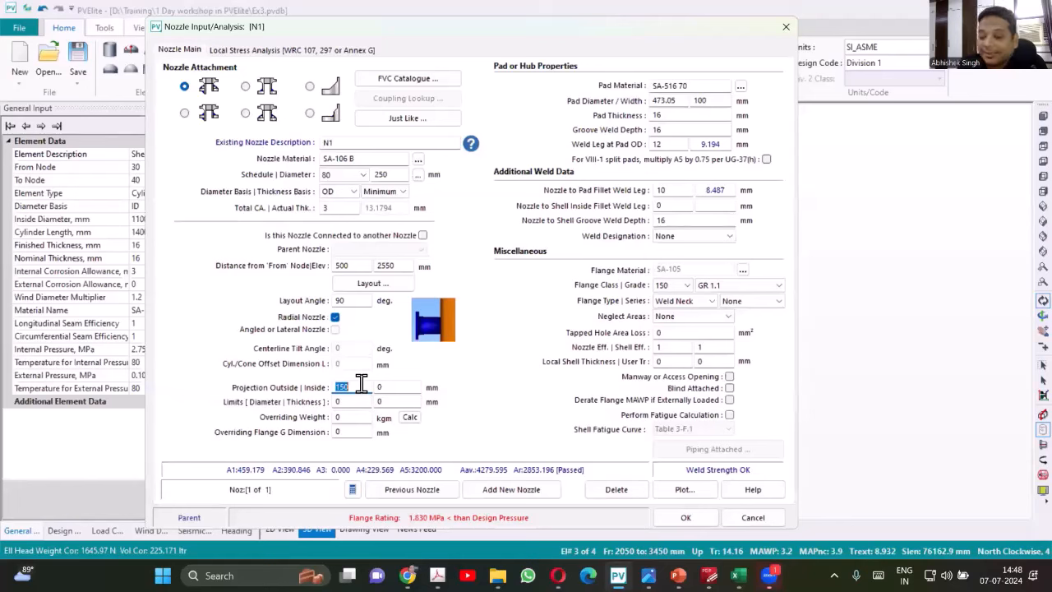
text(200)
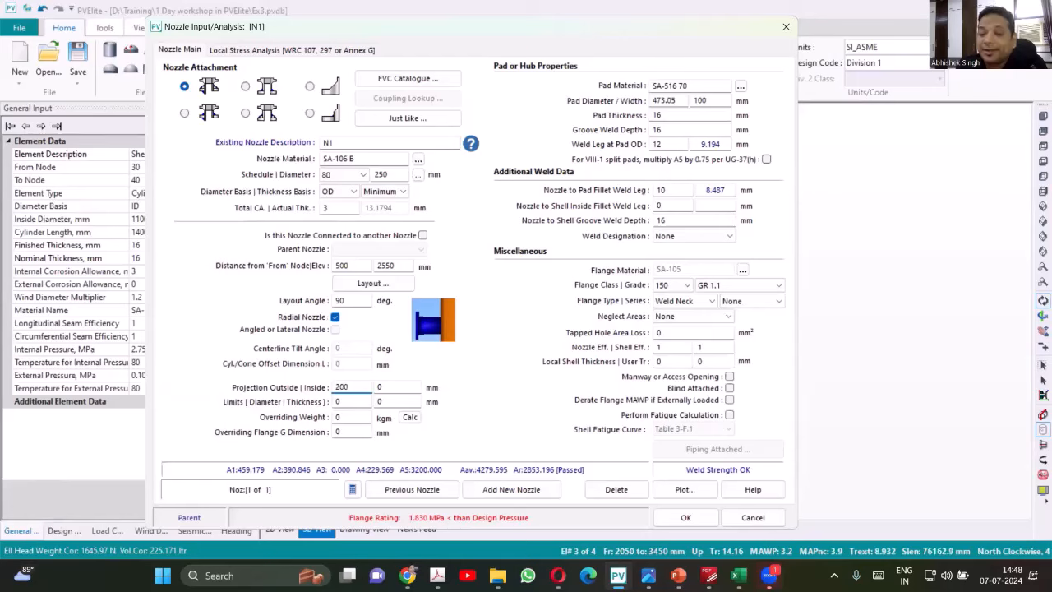
key(Tab)
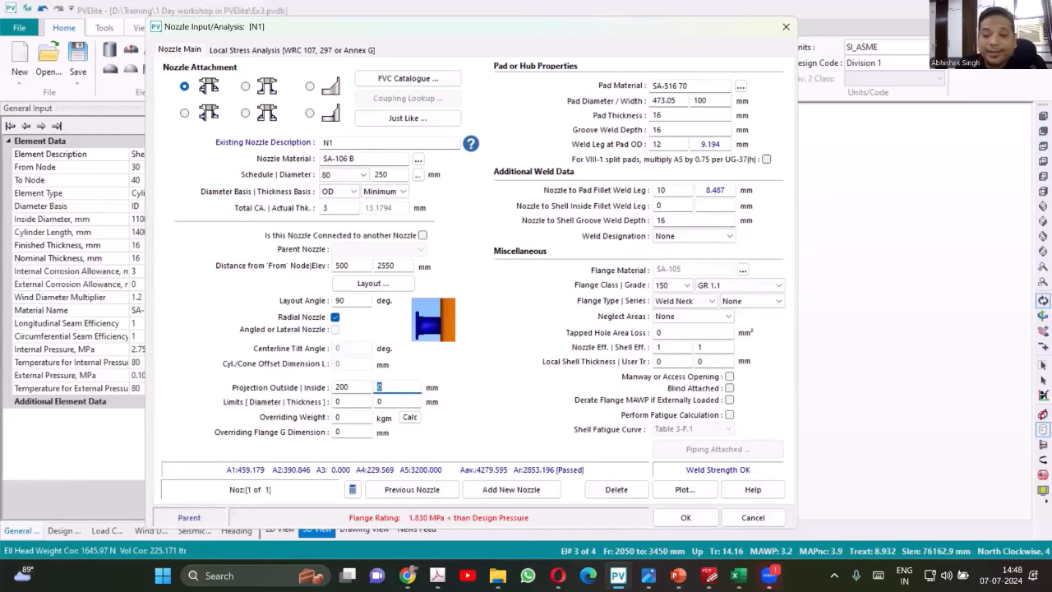
Try to calculate nozzle N1's overriding weight, keeping the inside projection and the diameter and thickness limits at zero.
key(Tab)
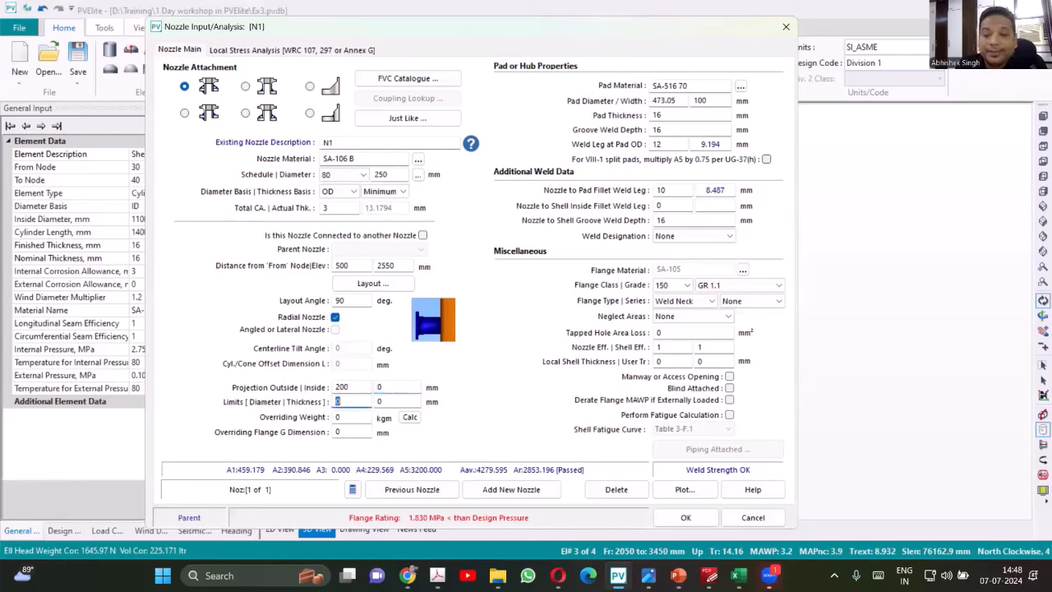
double_click(344, 397)
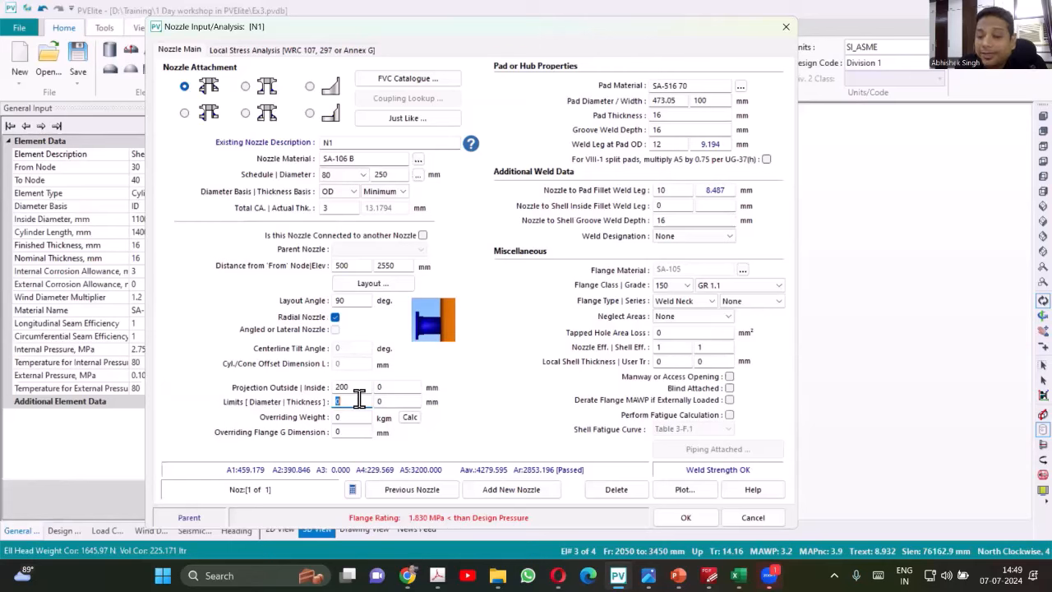
key(Tab)
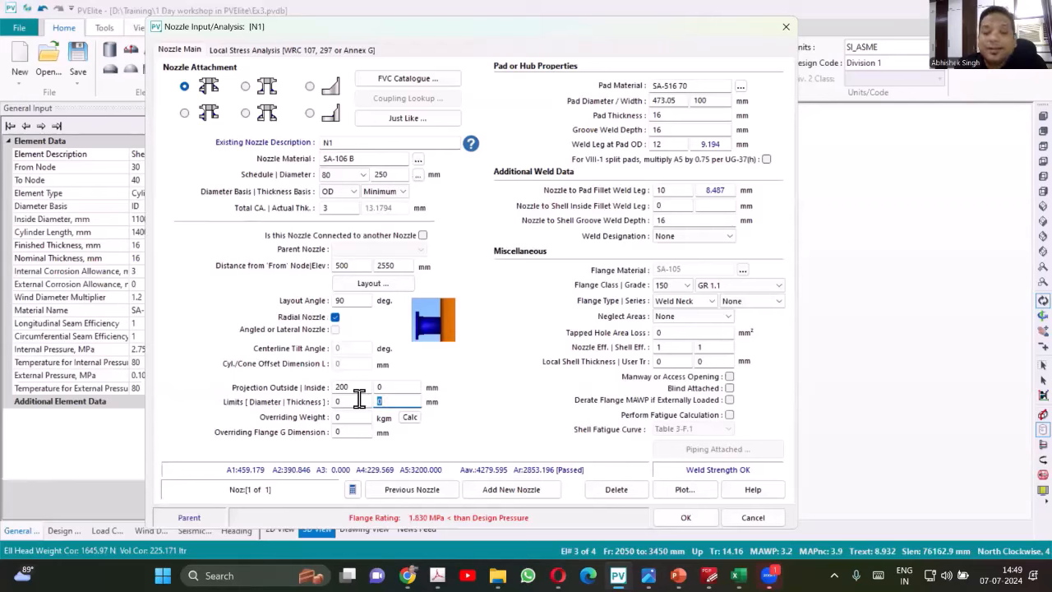
click(359, 400)
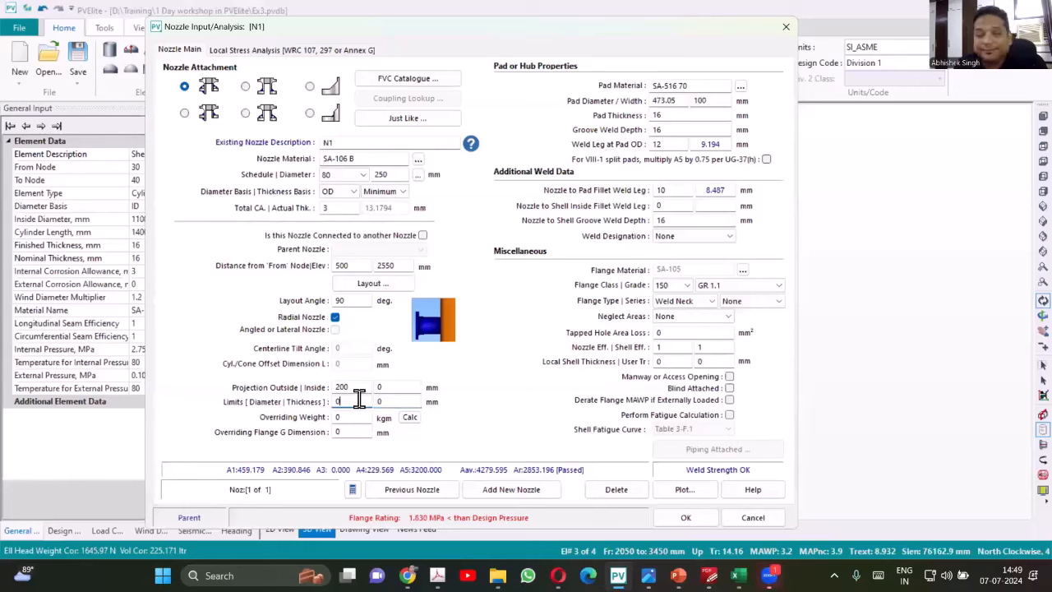
click(408, 416)
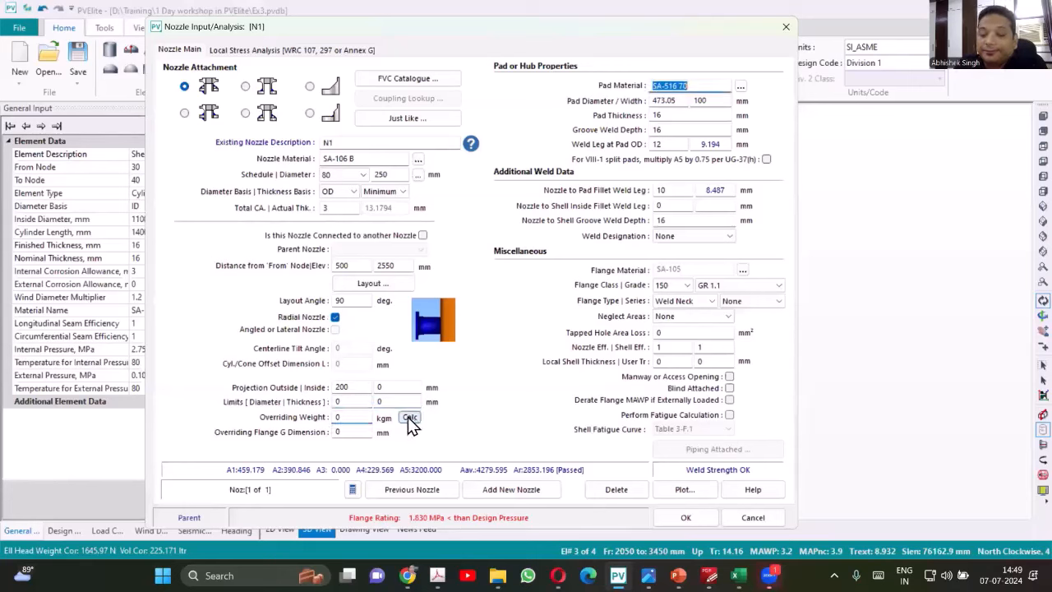
click(358, 418)
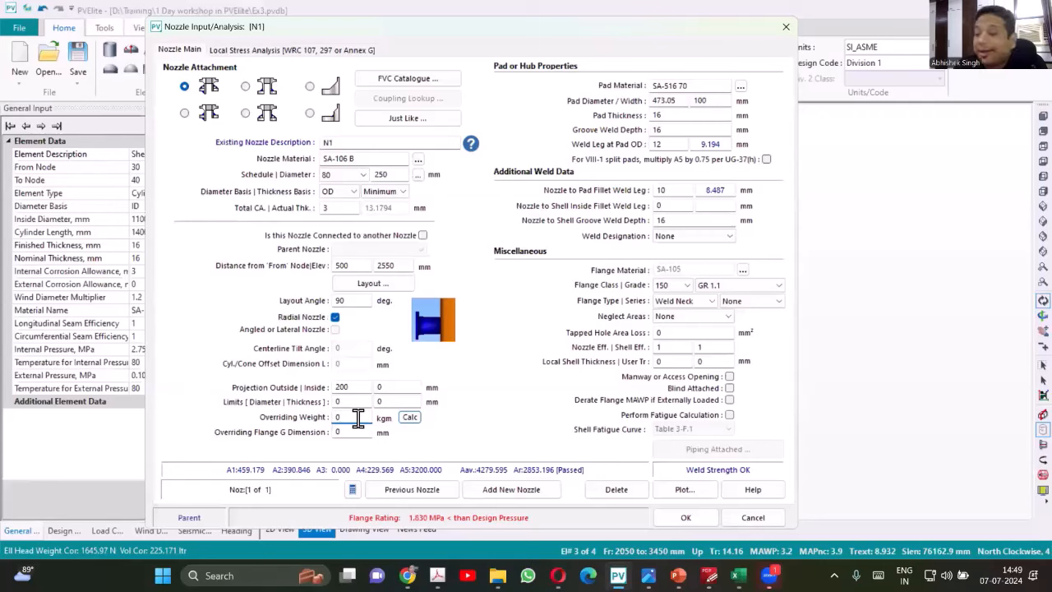
Close nozzle N1's input data and switch the nozzle database to Ansi Imperial in the detail list.
click(419, 175)
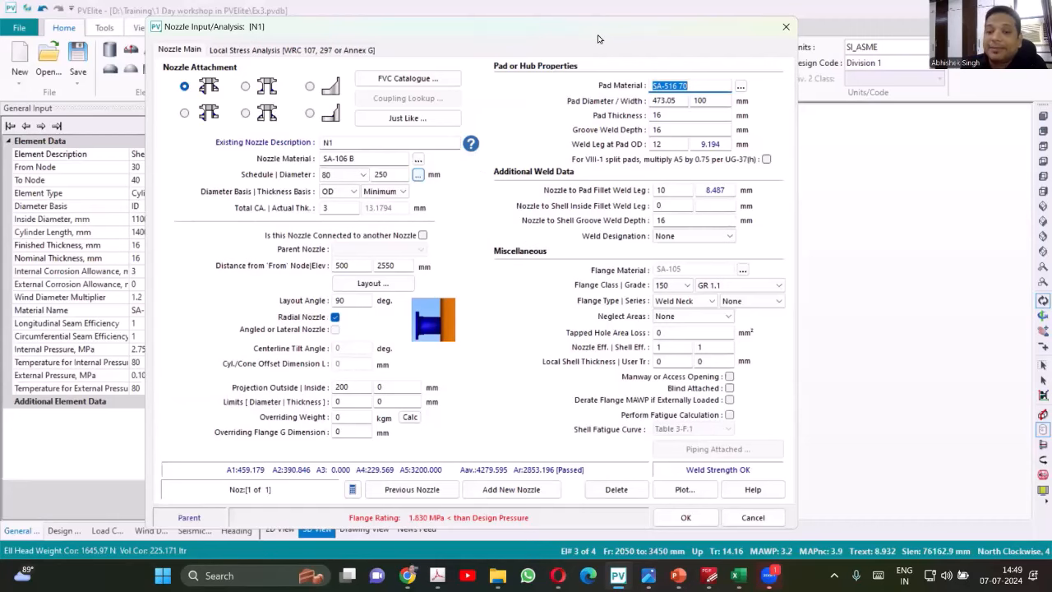
drag(600, 38, 522, 51)
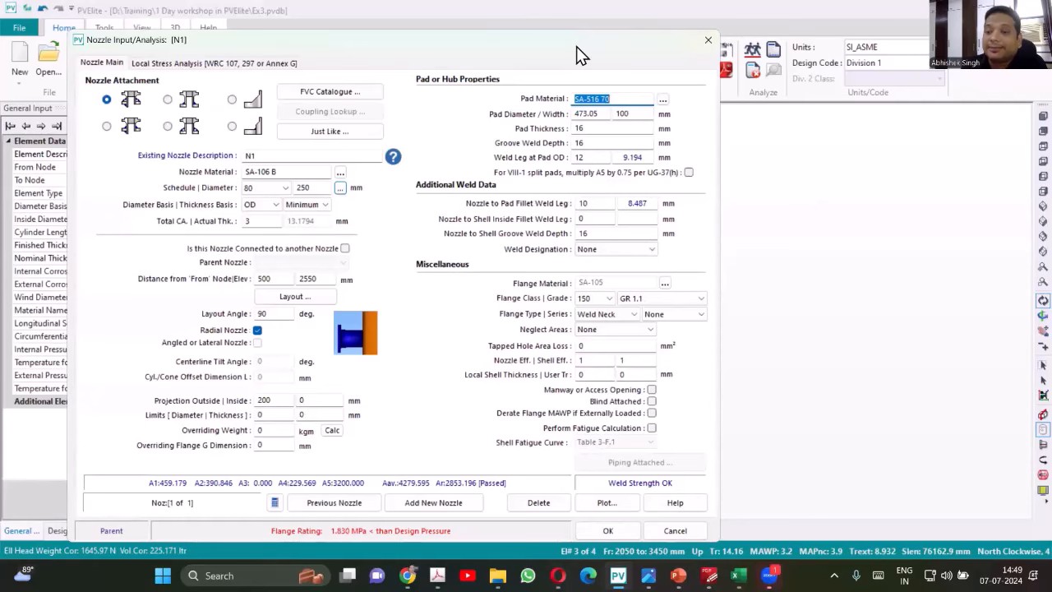
drag(576, 46, 604, 147)
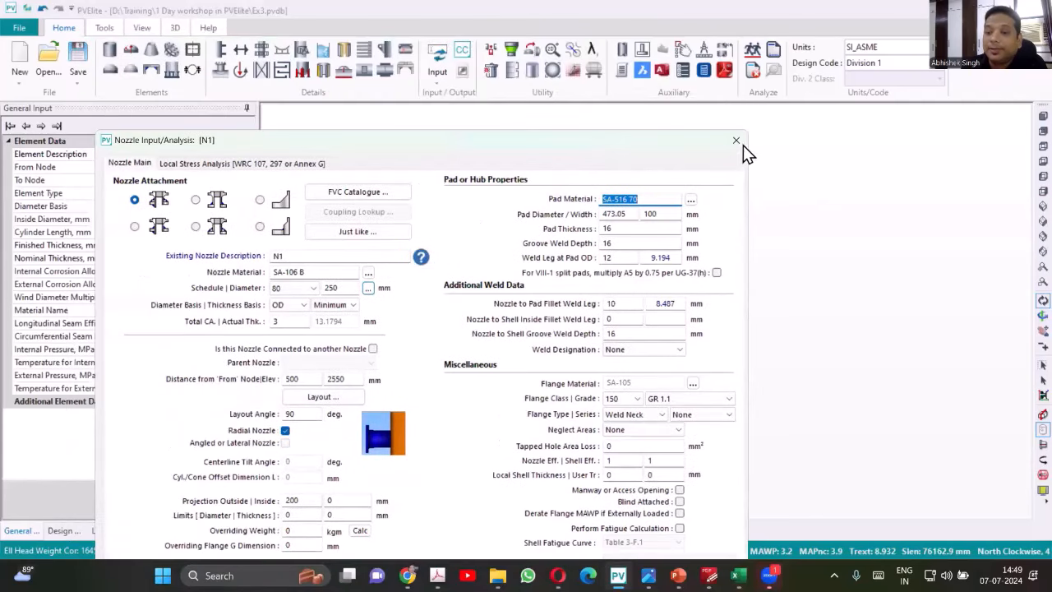
click(737, 141)
click(621, 72)
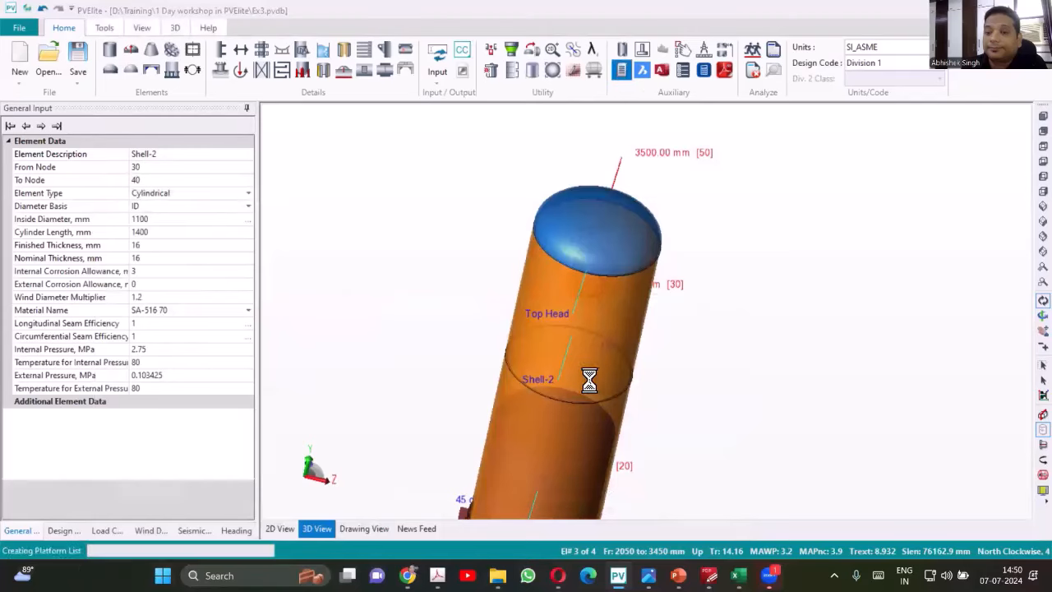
click(638, 349)
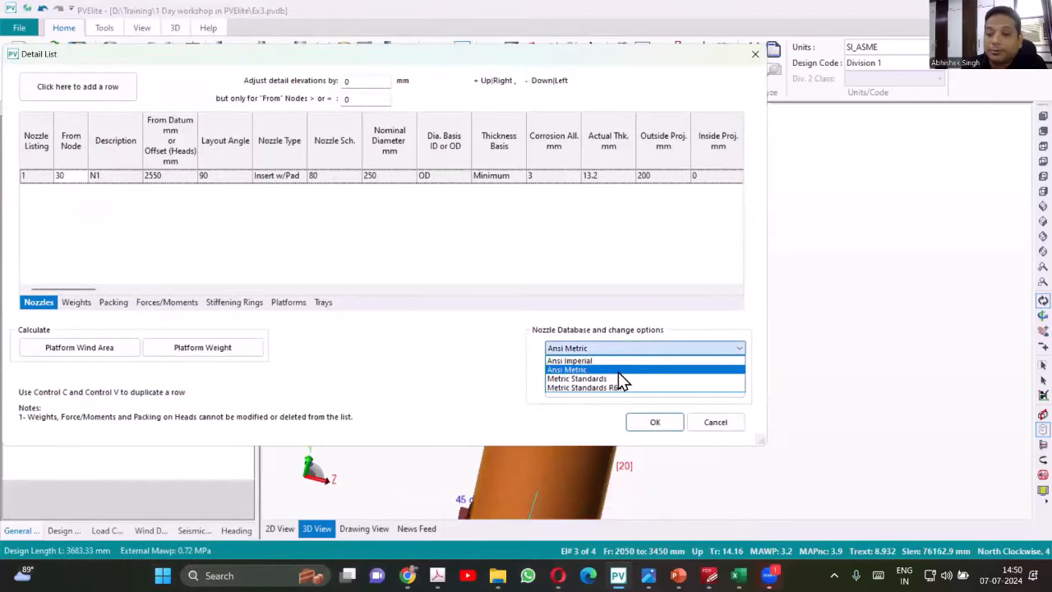
click(615, 361)
click(639, 422)
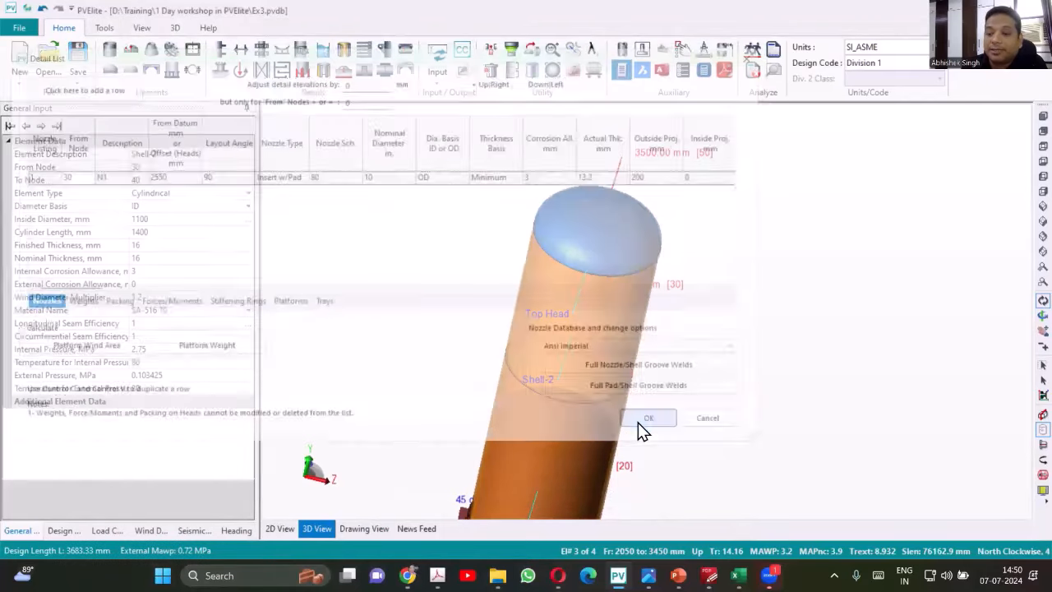
Reopen nozzle N1's input data from the 3D vessel model and calculate its overriding weight.
drag(566, 331, 742, 407)
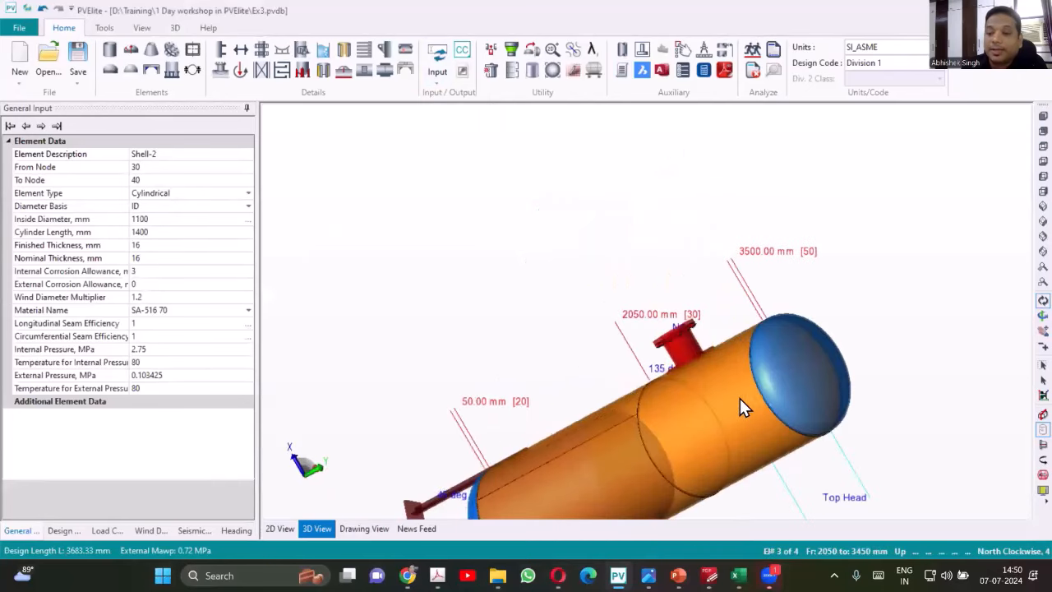
double_click(679, 344)
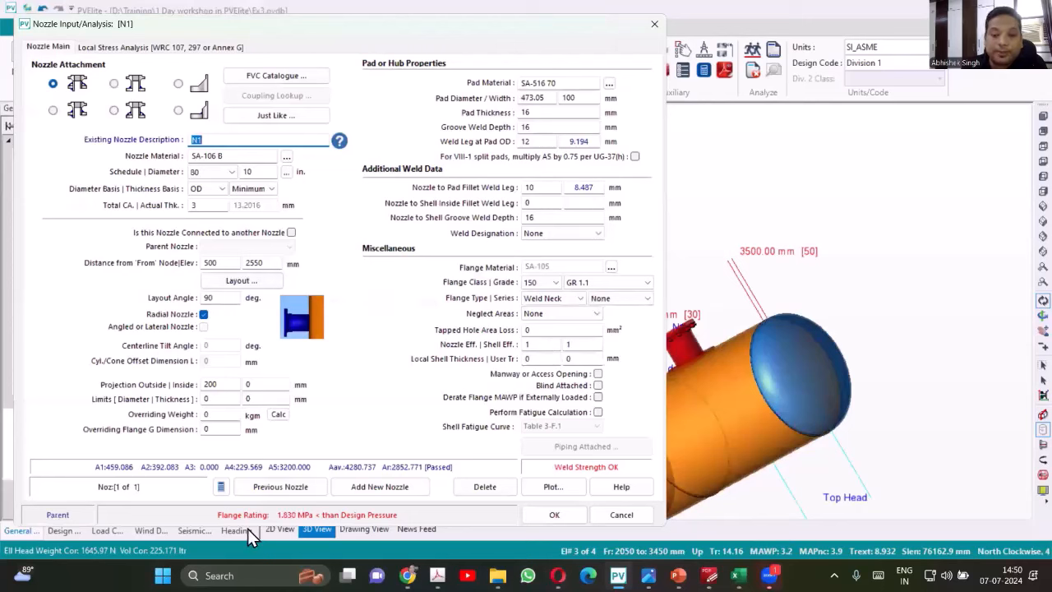
click(277, 415)
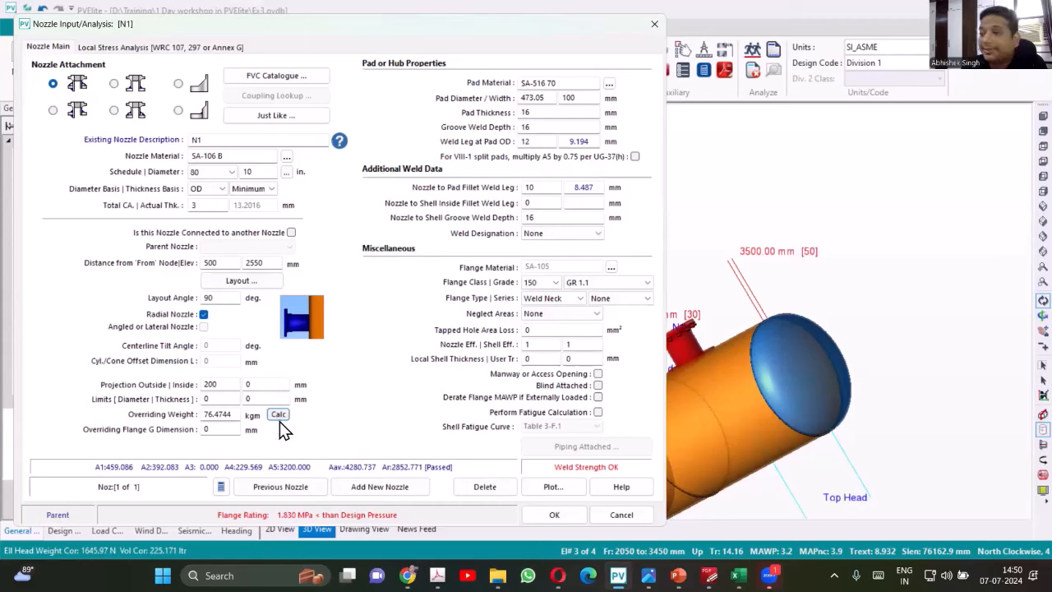
click(206, 414)
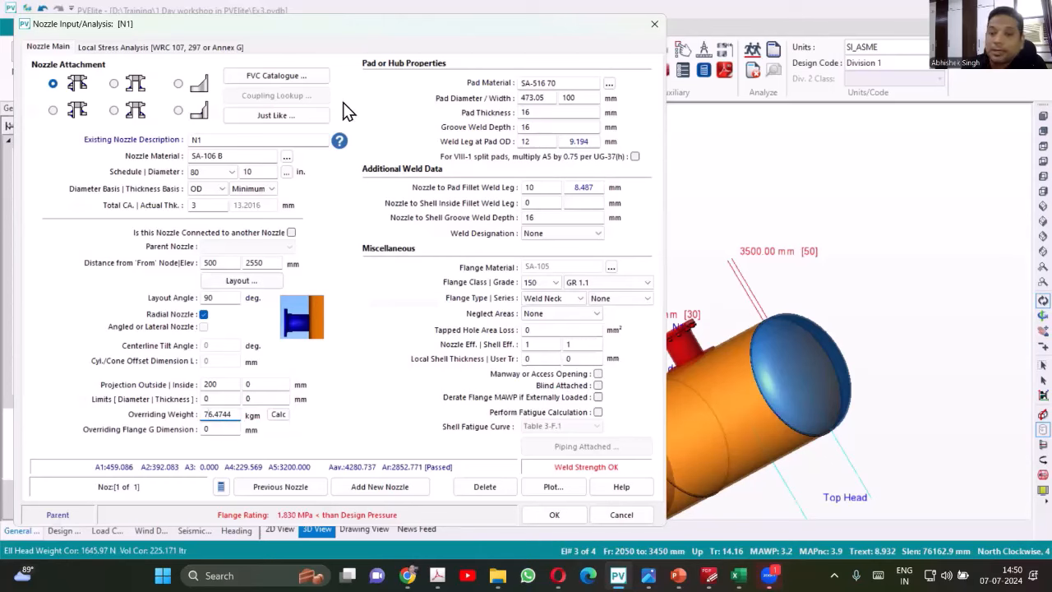
Try a pad diameter of 500 mm for nozzle N1.
click(568, 83)
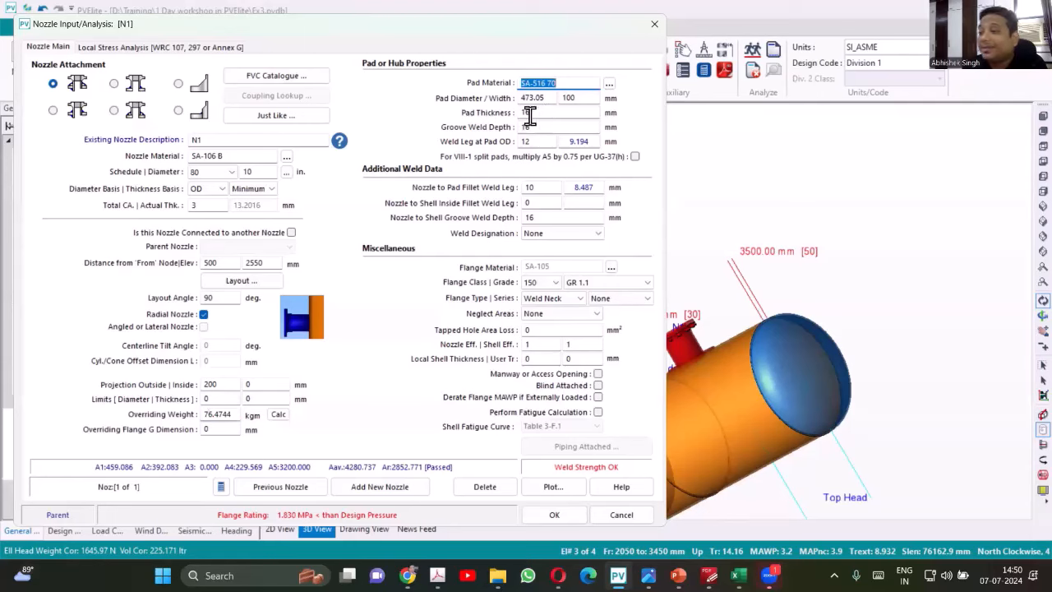
click(545, 93)
click(545, 94)
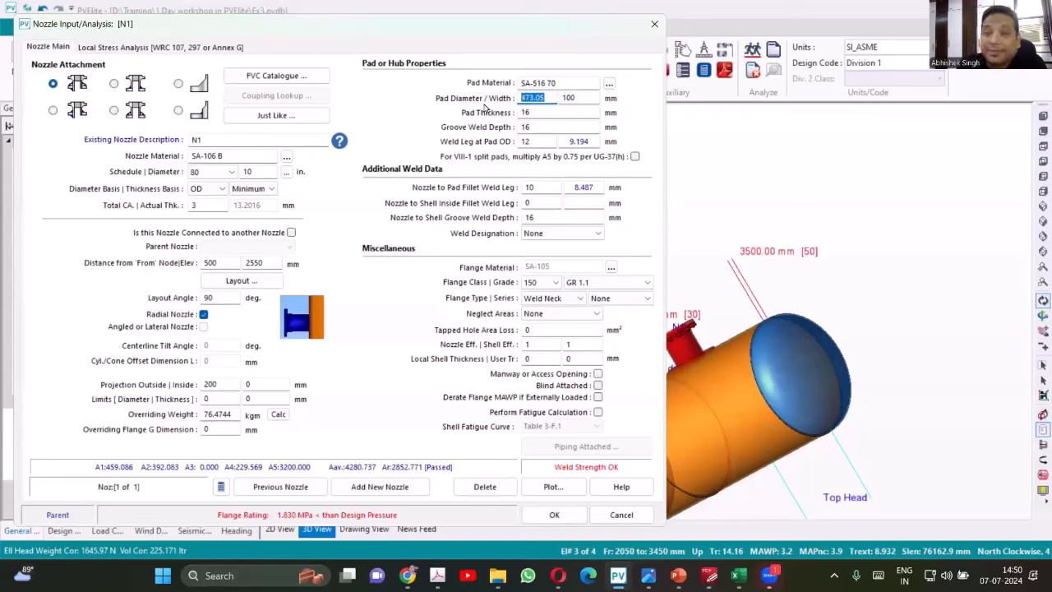
text(5)
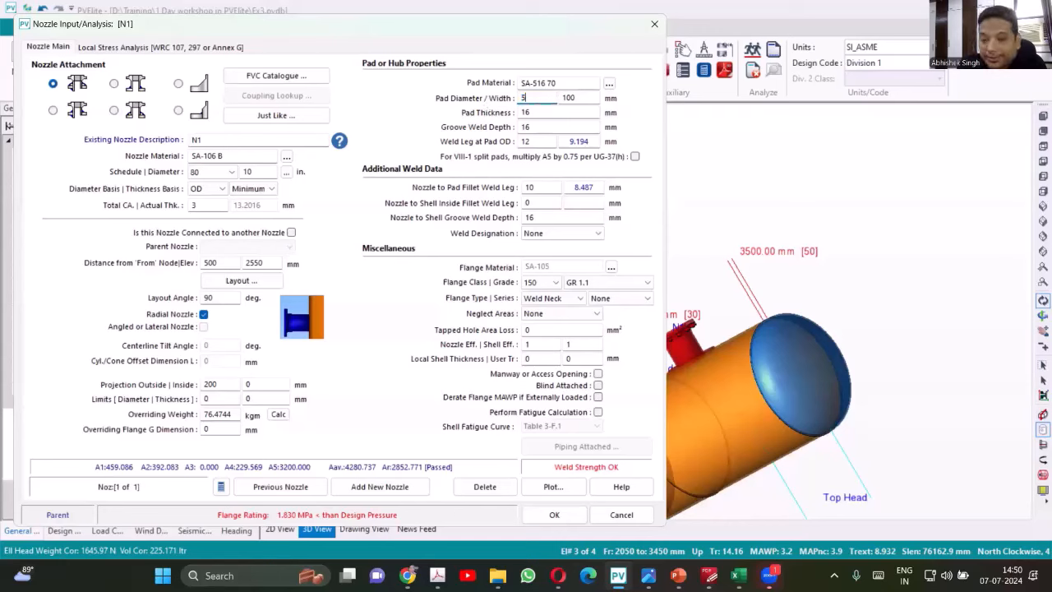
text(00)
key(Tab)
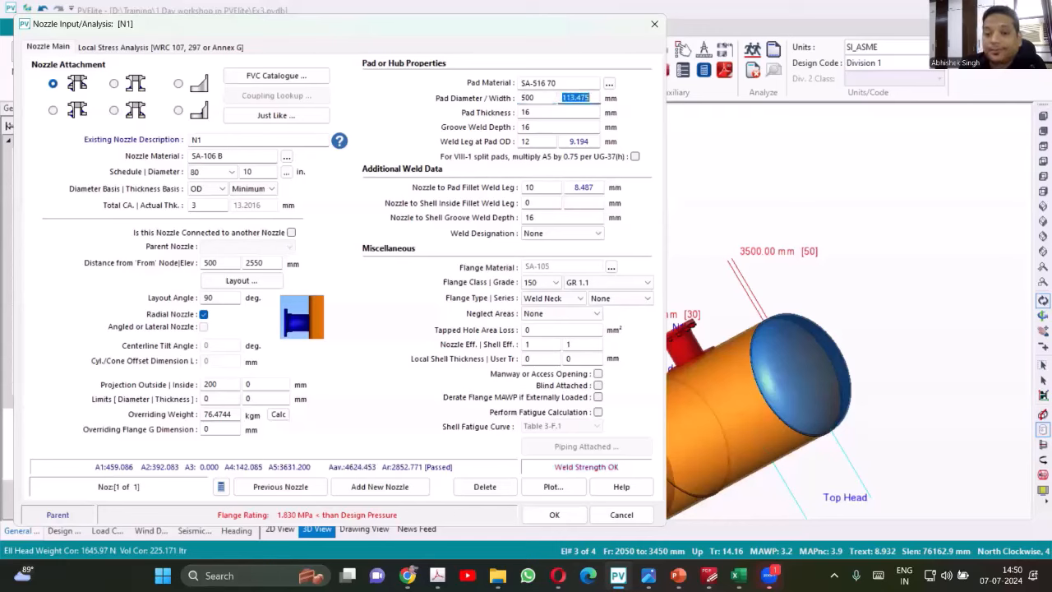
key(Tab)
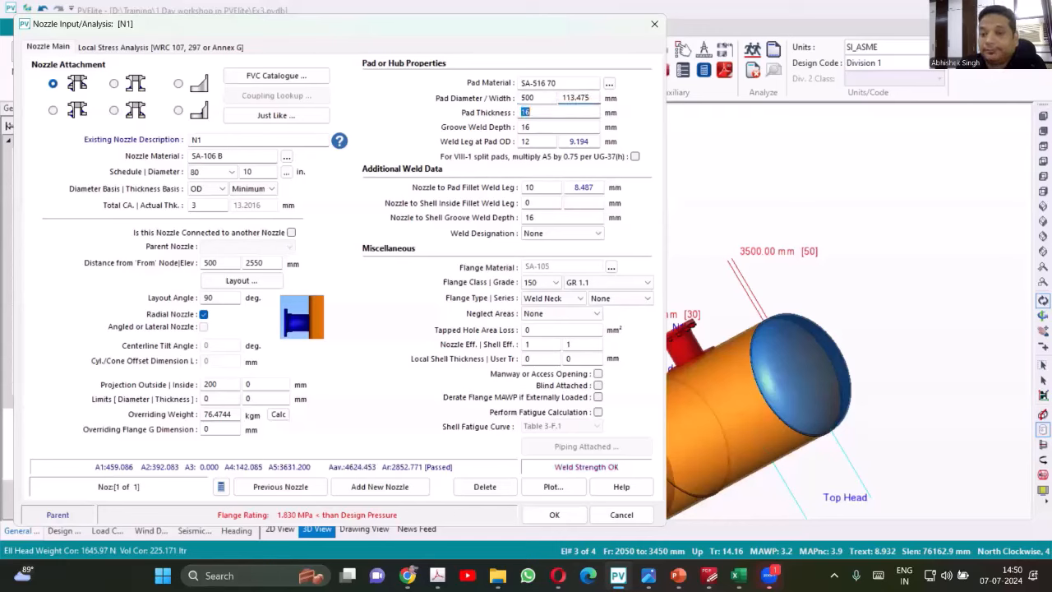
Try smaller pad diameters of 300 mm and 400 mm for nozzle N1.
double_click(536, 98)
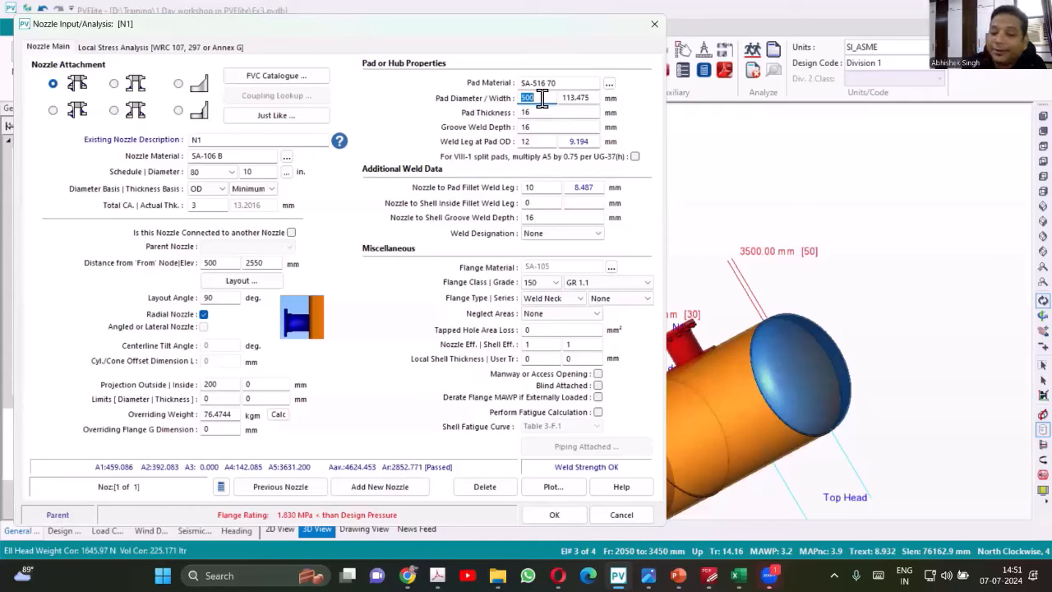
text(300)
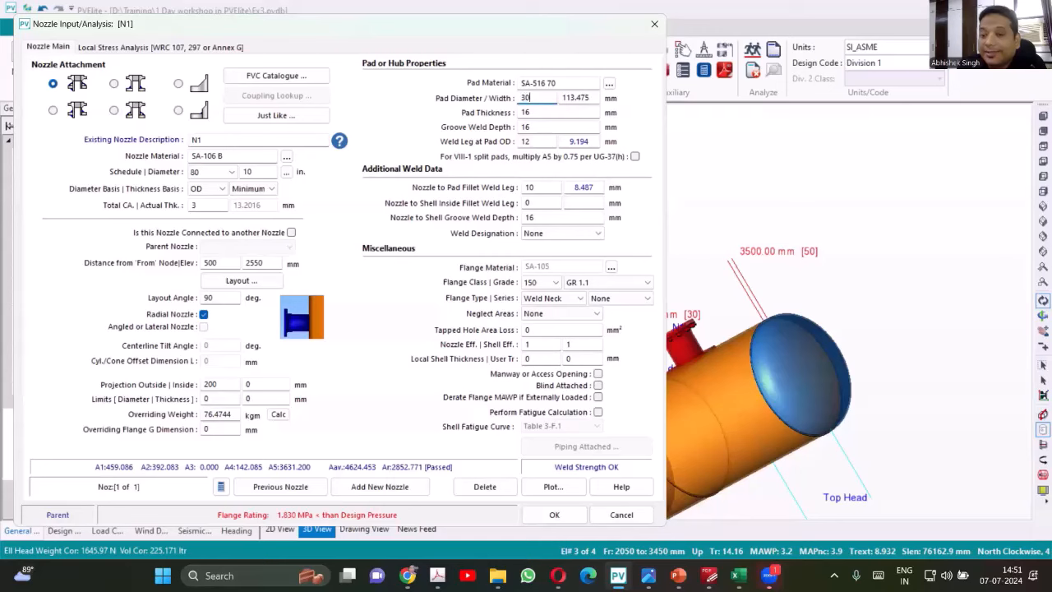
key(Tab)
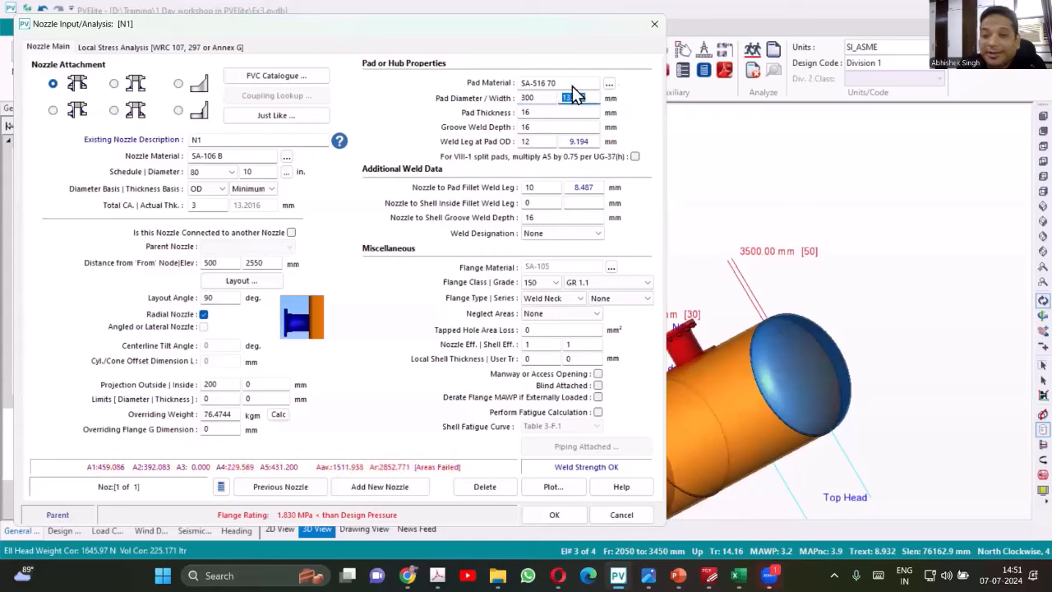
double_click(532, 97)
text(400)
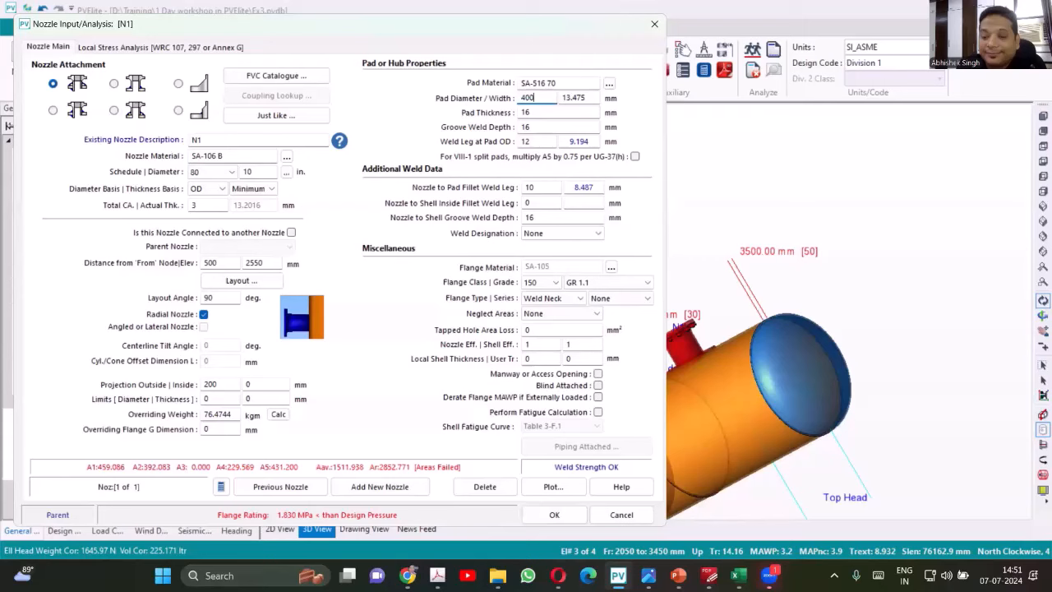
key(Tab)
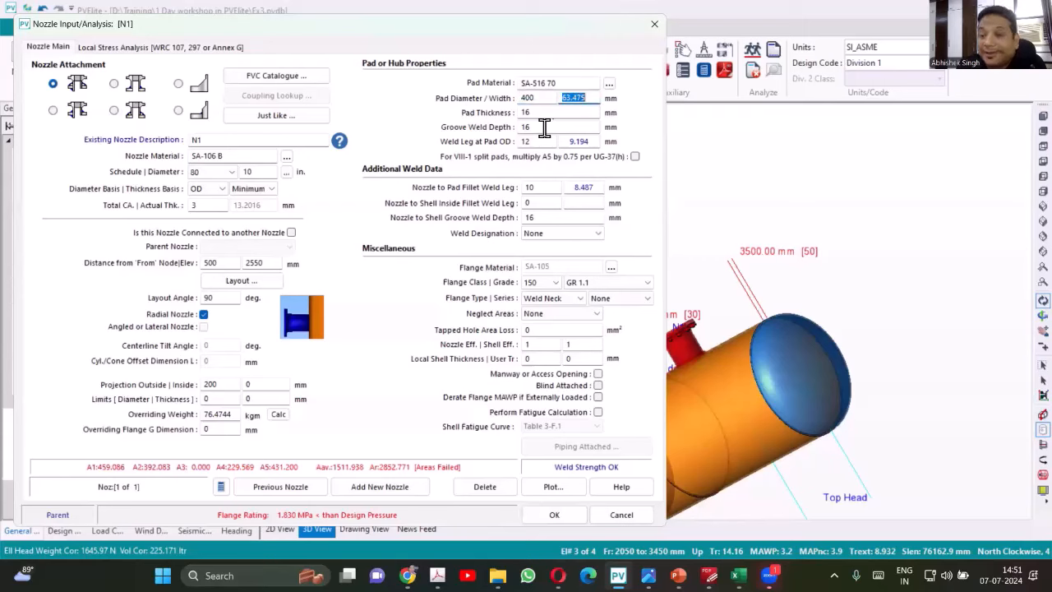
Try a pad diameter of 450 mm for nozzle N1.
click(538, 99)
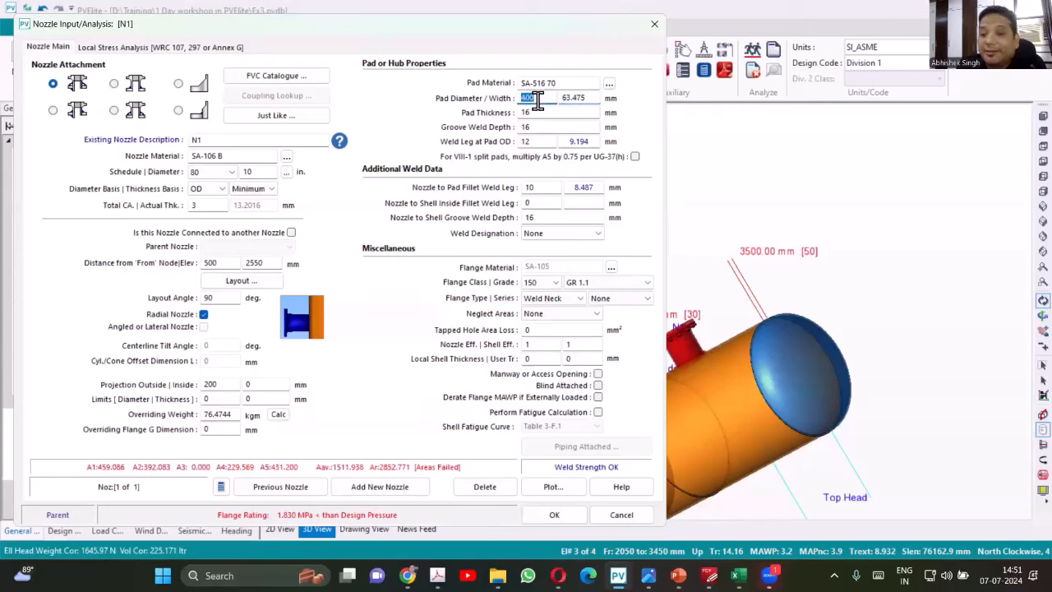
double_click(538, 98)
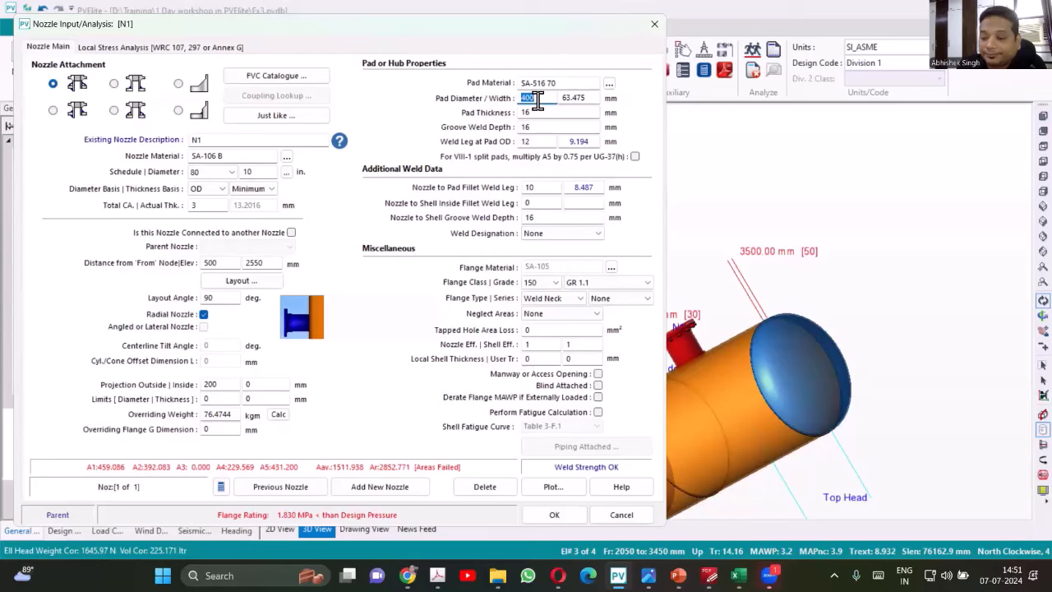
text(450)
key(Tab)
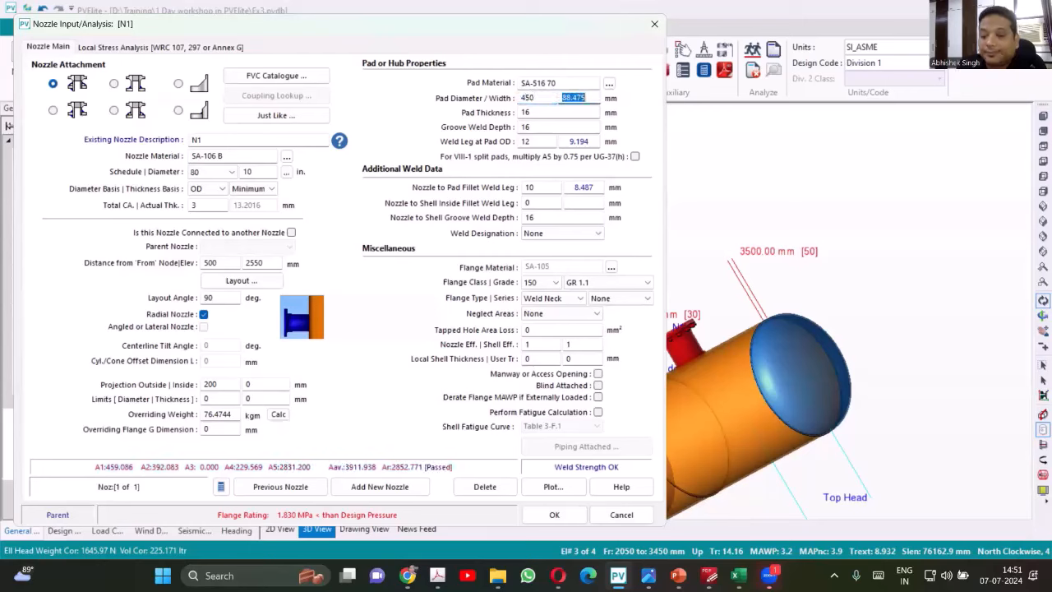
key(Tab)
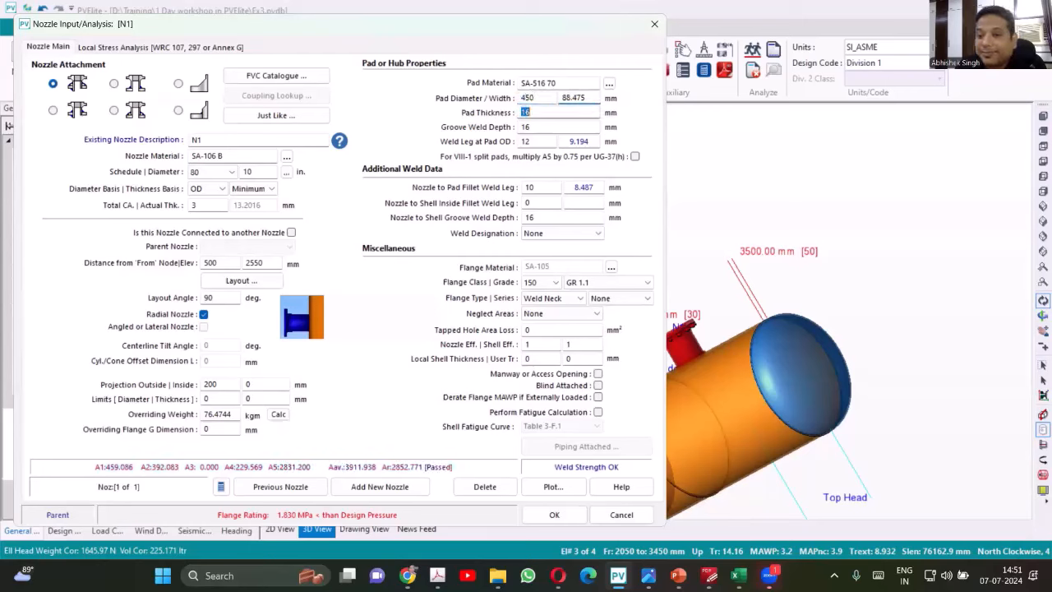
Set nozzle N1's pad width to 100 mm and keep the pad diameter derived from it.
double_click(589, 96)
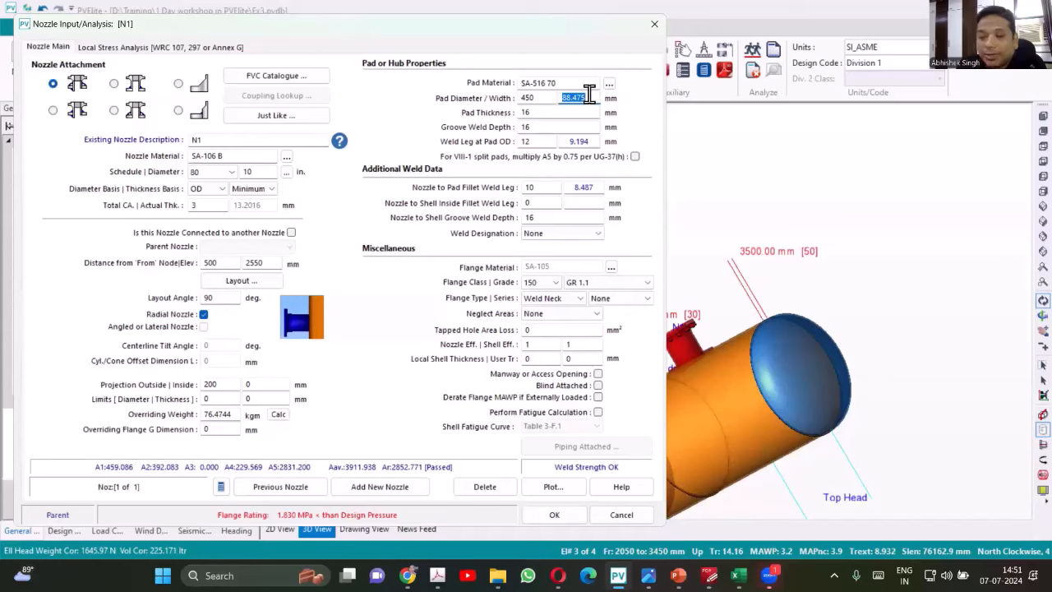
text(100)
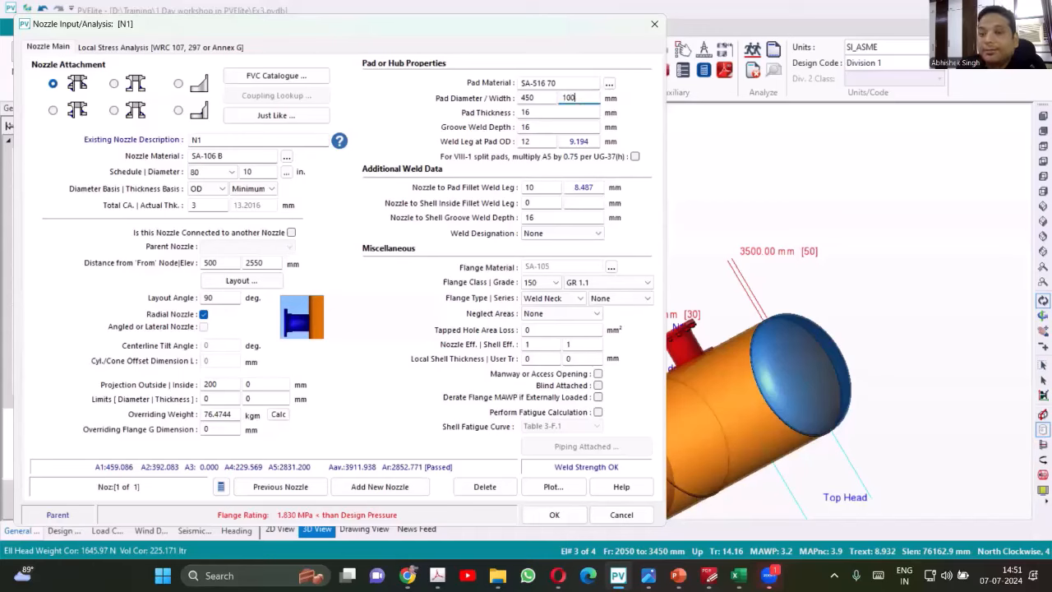
key(Tab)
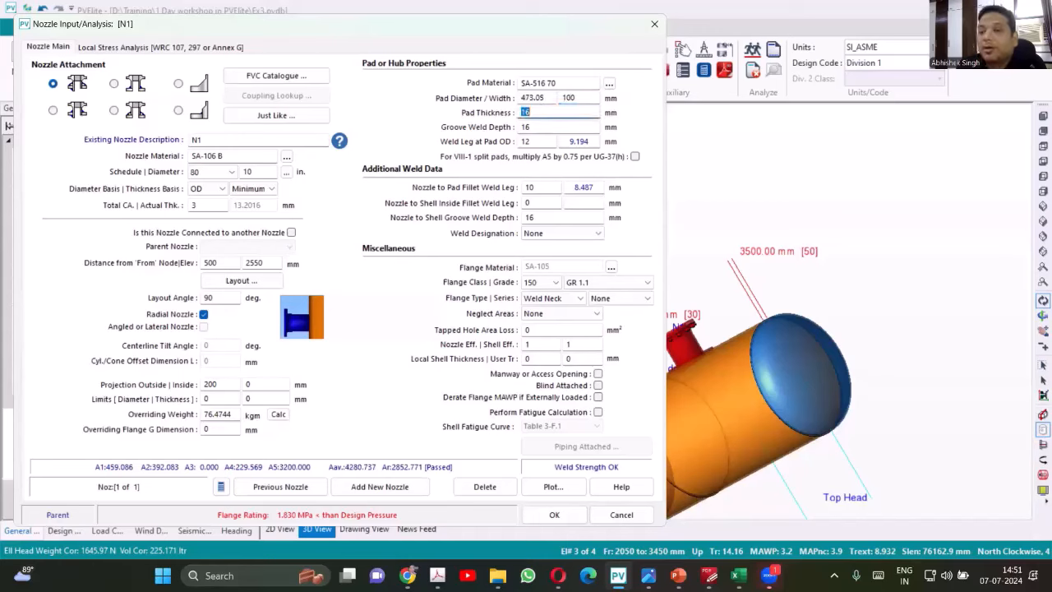
click(549, 97)
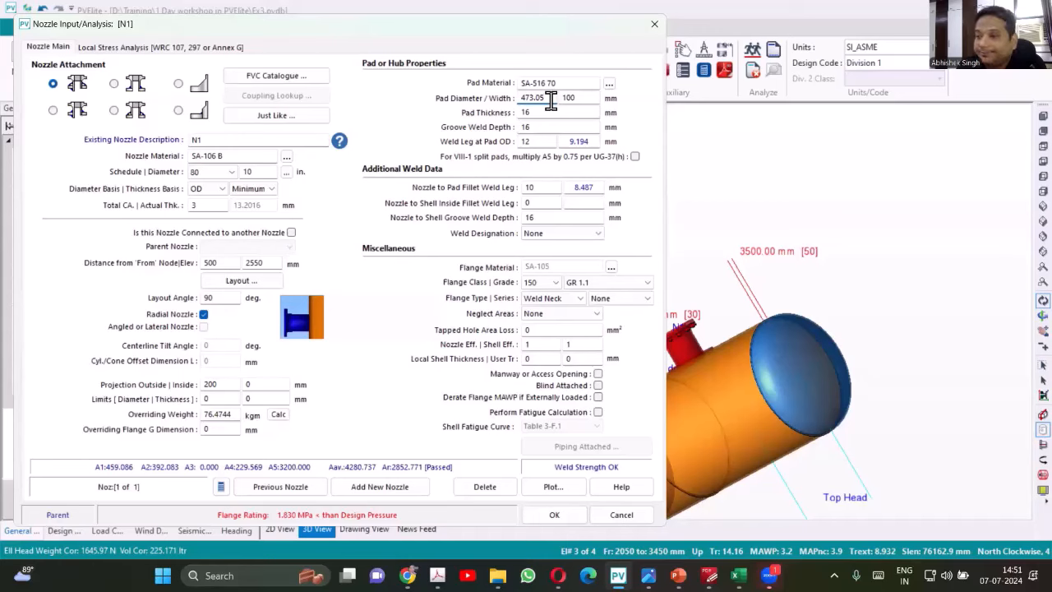
key(Tab)
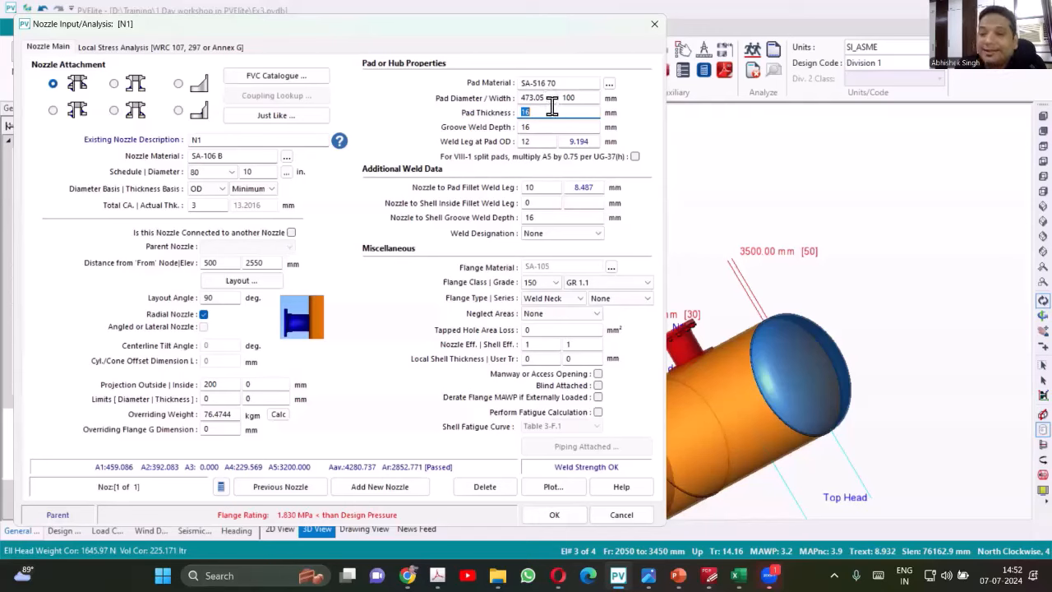
Review nozzle N1's pad thickness, groove weld depths, fillet weld legs and weld designation.
click(545, 113)
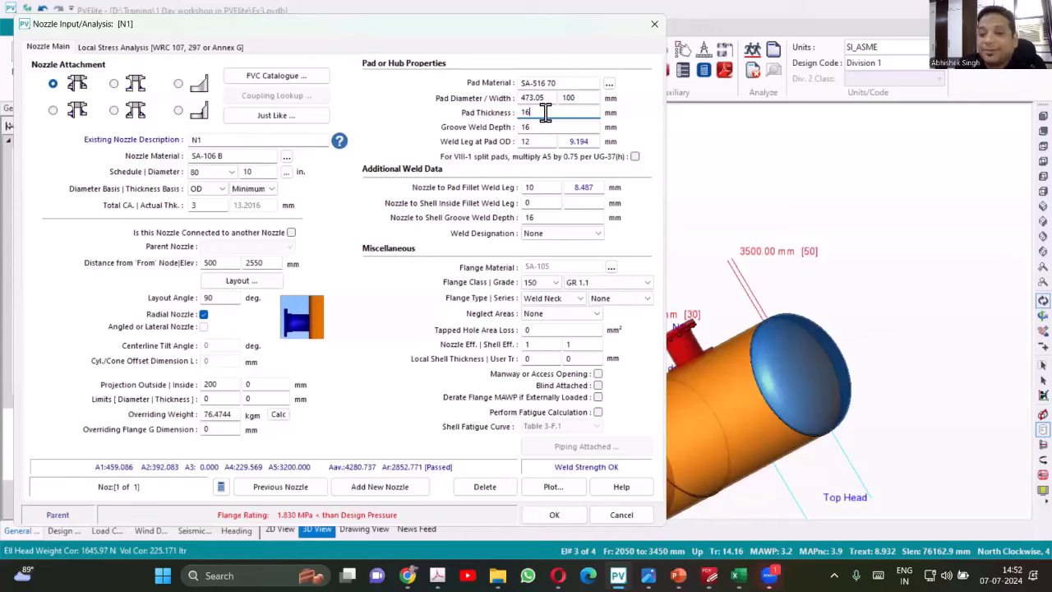
key(Tab)
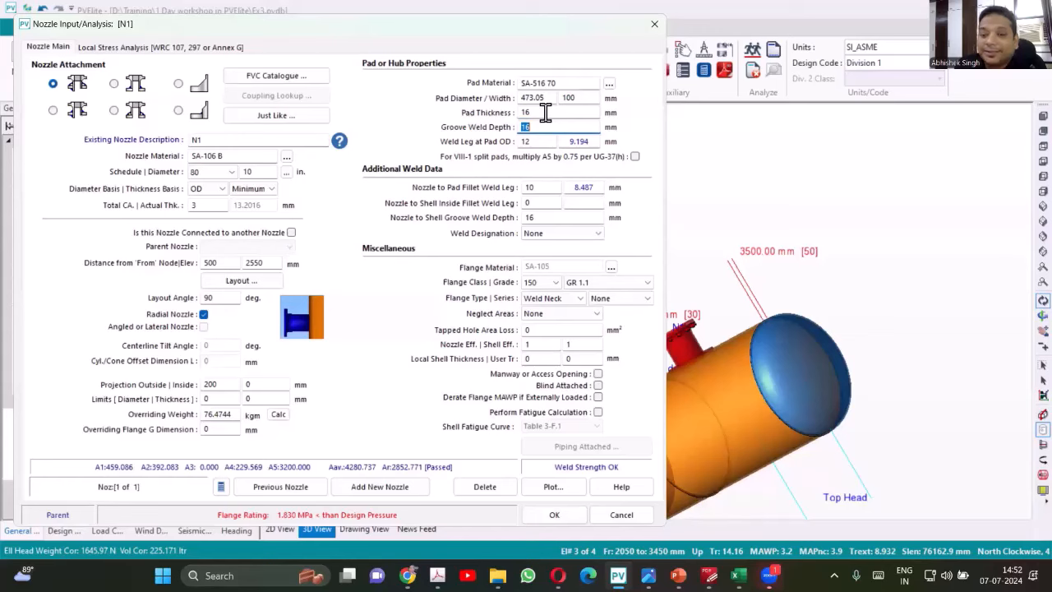
key(Tab)
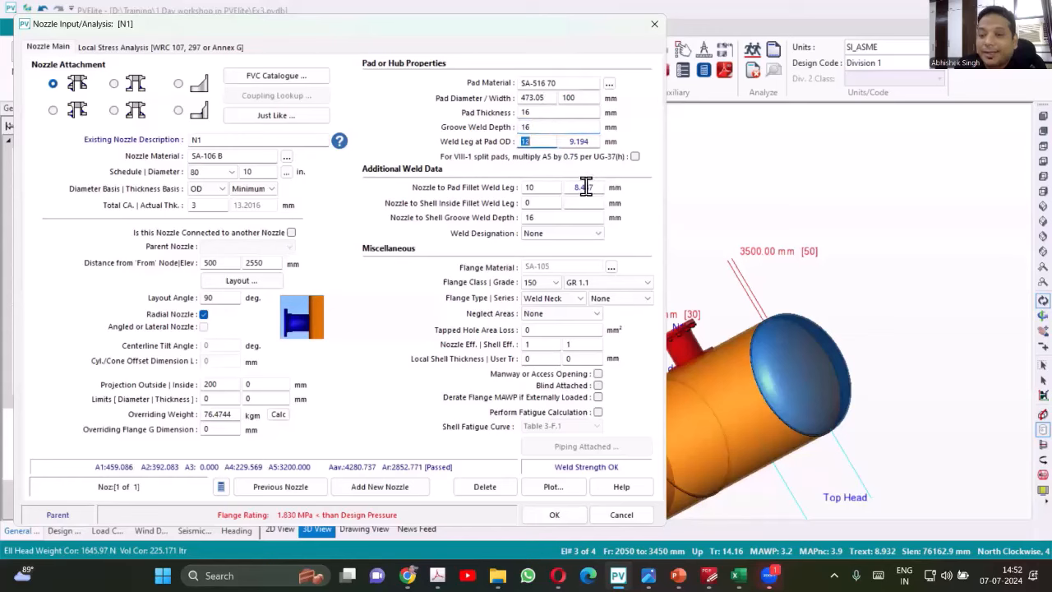
key(Tab)
key(Tab)
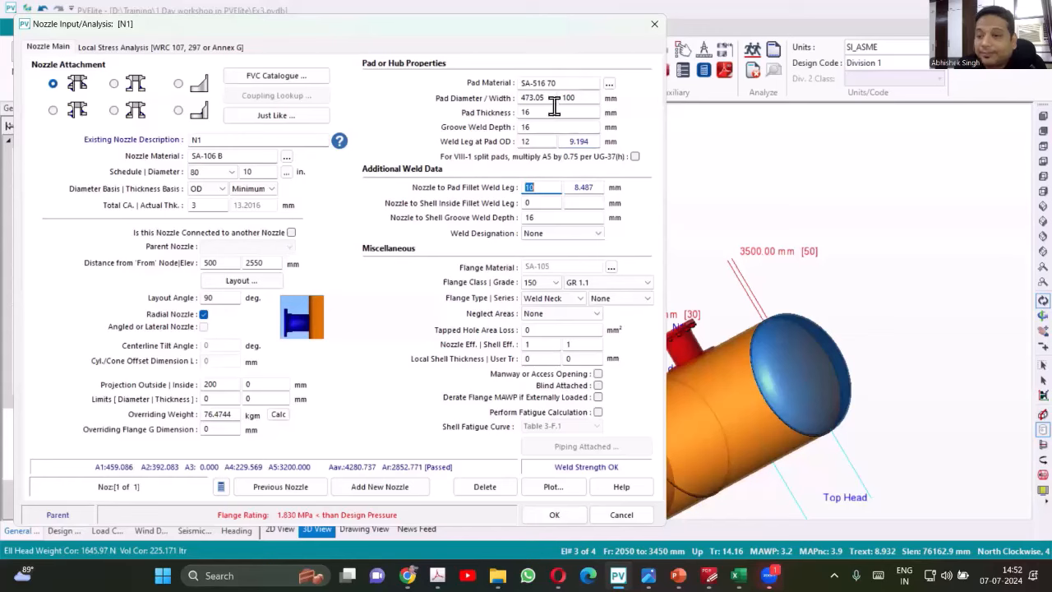
click(569, 143)
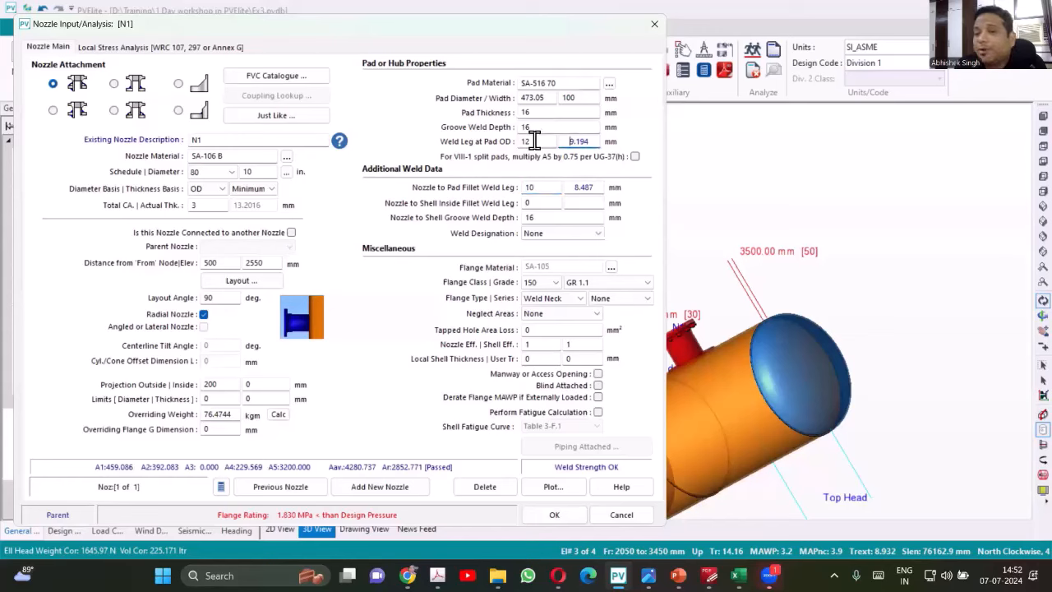
key(Tab)
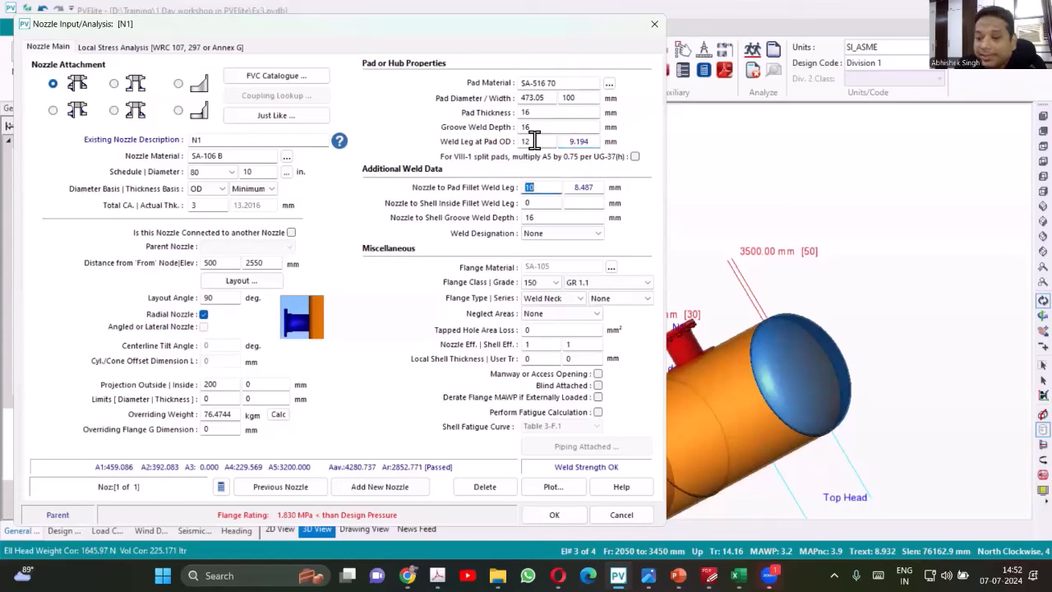
key(Tab)
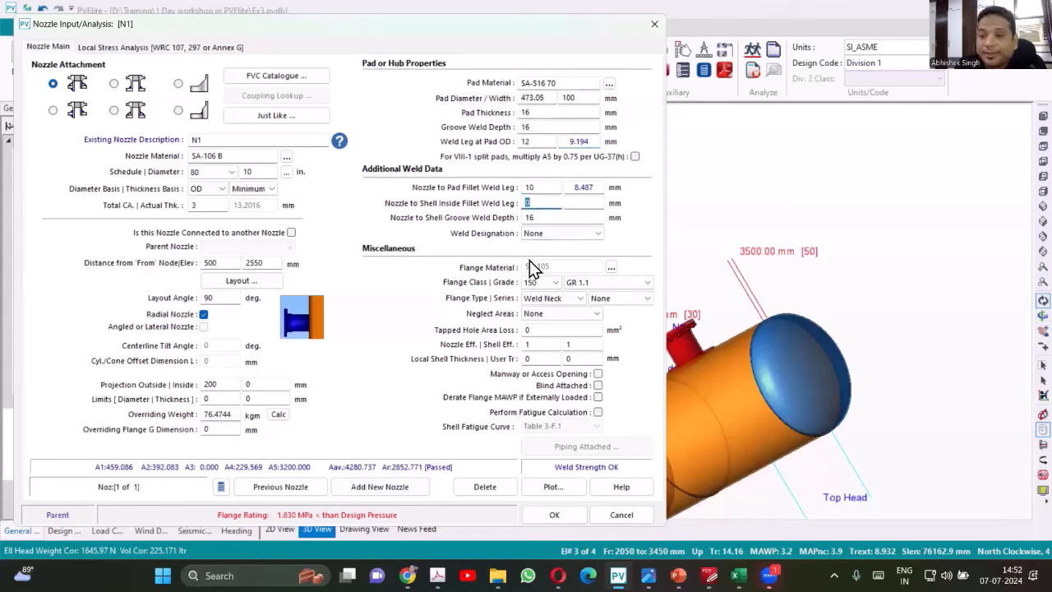
key(Tab)
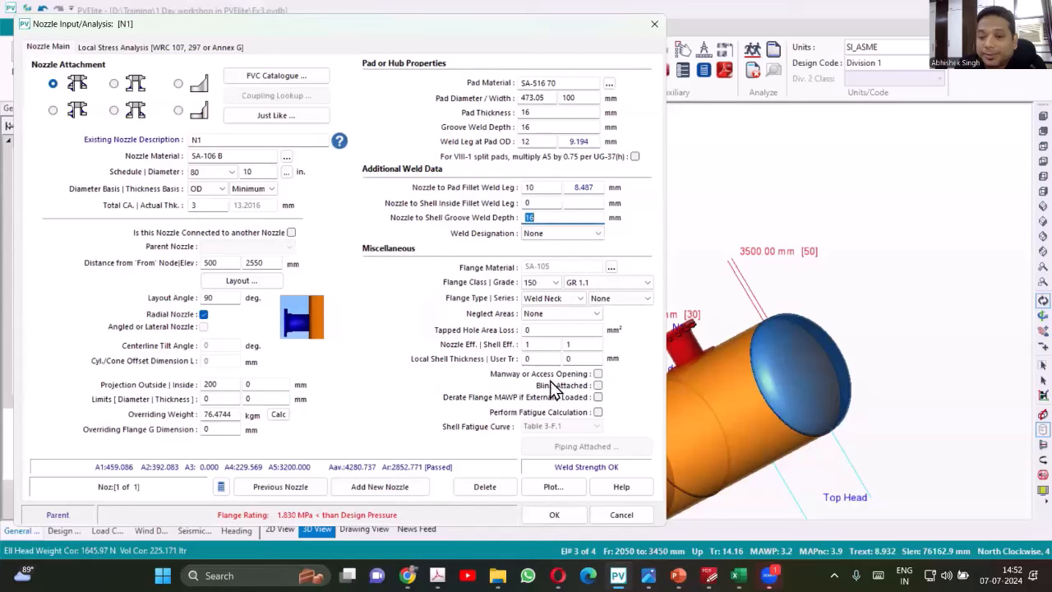
key(Tab)
key(Tab)
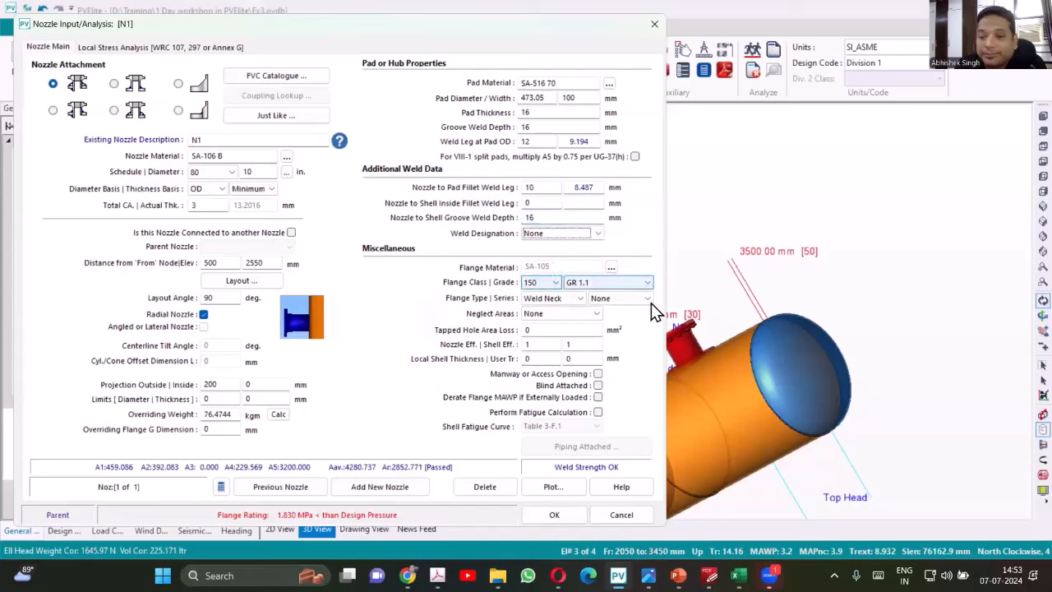
key(Tab)
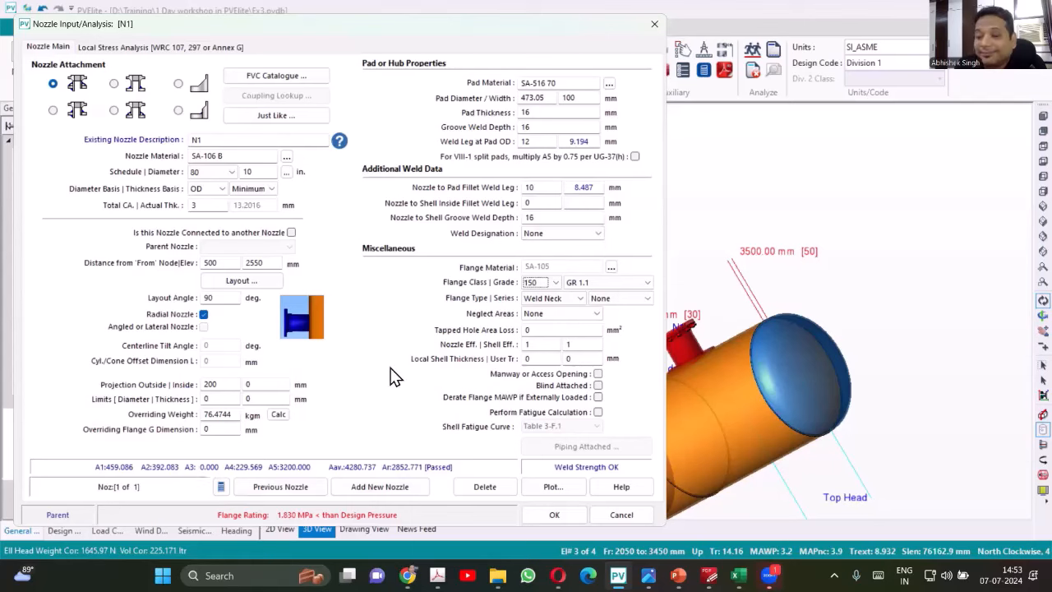
Set nozzle N1's flange class to 300 and keep the flange type as Weld Neck.
click(556, 285)
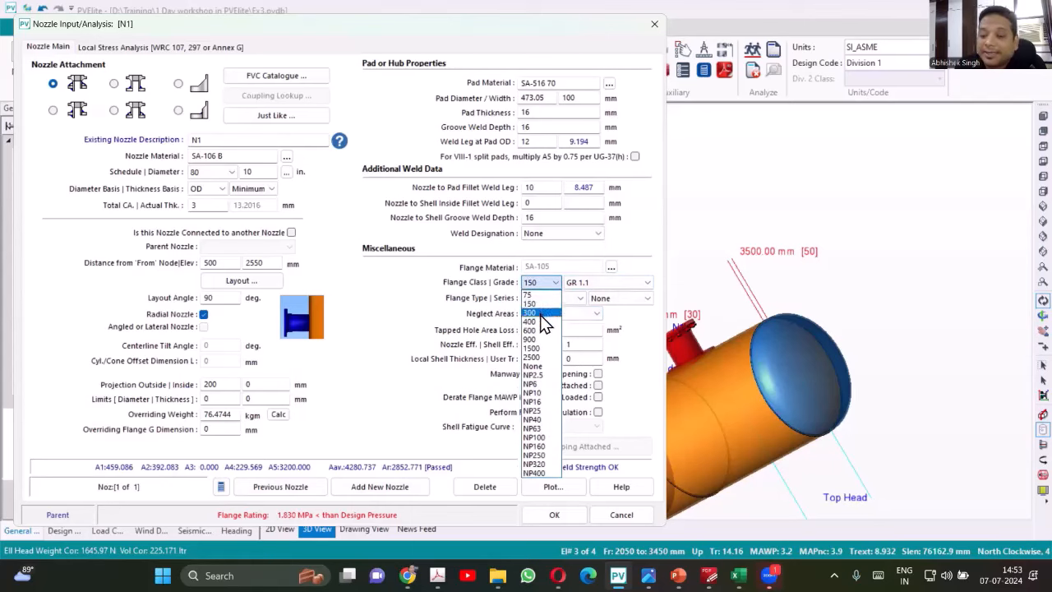
click(540, 315)
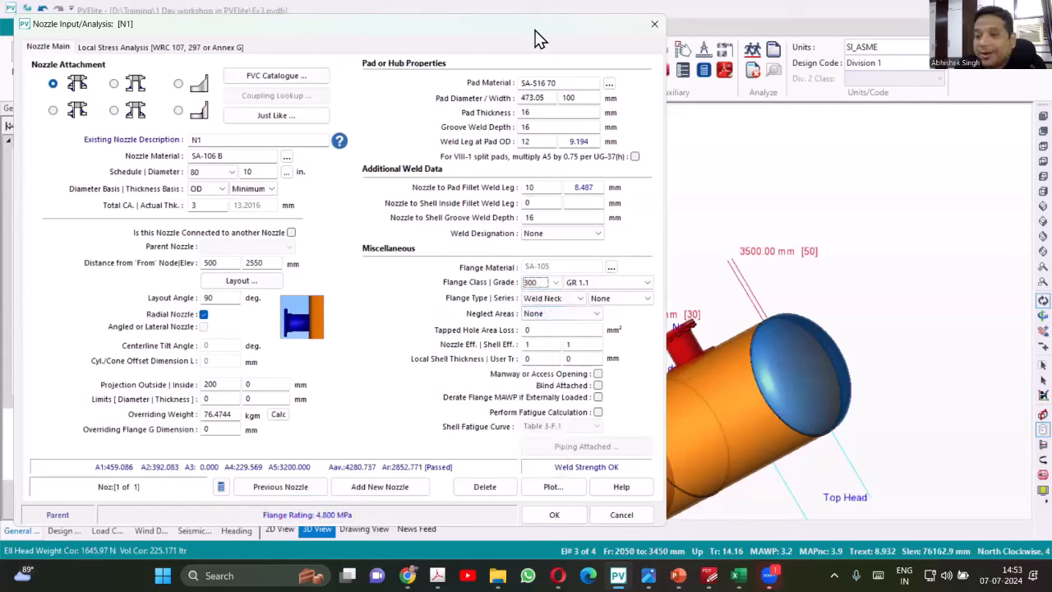
click(582, 300)
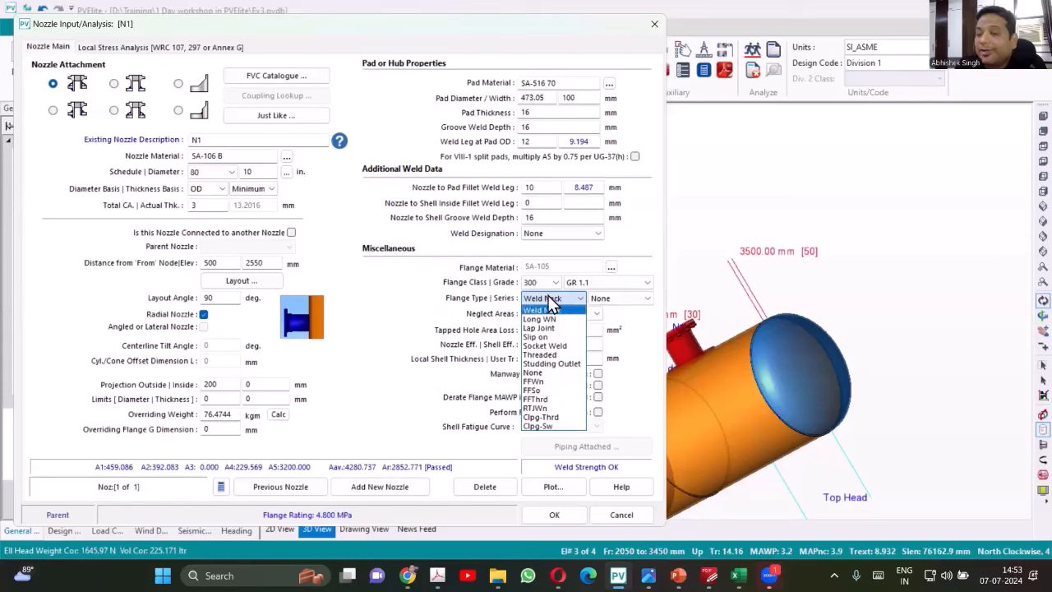
click(549, 302)
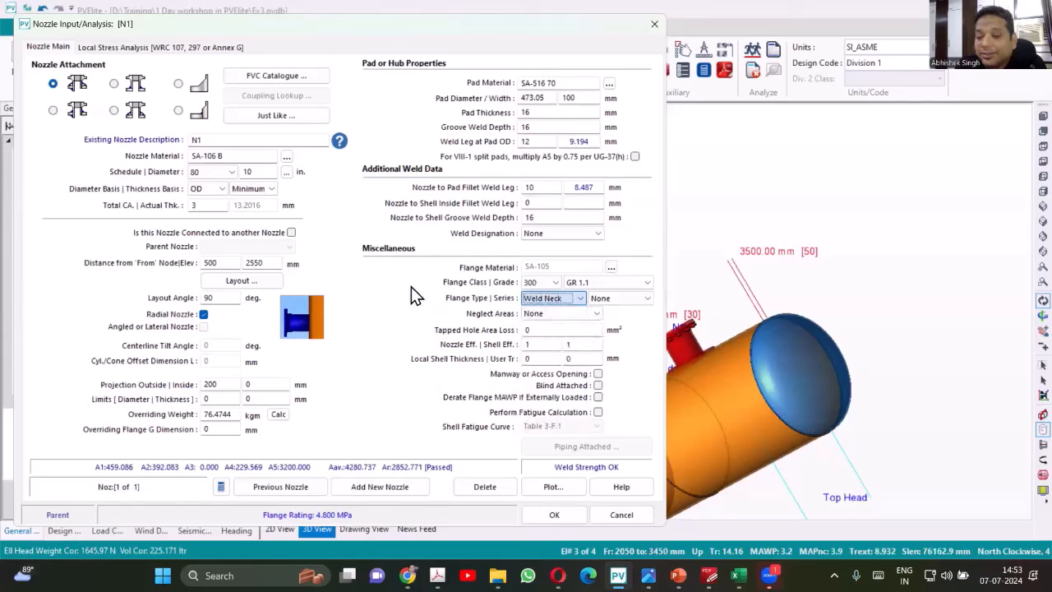
Check nozzle N1's flange grade and flange material choices without changing them, and accept the nozzle input.
click(646, 284)
click(615, 269)
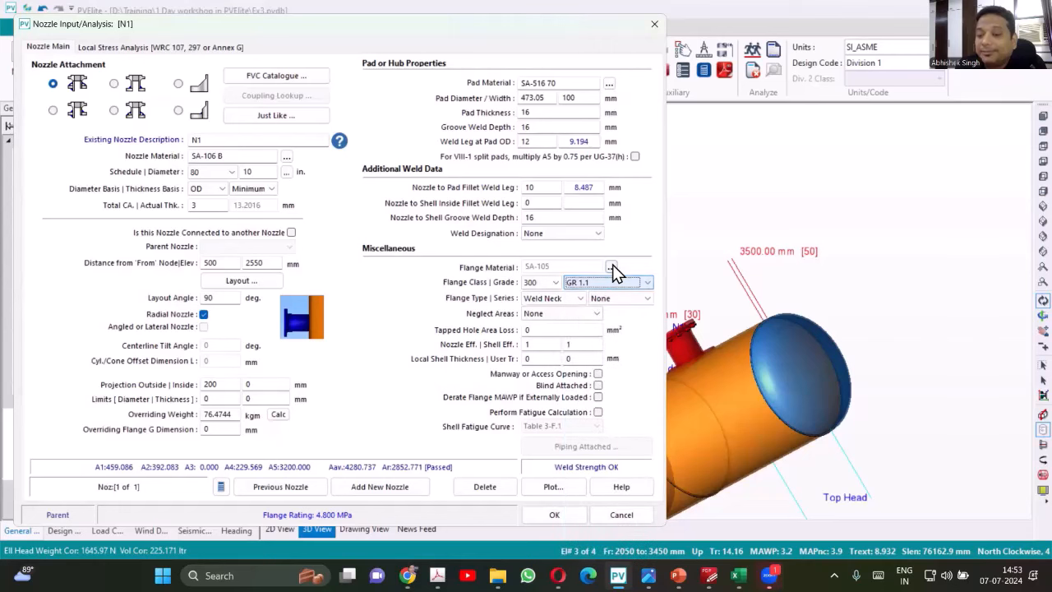
click(612, 268)
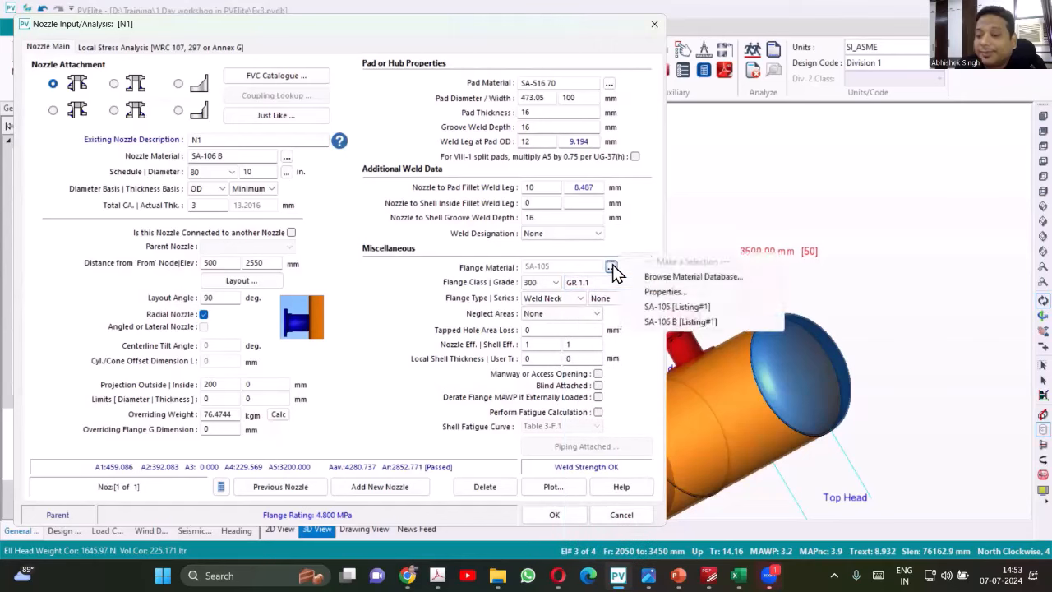
click(345, 315)
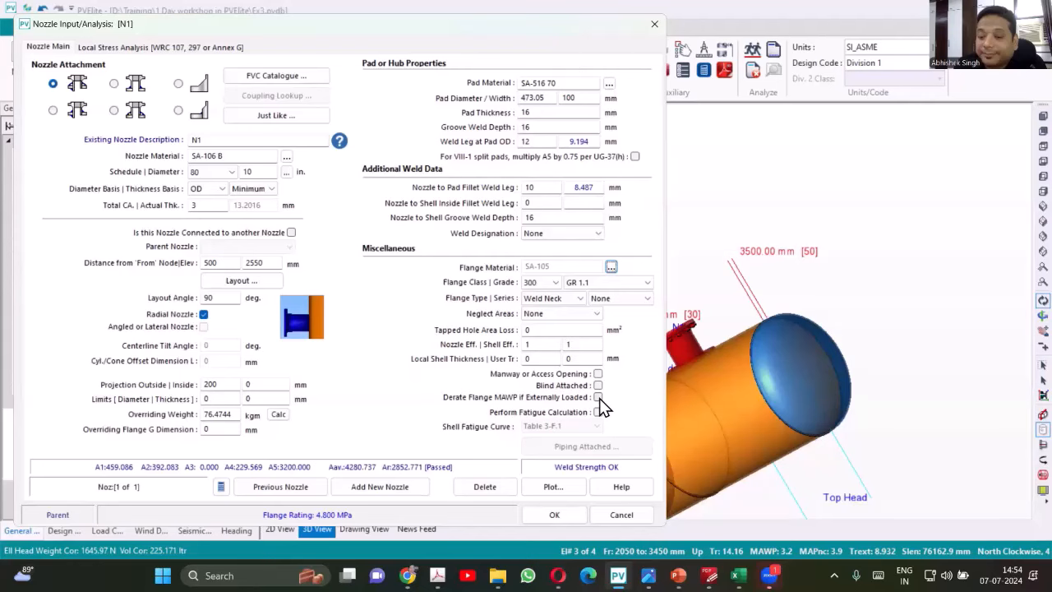
click(552, 516)
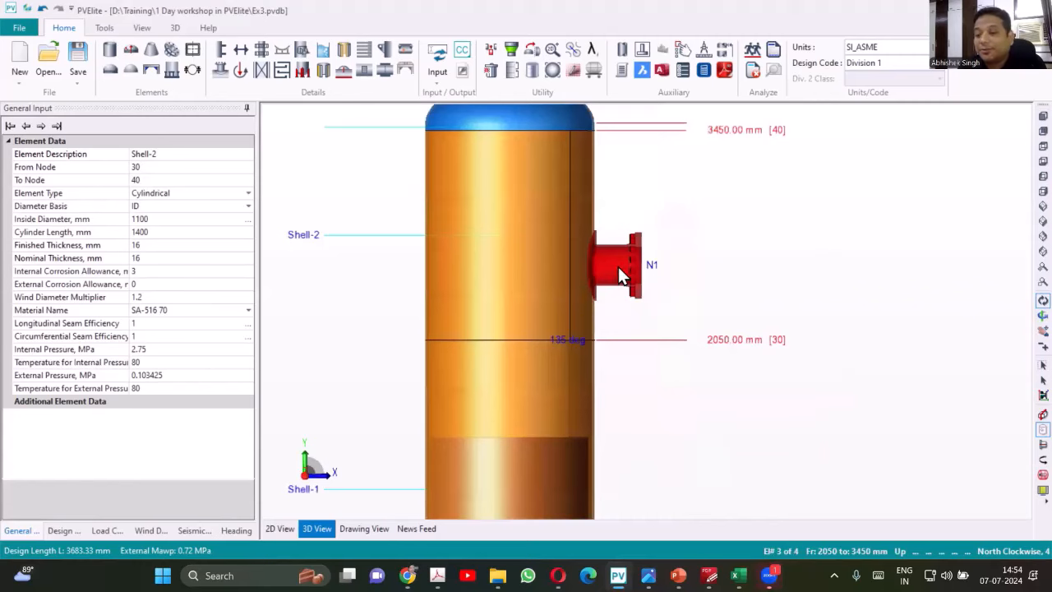
Reopen nozzle N1 from the 3D model and set its local stress calculation method to WRC 297.
double_click(630, 267)
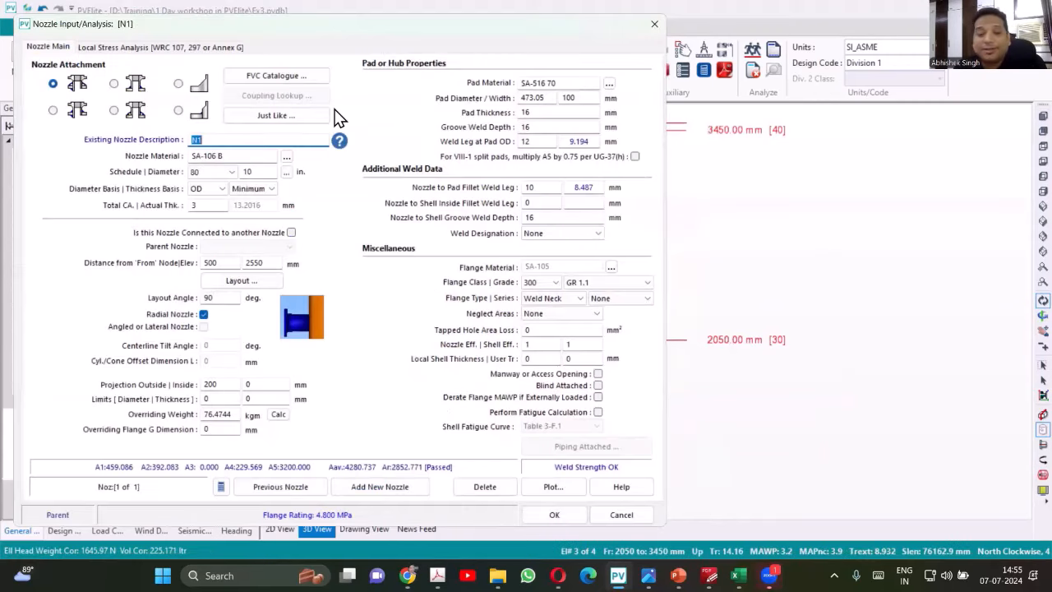
click(221, 49)
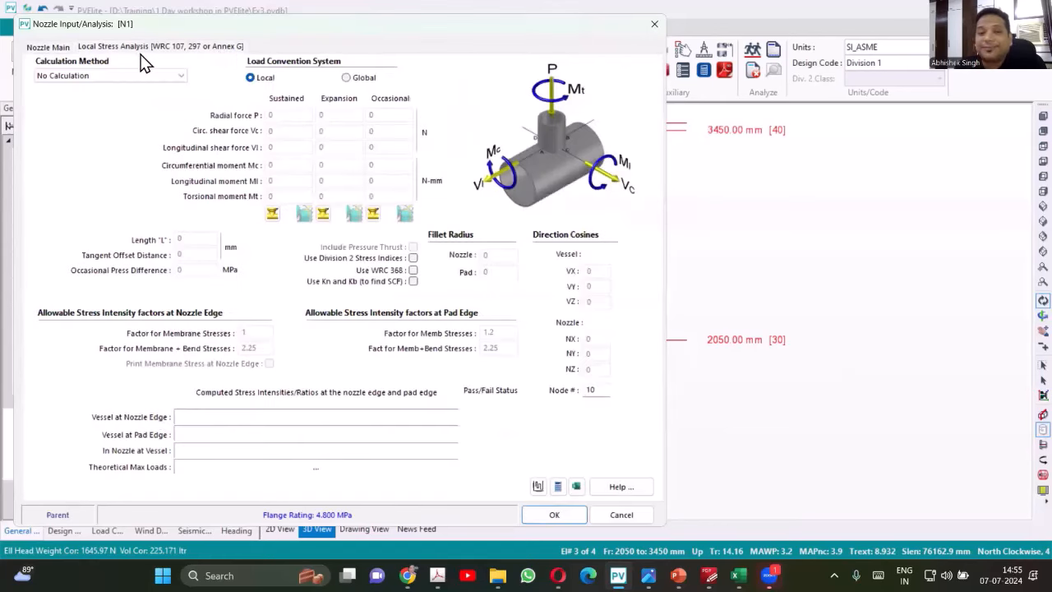
click(51, 48)
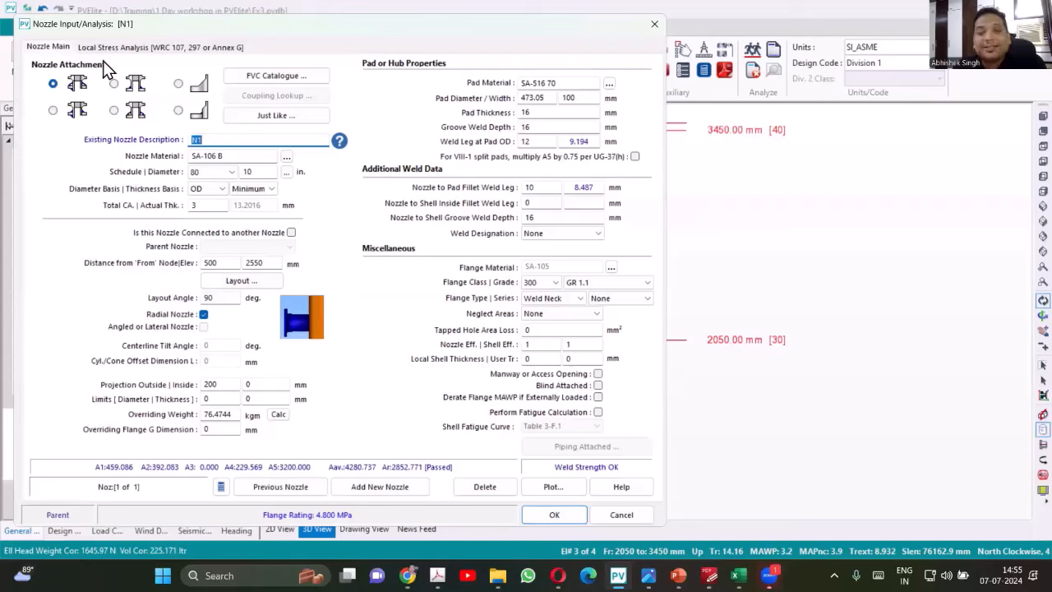
click(197, 50)
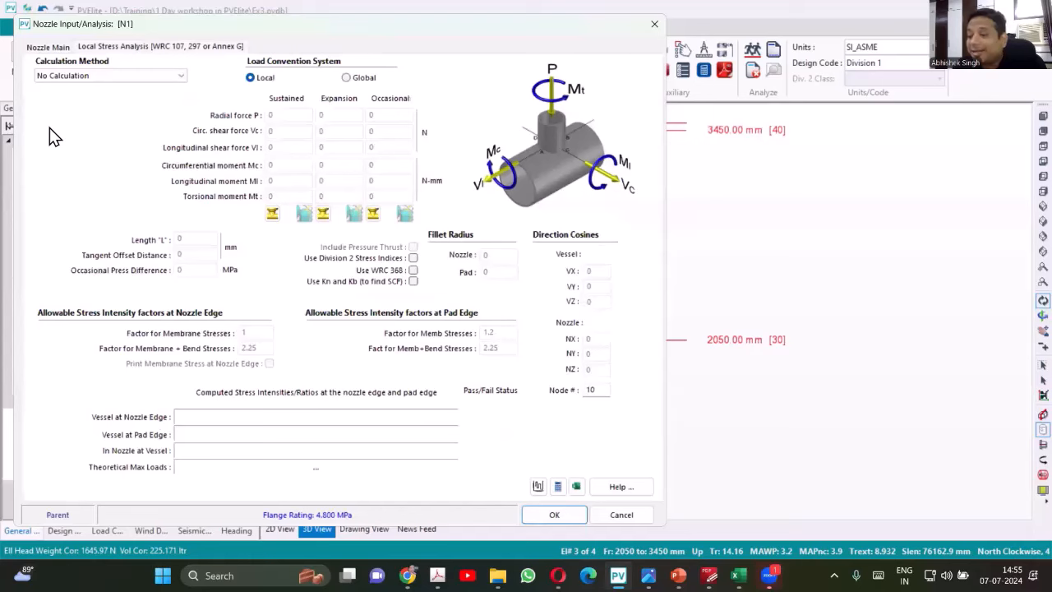
click(184, 75)
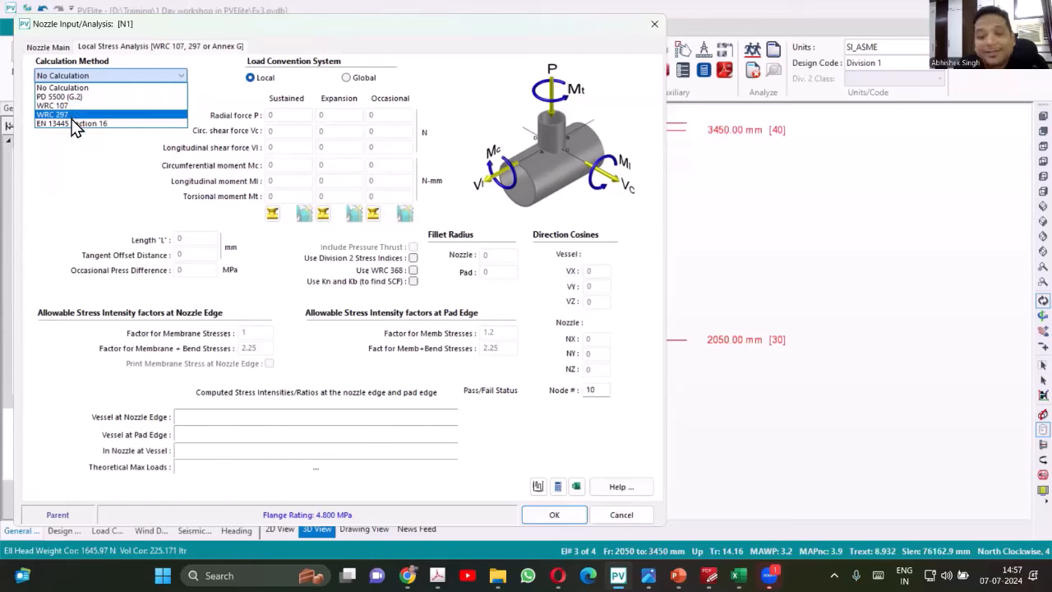
click(72, 117)
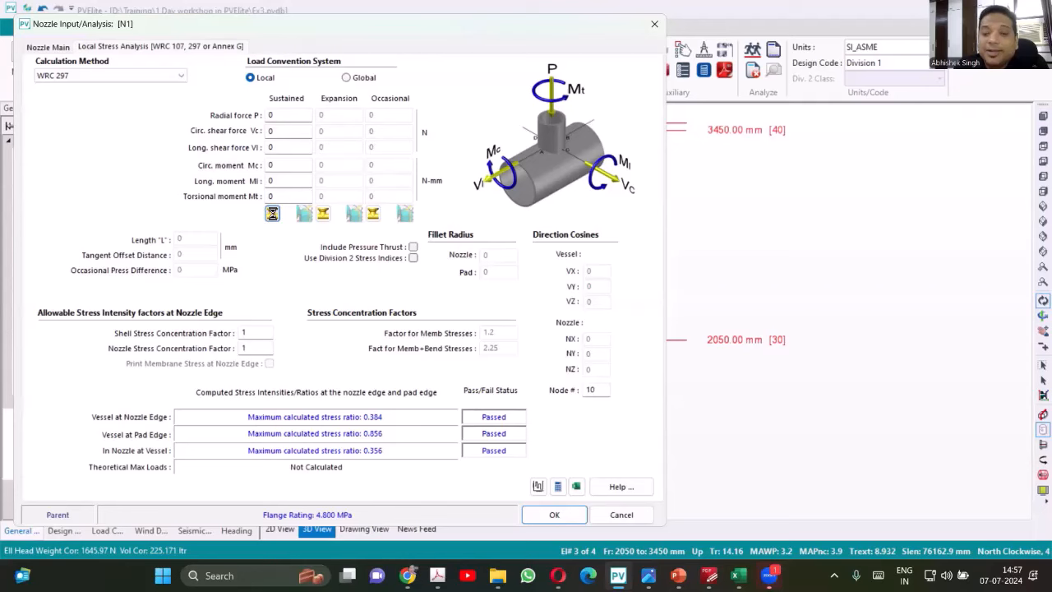
Fill nozzle N1's sustained loads from the EN-User Loadings set and review the resulting forces and moments.
click(272, 213)
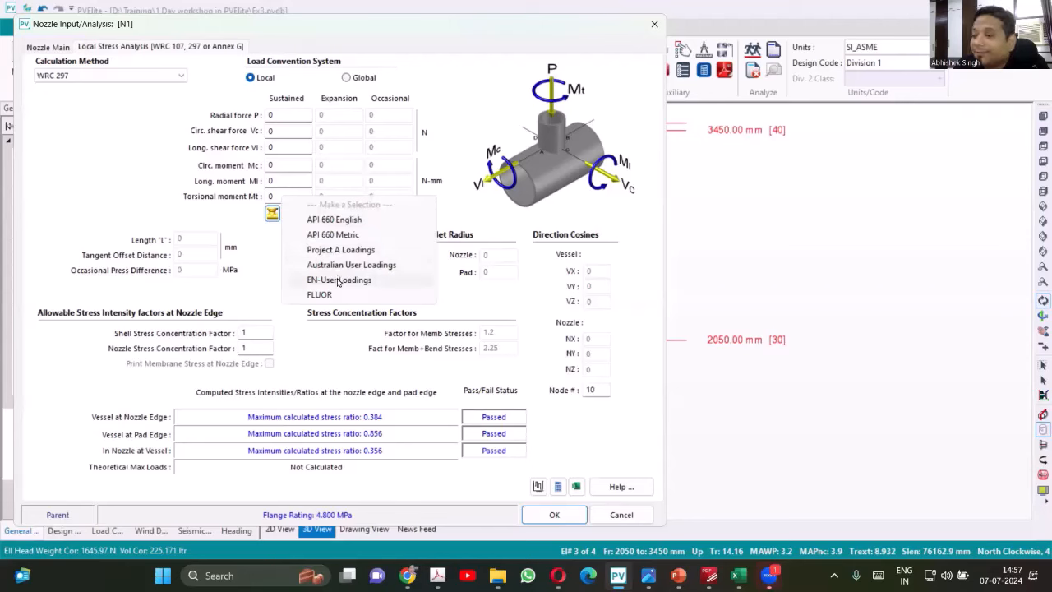
click(337, 280)
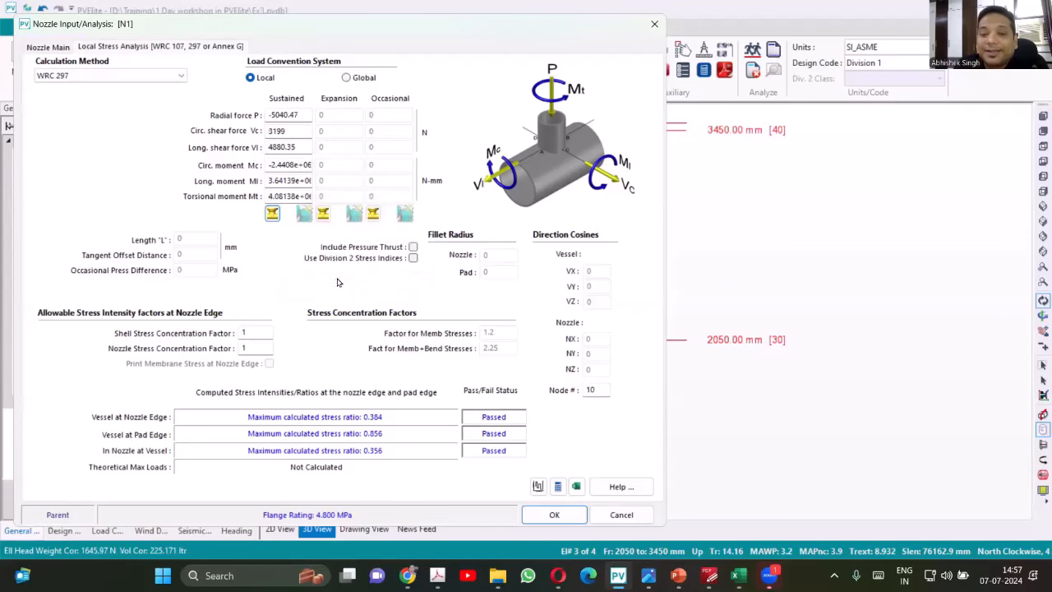
click(301, 116)
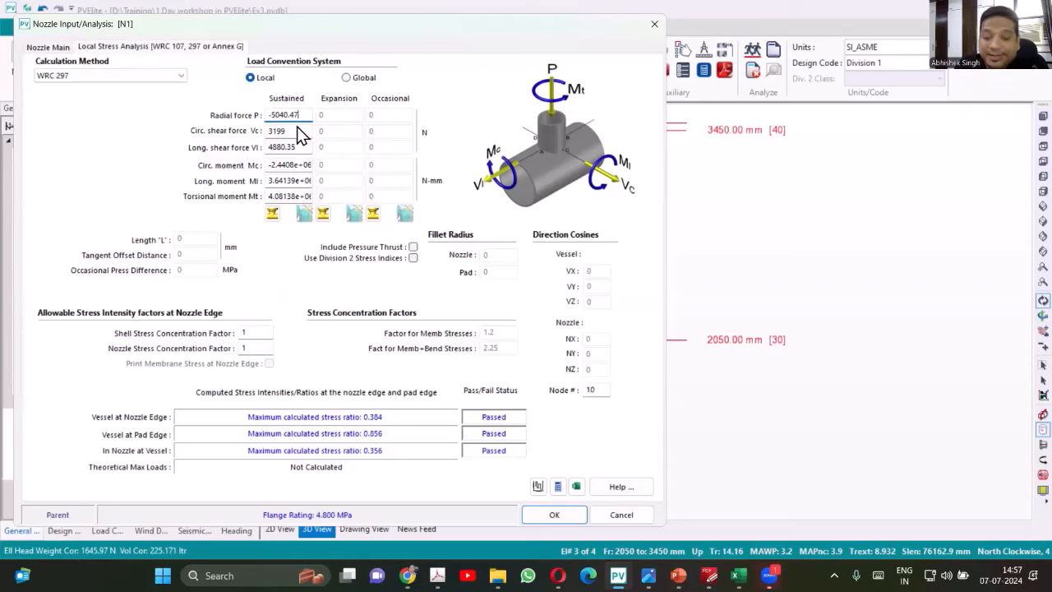
key(Tab)
key(Tab)
key(Tab)
key(Tab)
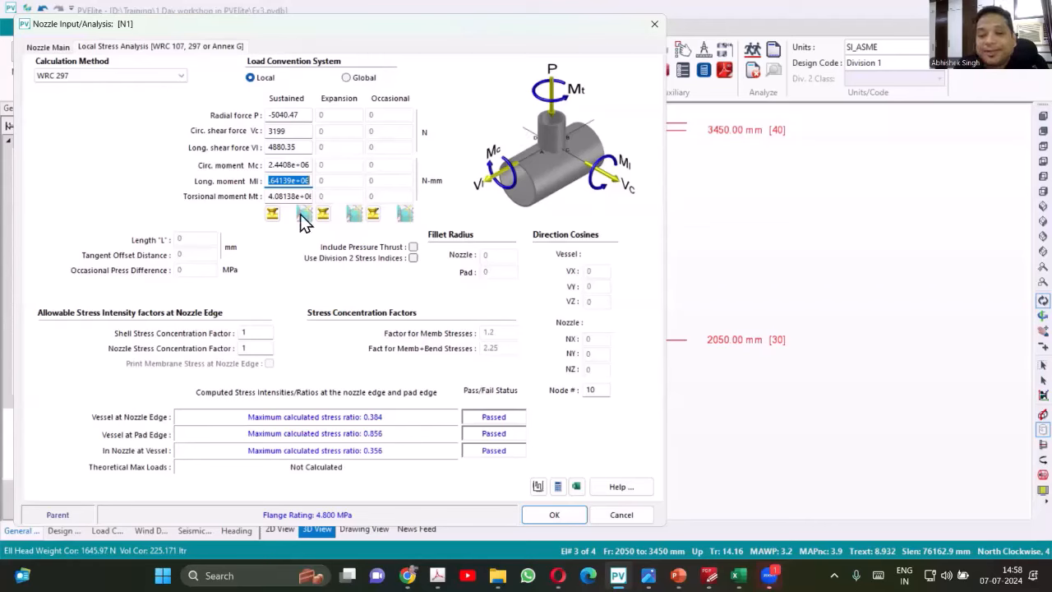
key(Tab)
key(Tab)
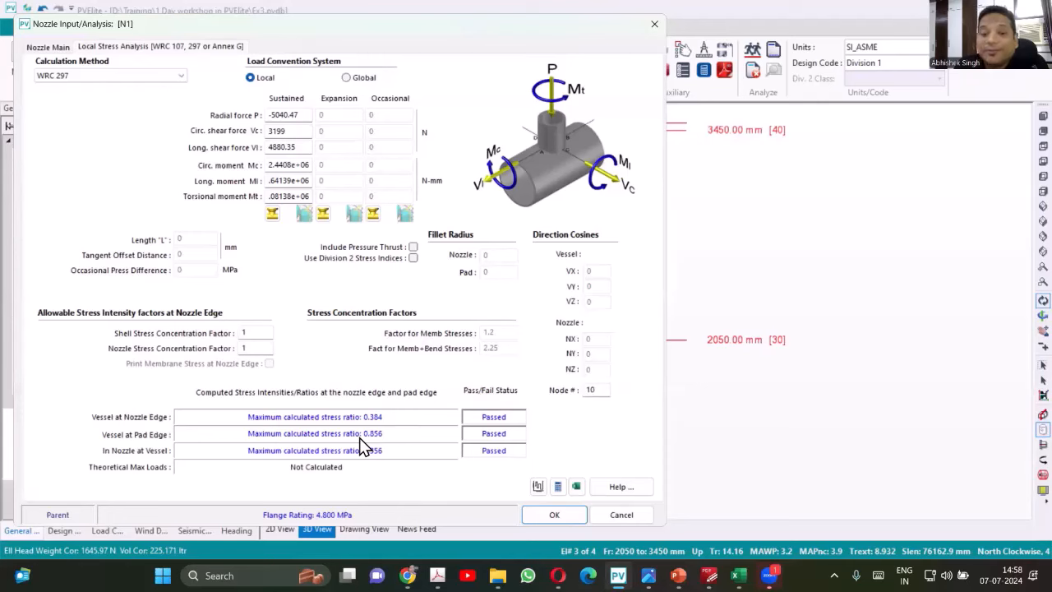
Set nozzle N1's sustained longitudinal moment Ml to 3.64139e+07 N-mm.
click(306, 181)
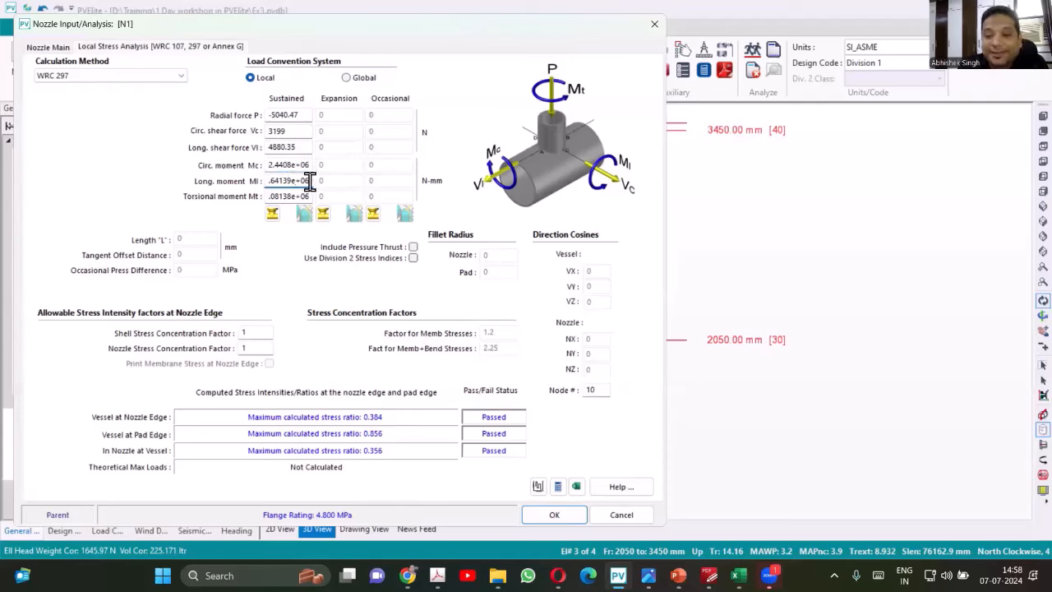
click(309, 180)
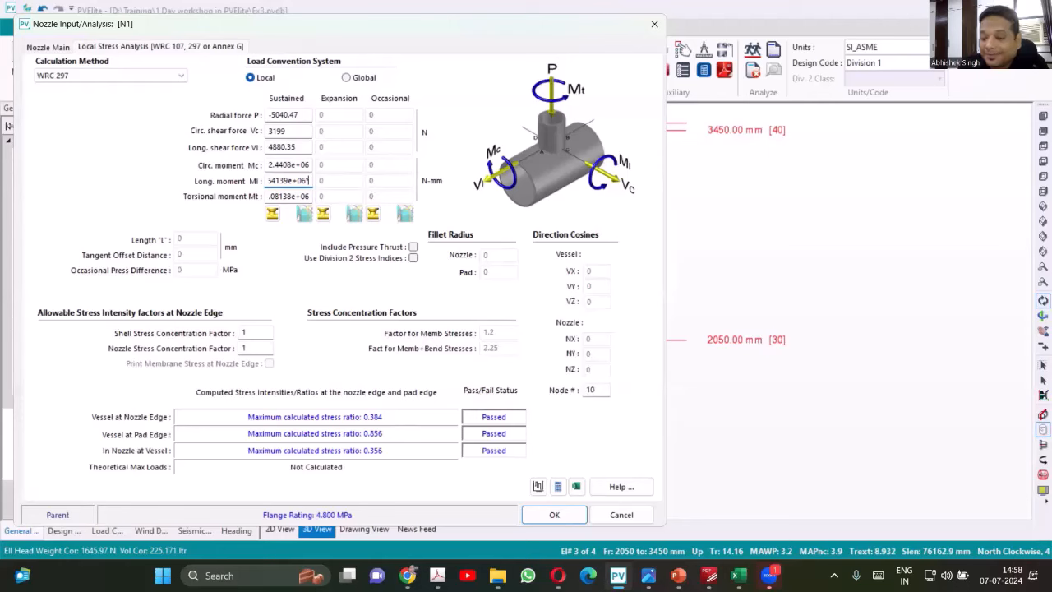
key(BackSpace)
text(7)
key(Tab)
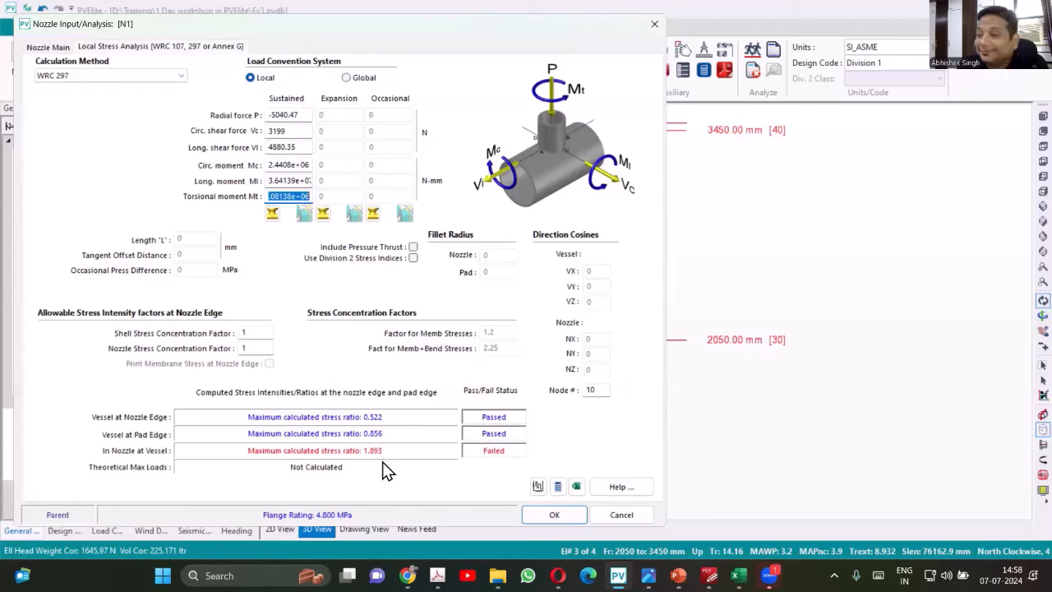
click(285, 178)
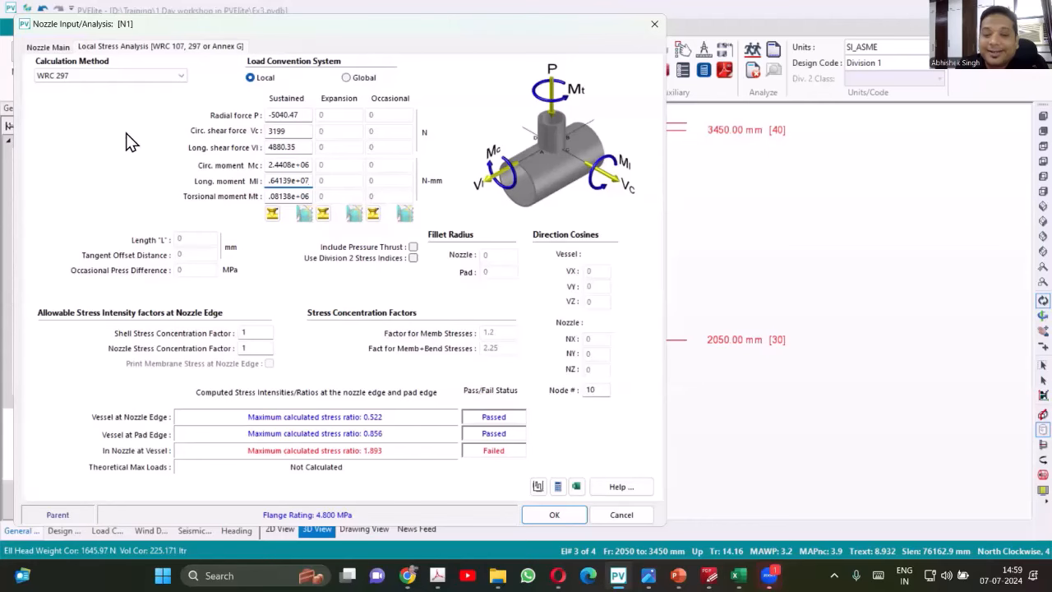
Try pipe schedule 120 for nozzle N1 and check its local stress results.
click(57, 47)
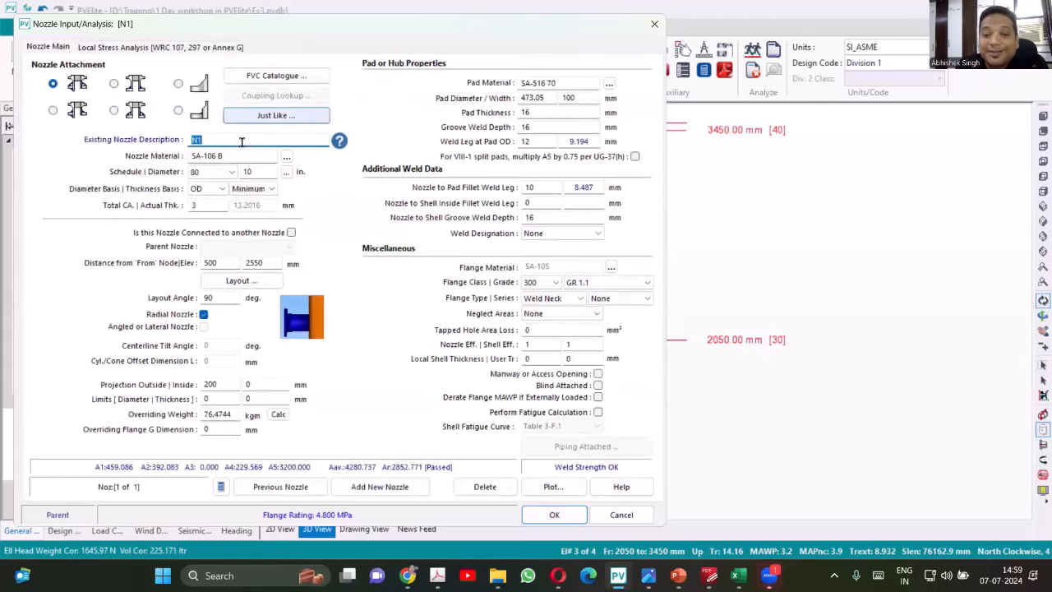
click(231, 171)
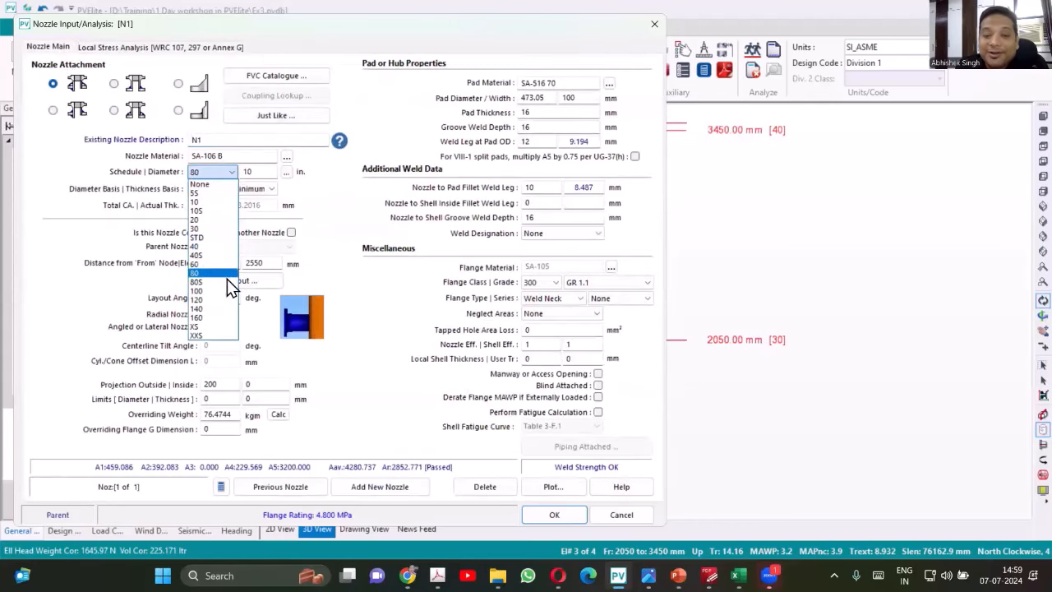
click(217, 298)
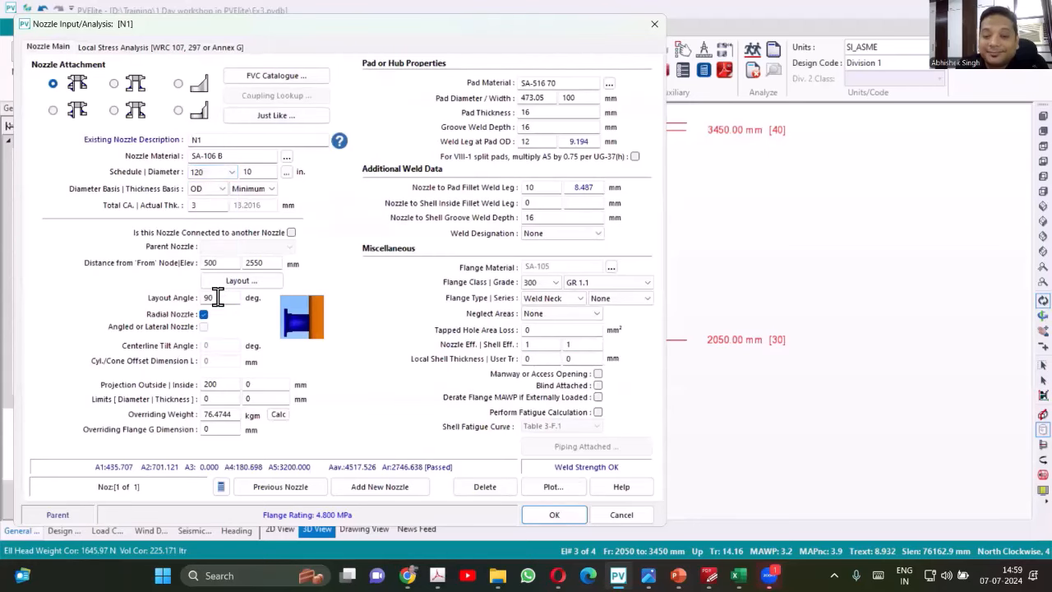
click(161, 47)
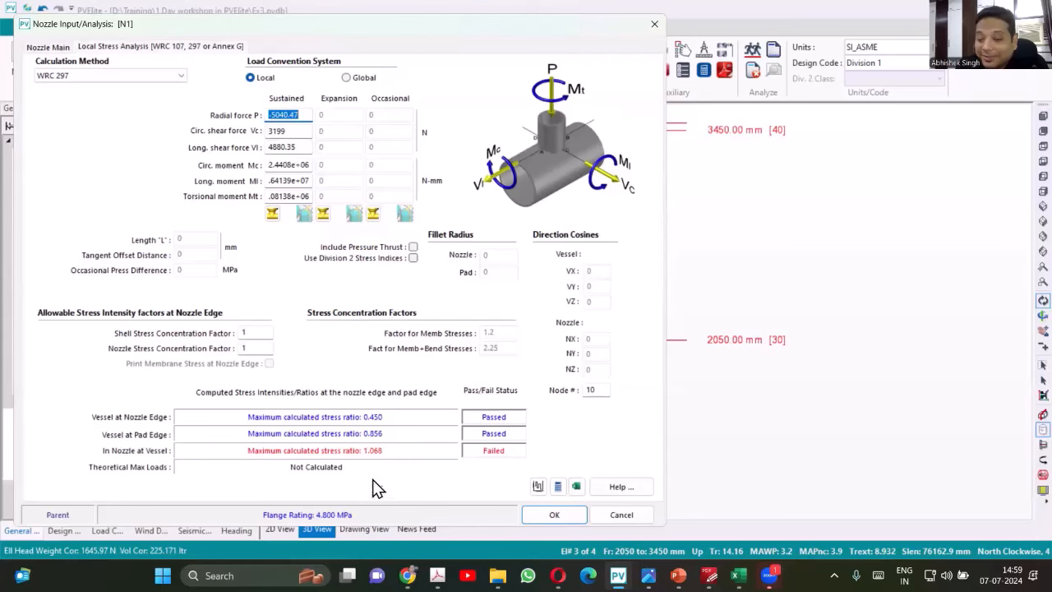
Set nozzle N1's pipe schedule to 160 and check its local stress results.
click(48, 47)
click(230, 173)
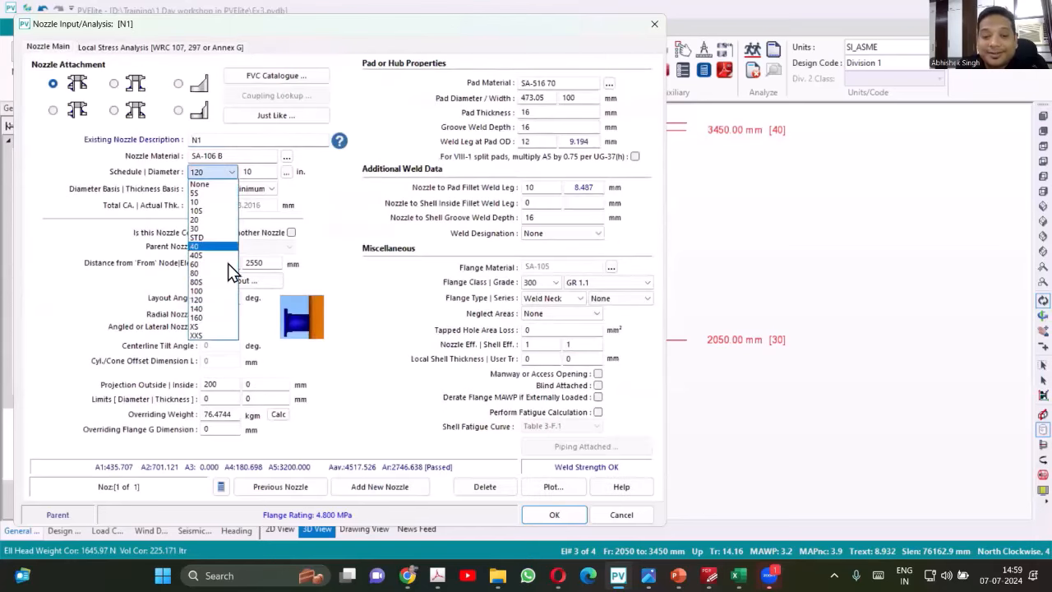
click(223, 318)
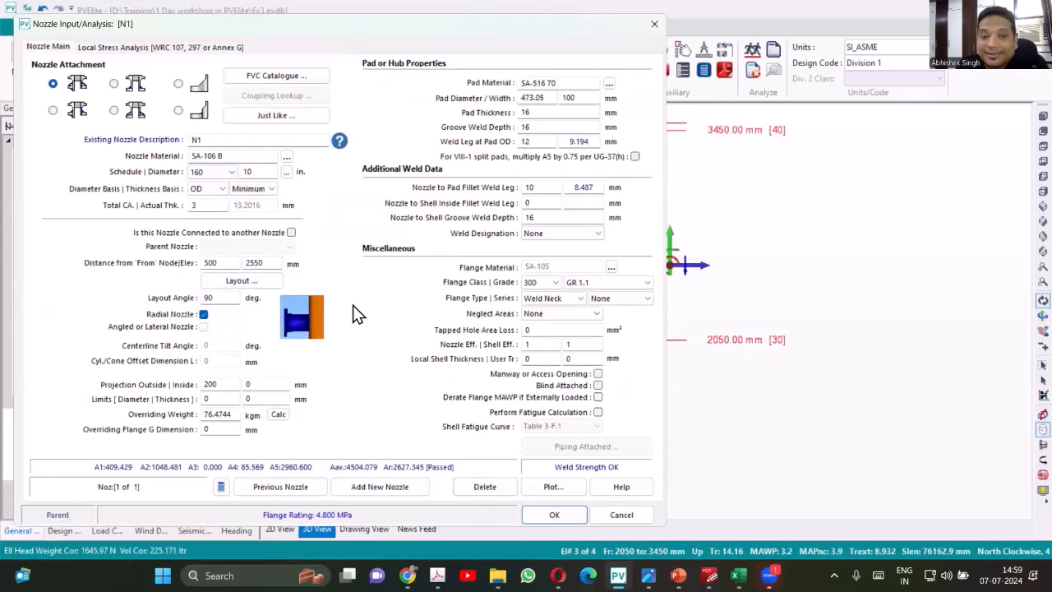
click(210, 48)
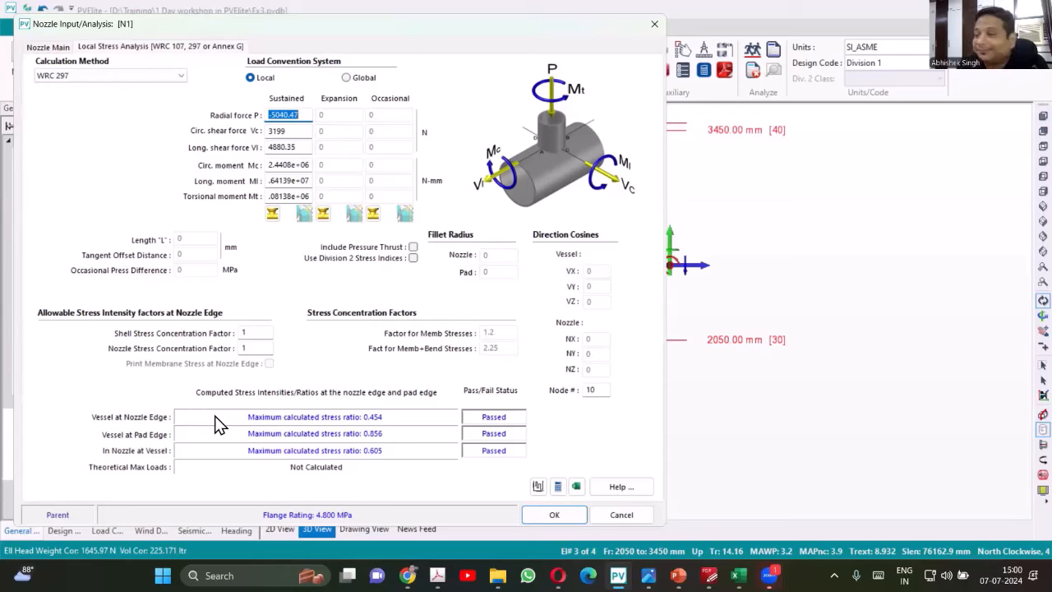
Multiply nozzle N1's sustained radial force P by 10, to -50404.7 N.
click(304, 117)
text(*10)
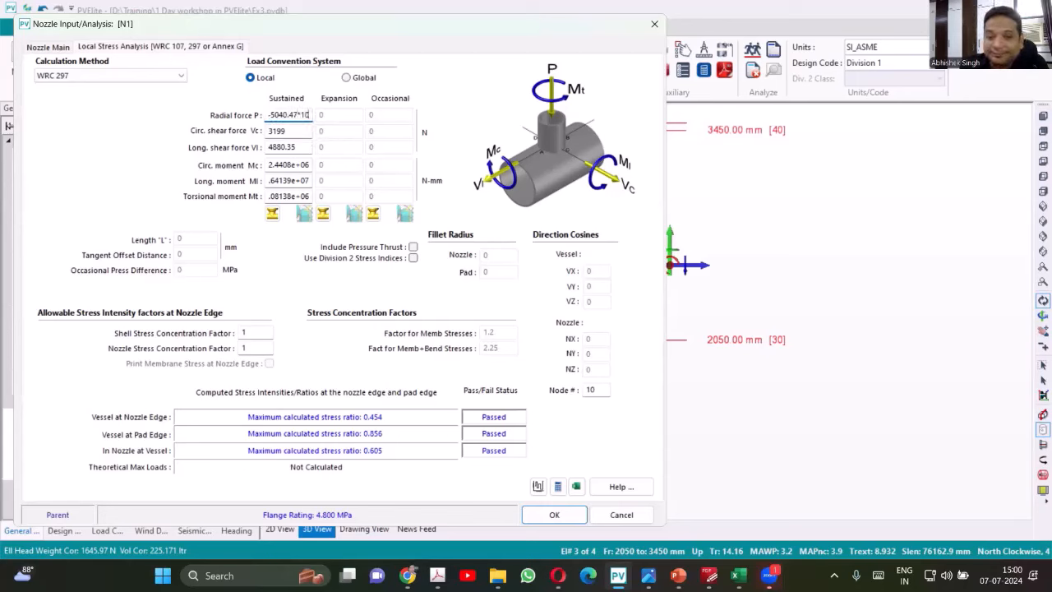
key(Tab)
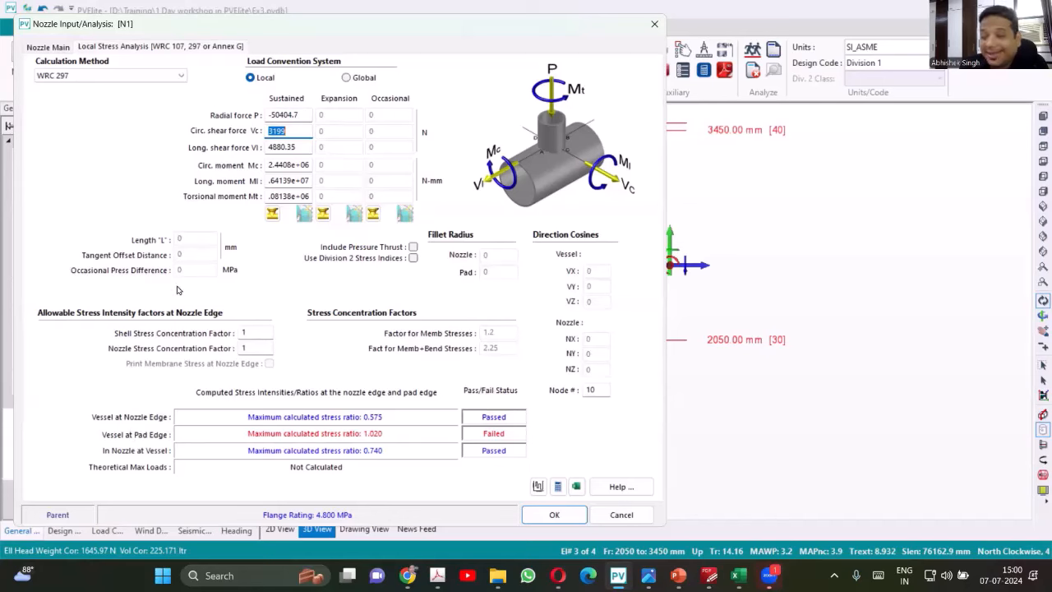
Set nozzle N1's reinforcing pad width to 150 mm and check the local stress results.
click(62, 45)
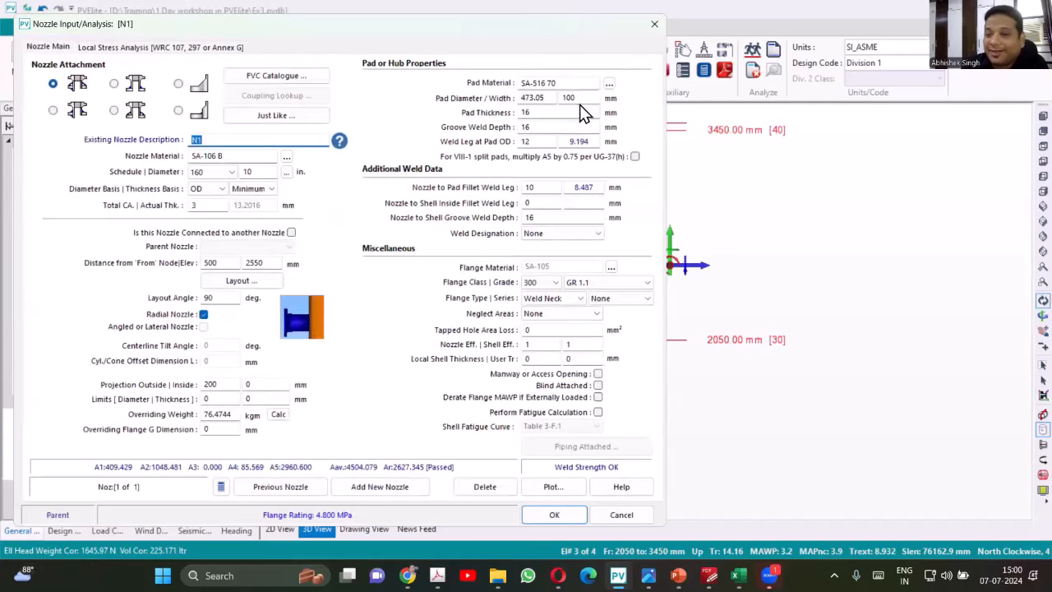
click(582, 98)
double_click(582, 98)
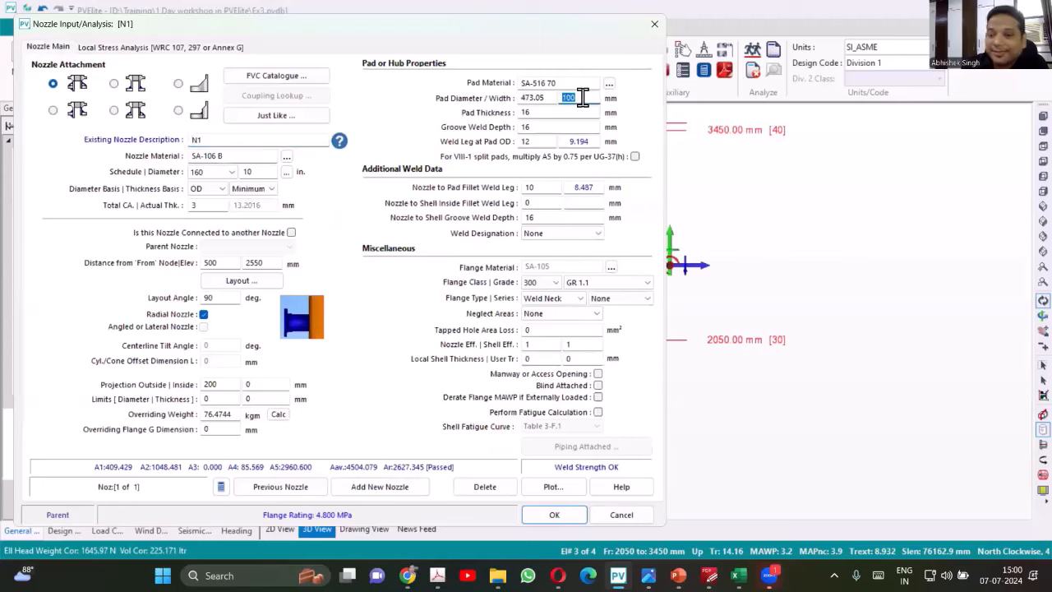
text(150)
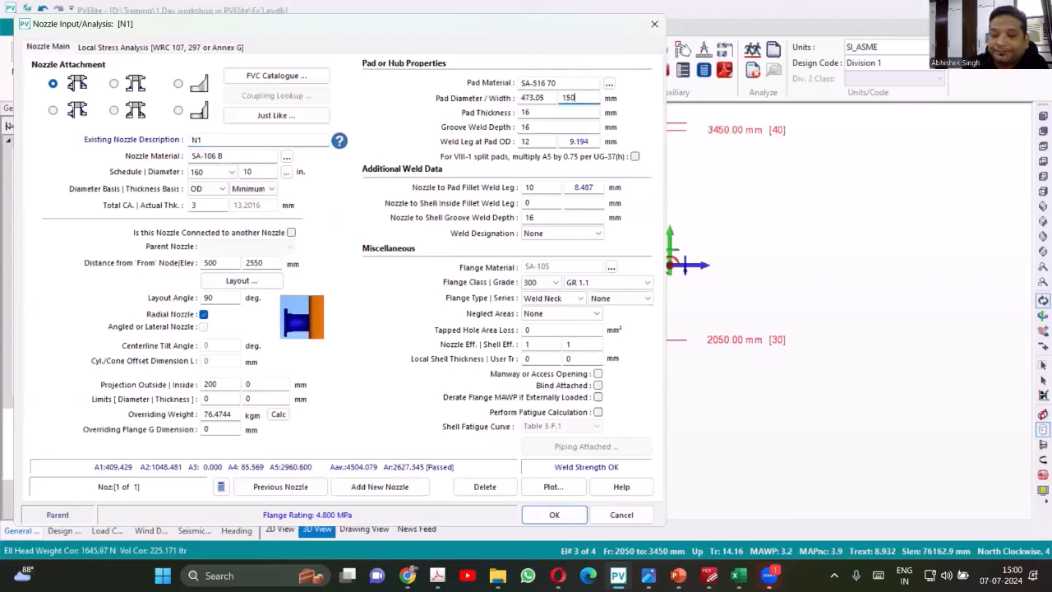
key(Tab)
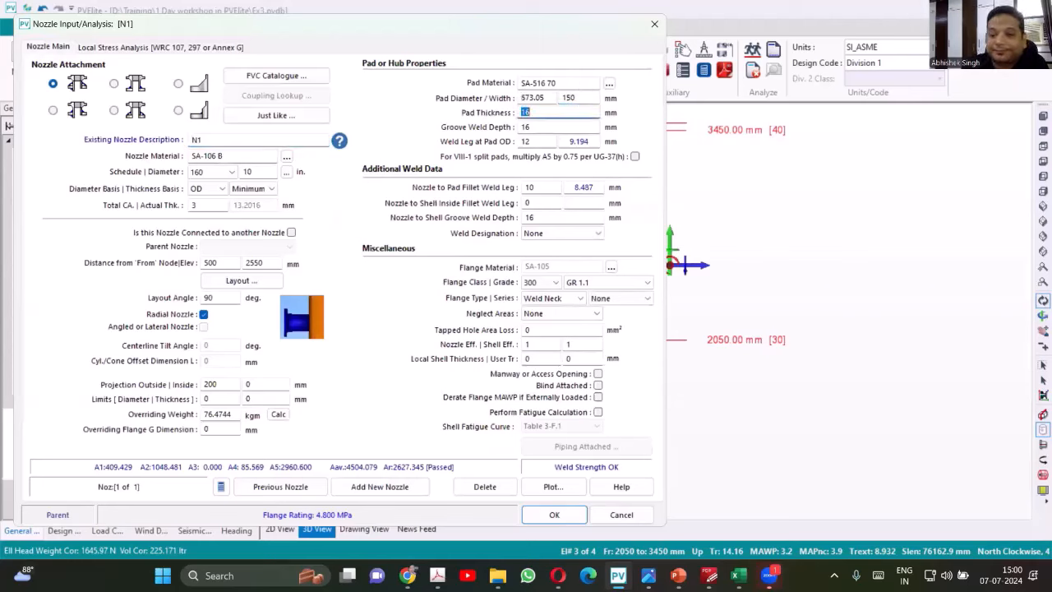
click(184, 48)
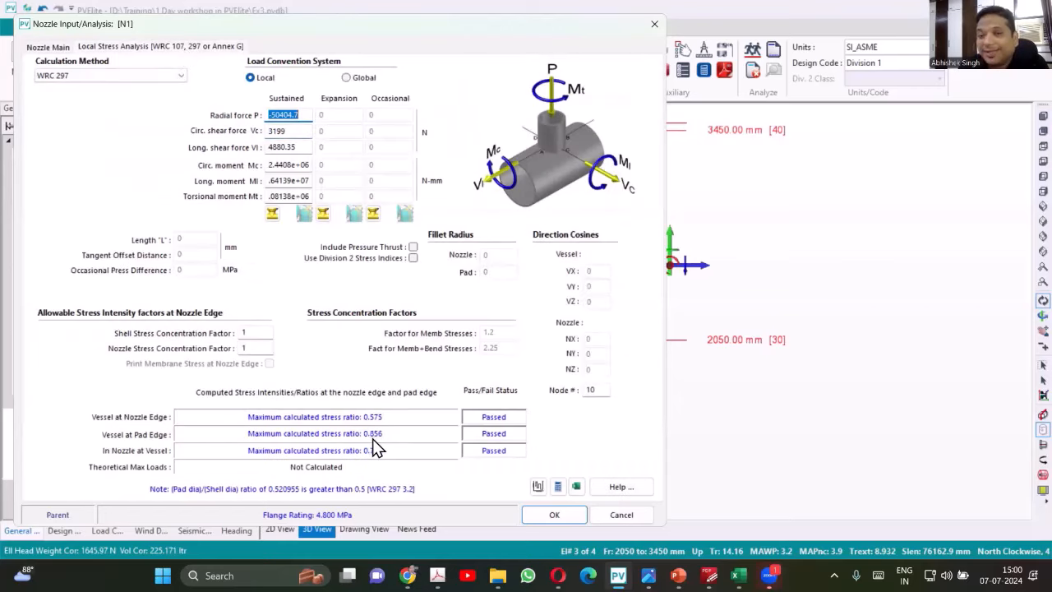
Multiply nozzle N1's sustained longitudinal moment Ml by 5, to 1.8207e+08 N-mm.
click(302, 115)
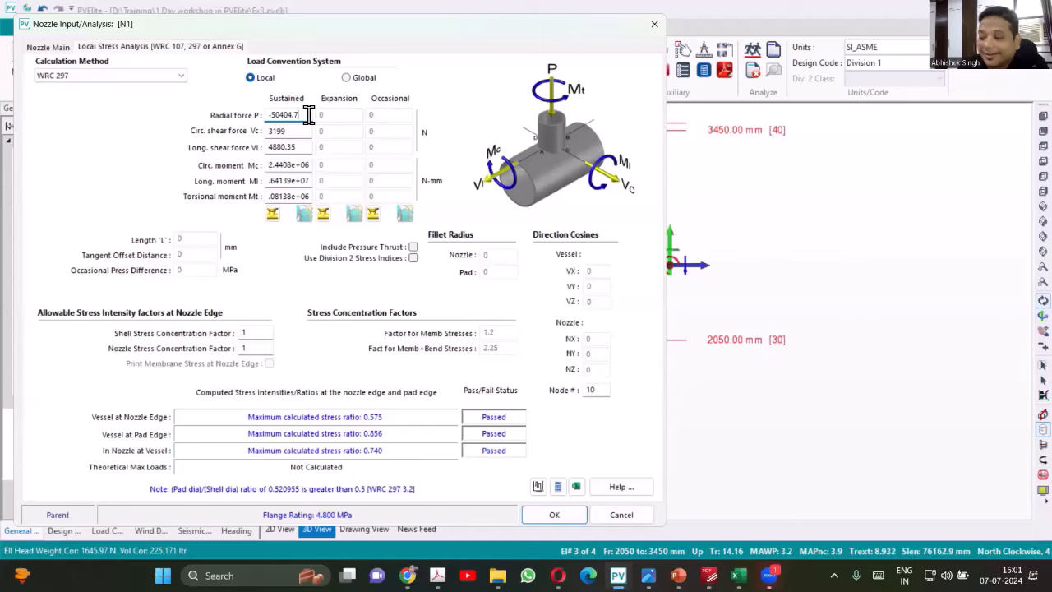
click(308, 180)
text(*5)
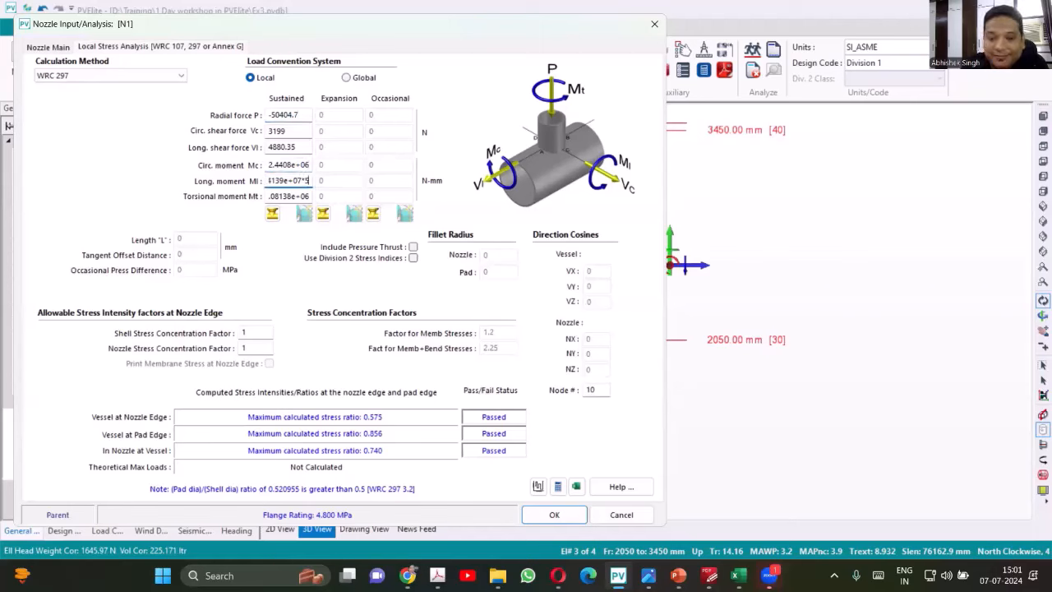
key(Tab)
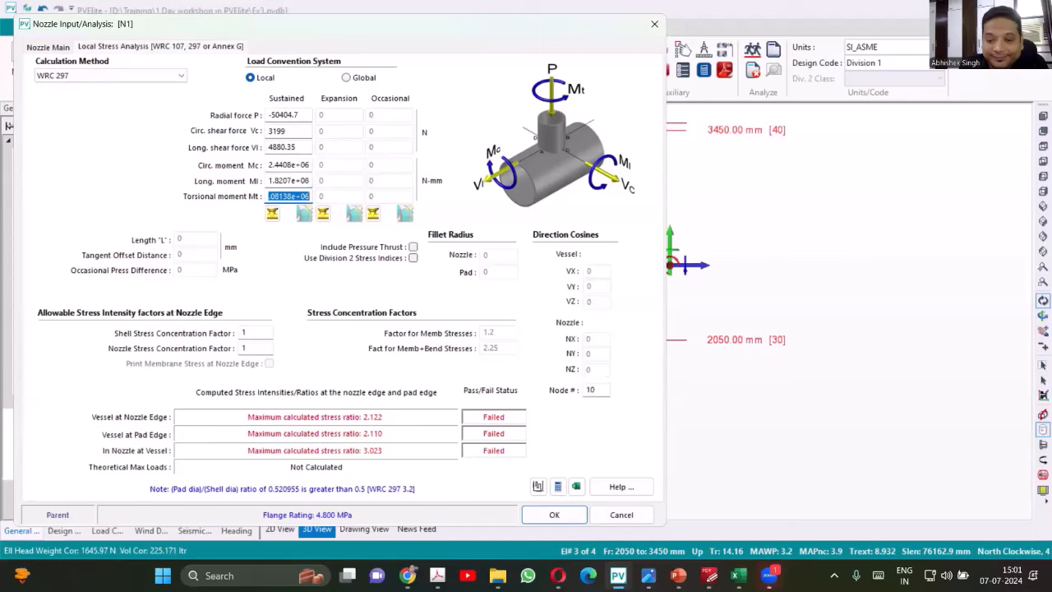
Halve nozzle N1's sustained longitudinal moment Ml twice, to 9.1035e+07 and then 4.55175e+07 N-mm.
click(307, 181)
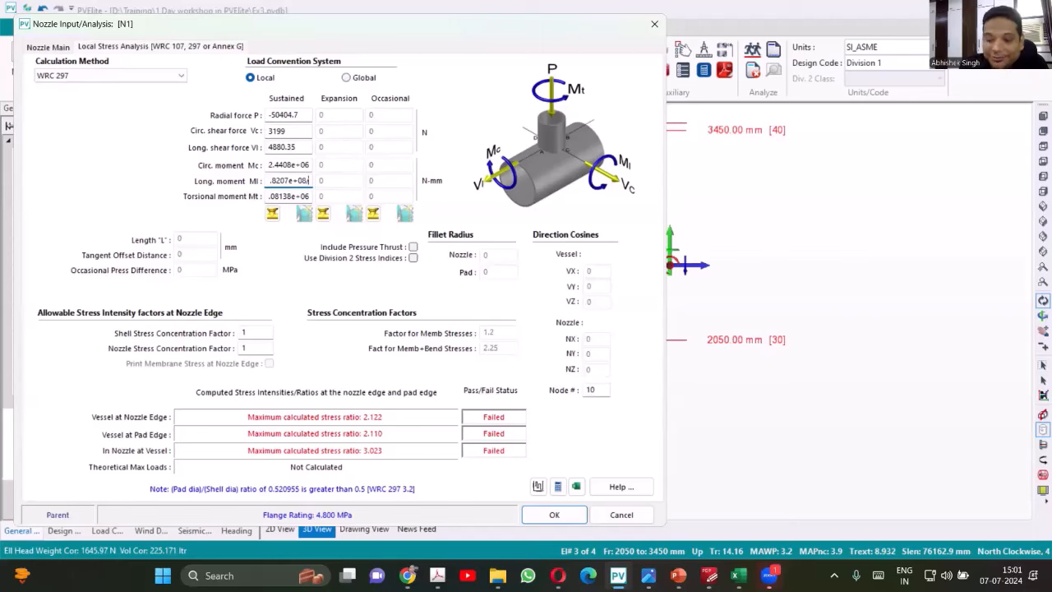
text(/3)
key(Tab)
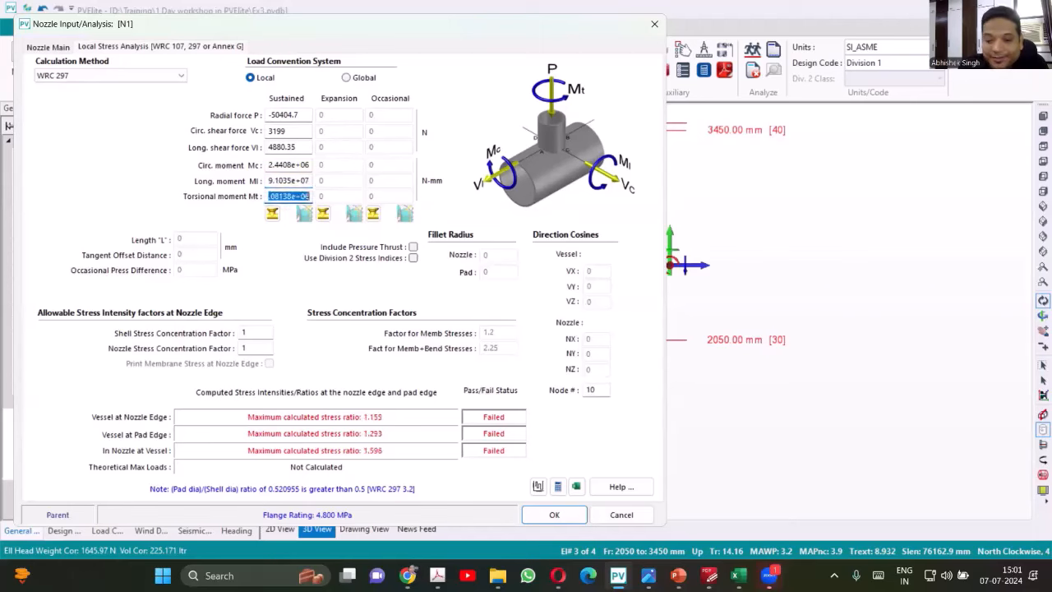
click(306, 182)
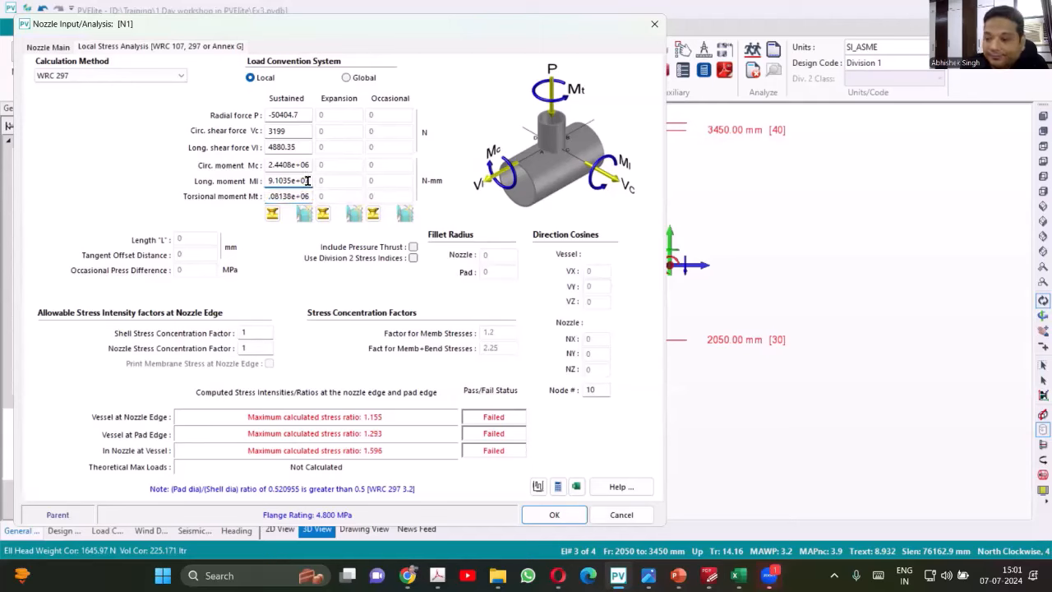
text(/2)
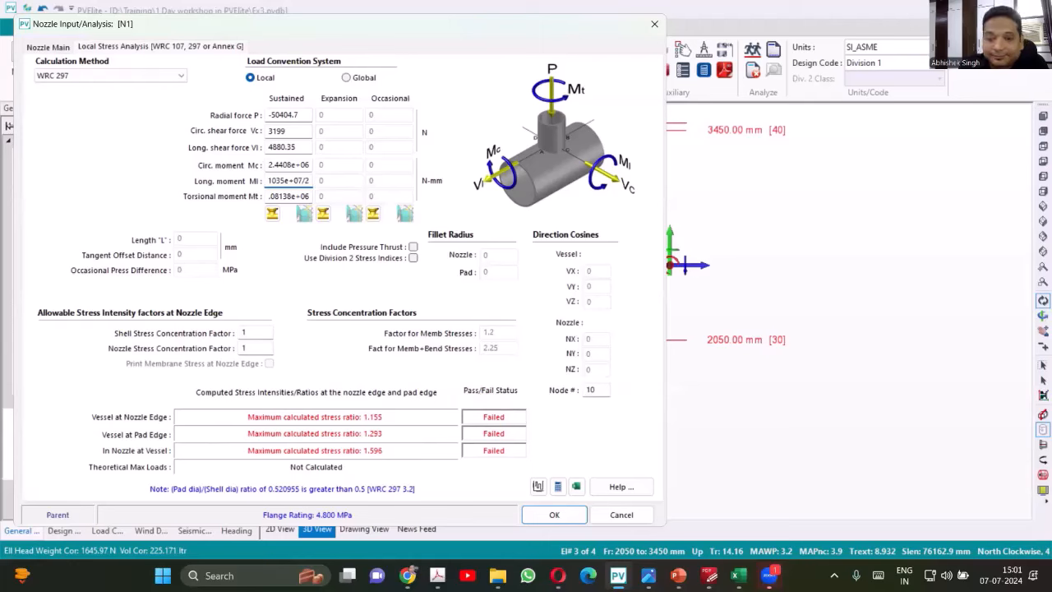
key(Tab)
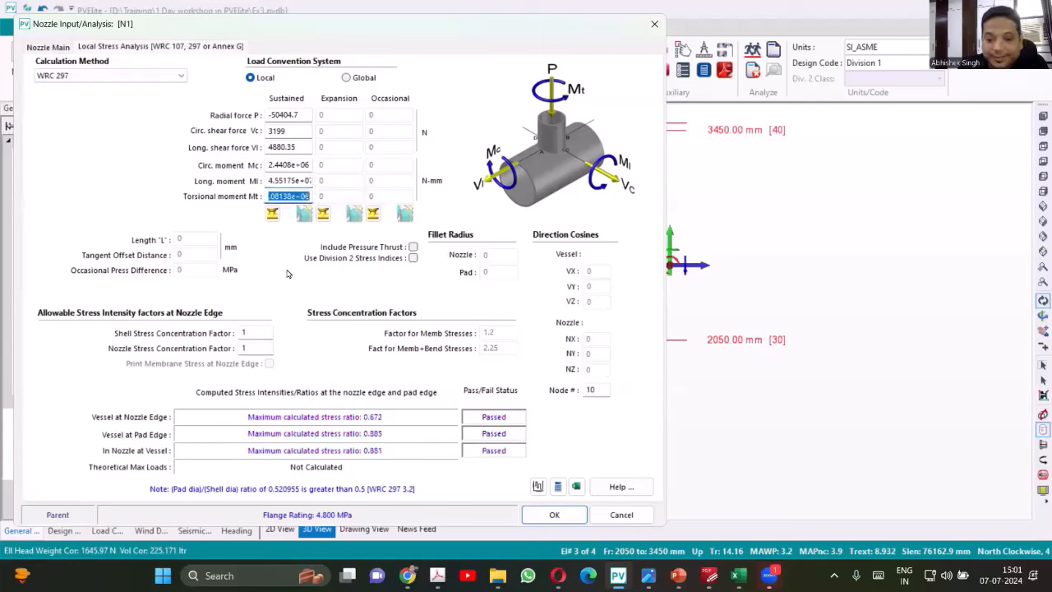
Multiply nozzle N1's sustained radial force P by 2.5, to -126012 N.
click(302, 118)
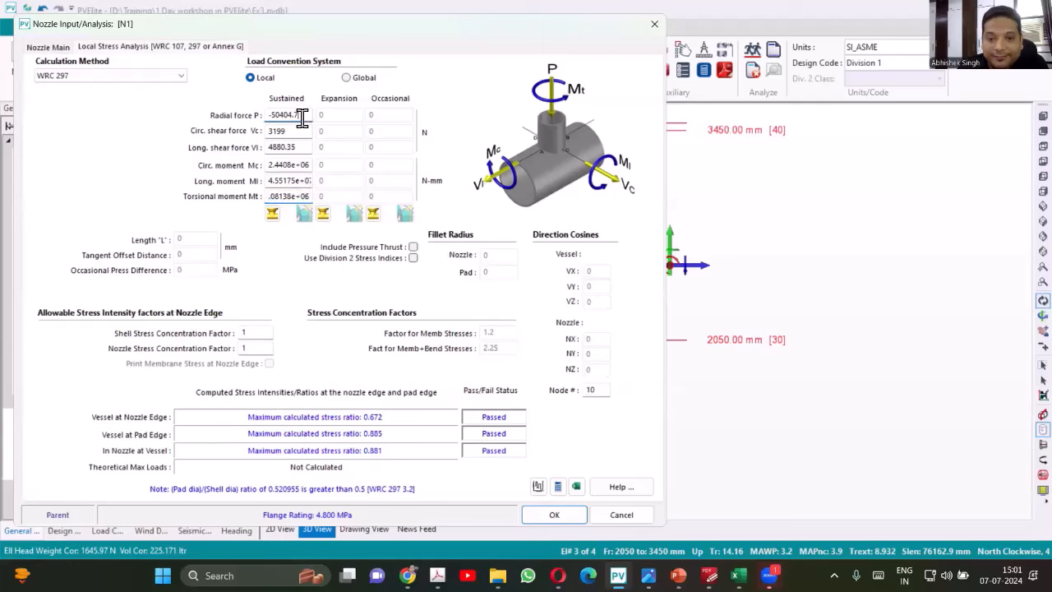
text(*)
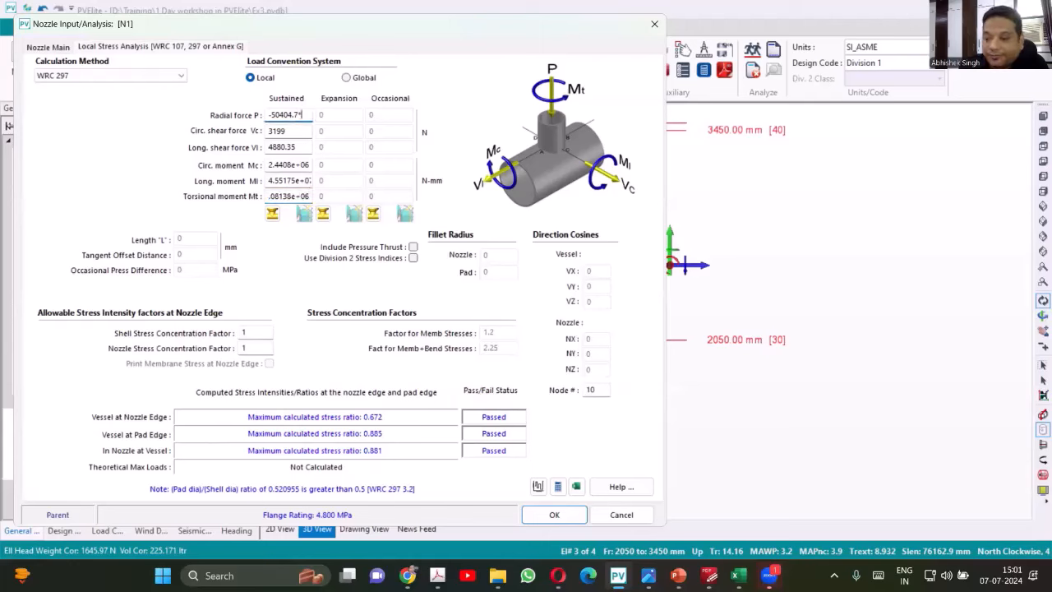
text(2.5)
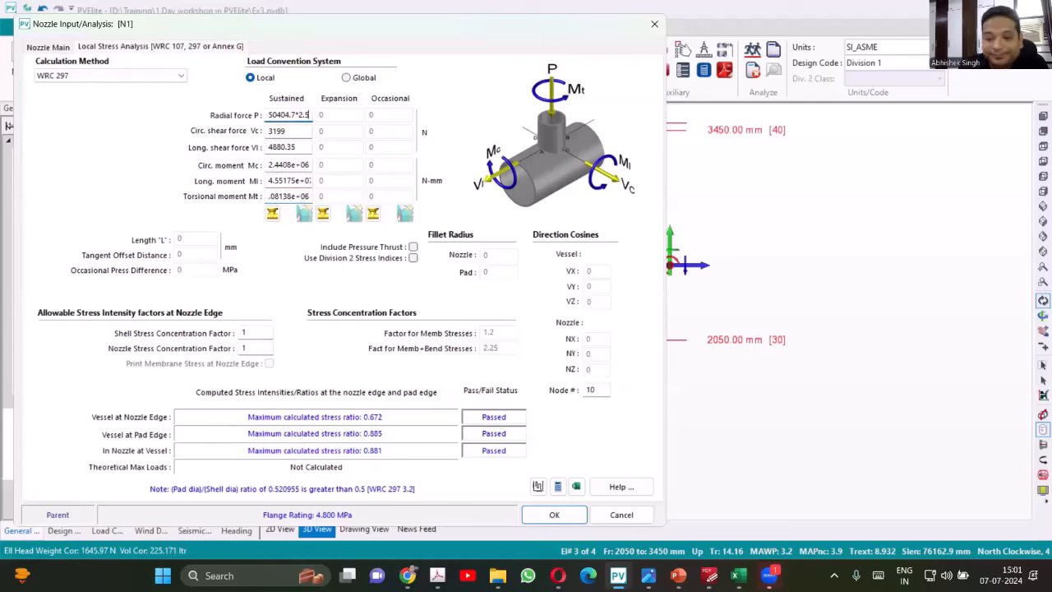
key(Tab)
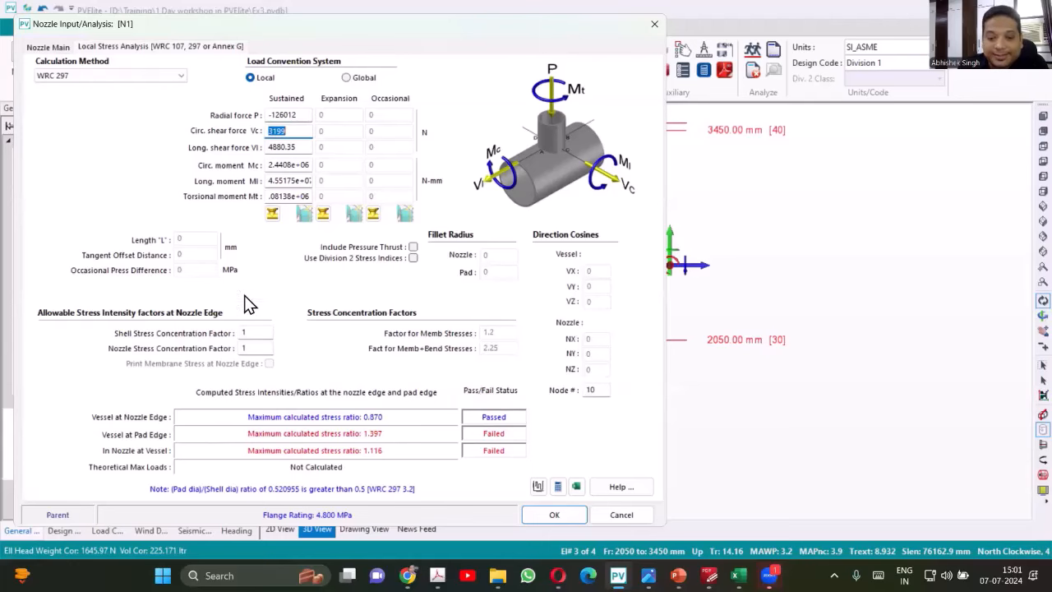
Set nozzle N1's reinforcing pad width to 200 mm, keep pipe schedule 160, and recheck the local stress results.
click(50, 48)
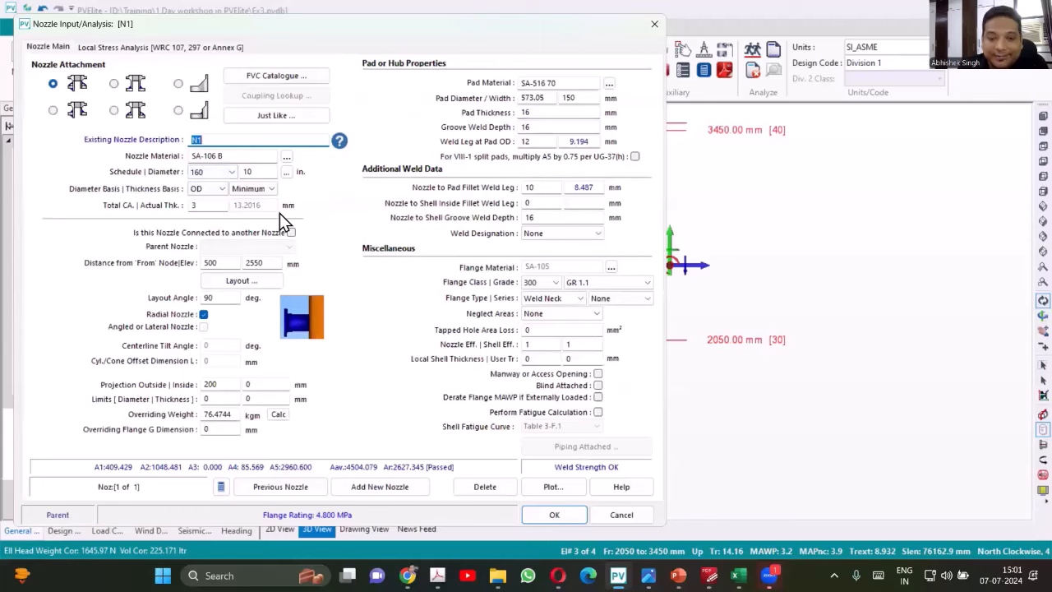
double_click(586, 98)
text(200)
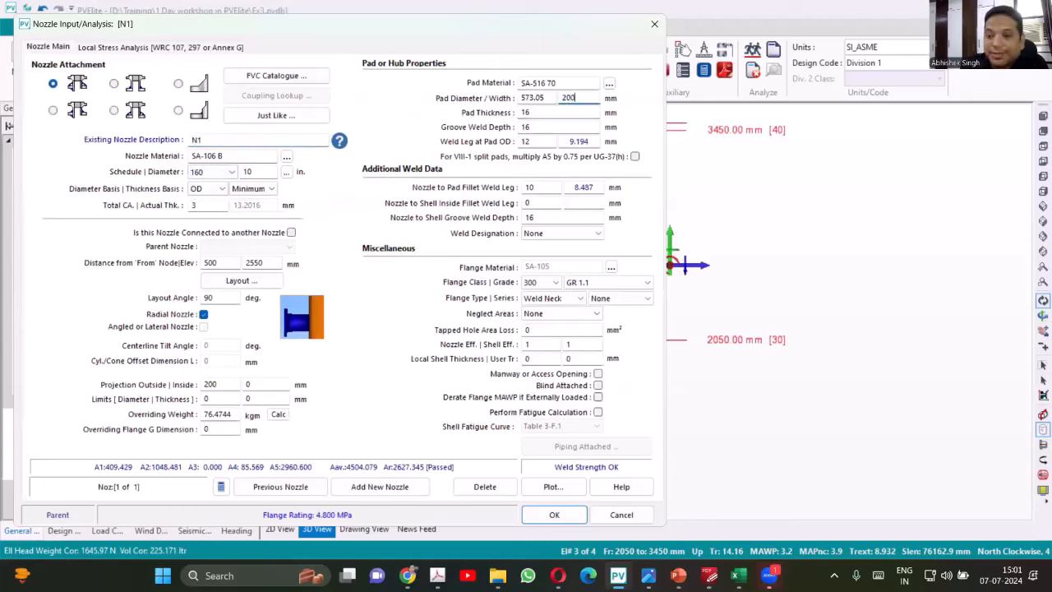
key(Tab)
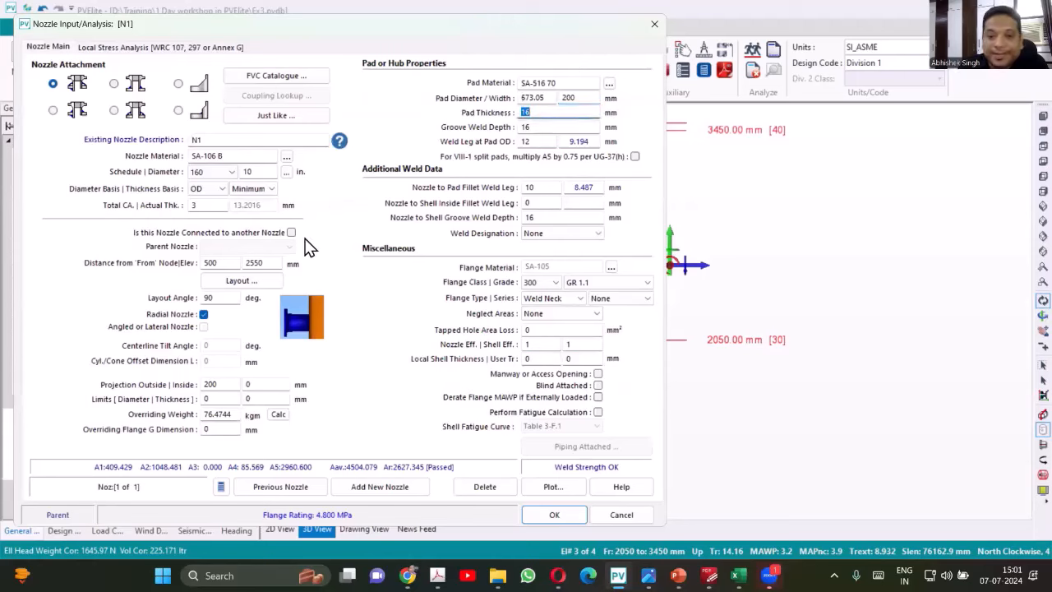
click(231, 170)
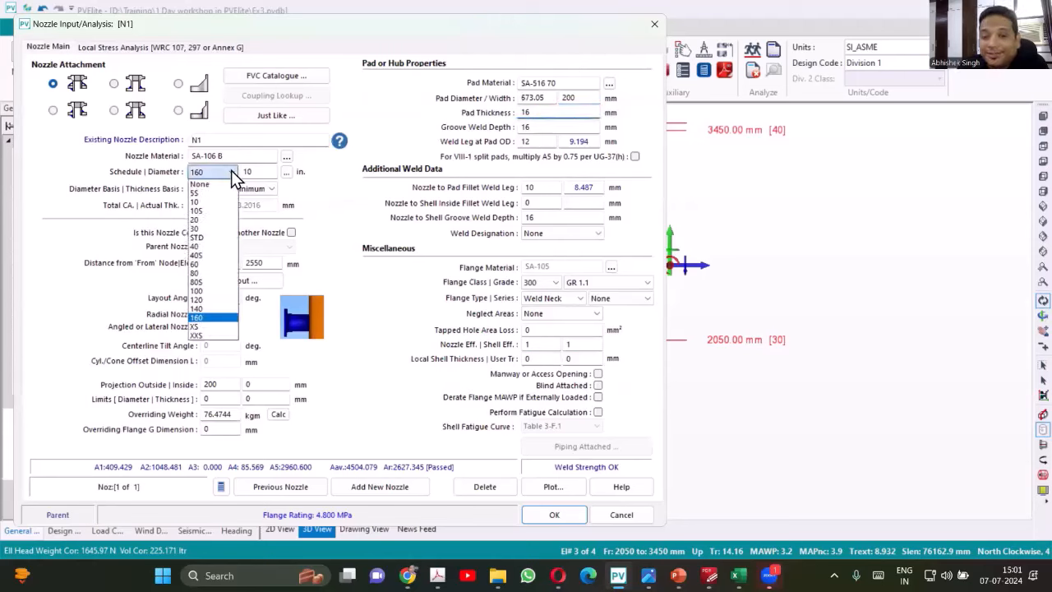
click(408, 418)
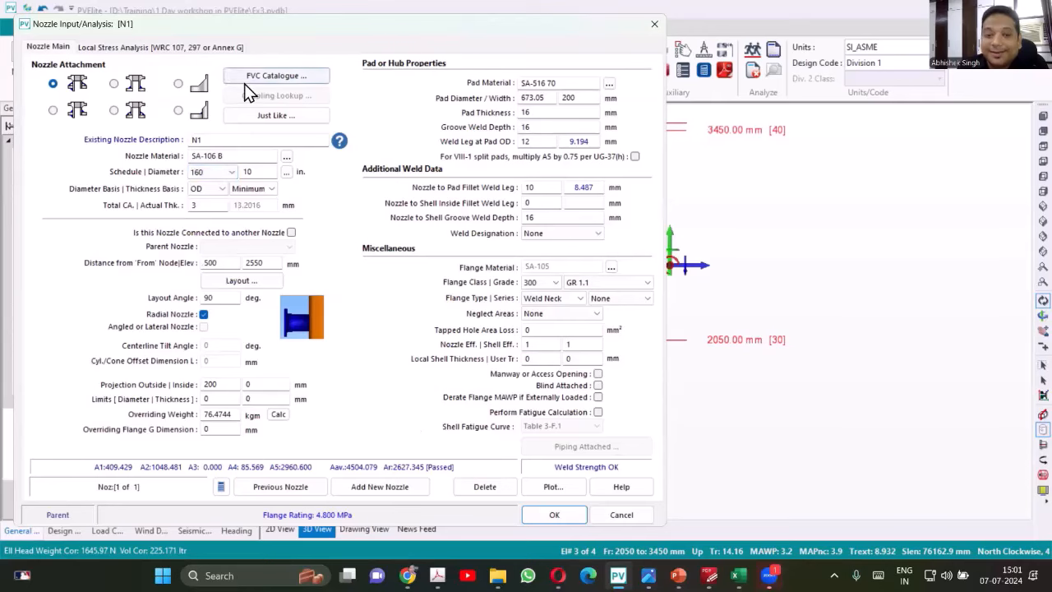
click(215, 49)
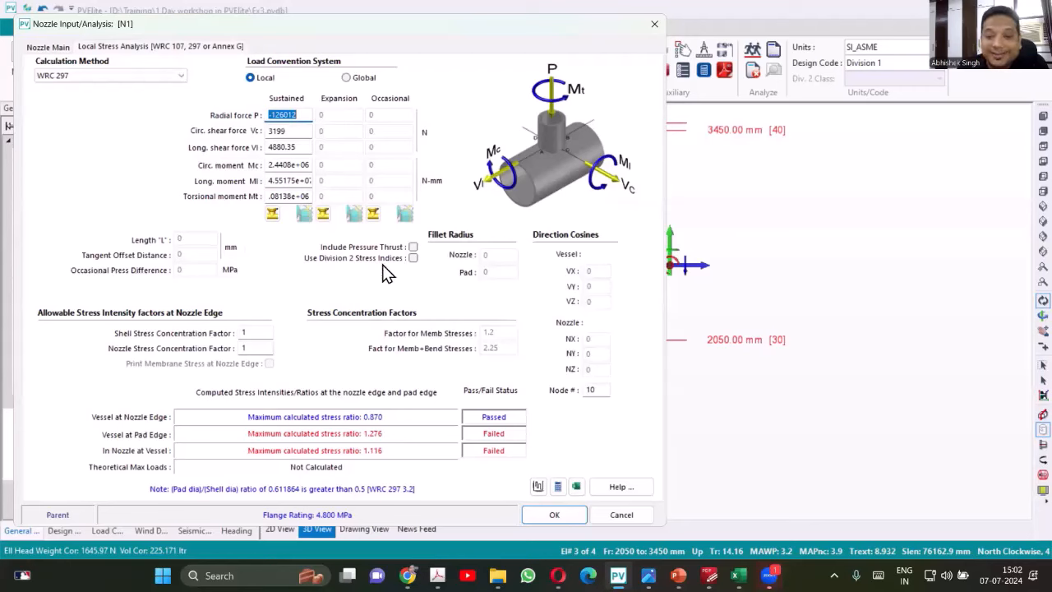
Double nozzle N1's sustained radial force P to -252024 N.
click(301, 114)
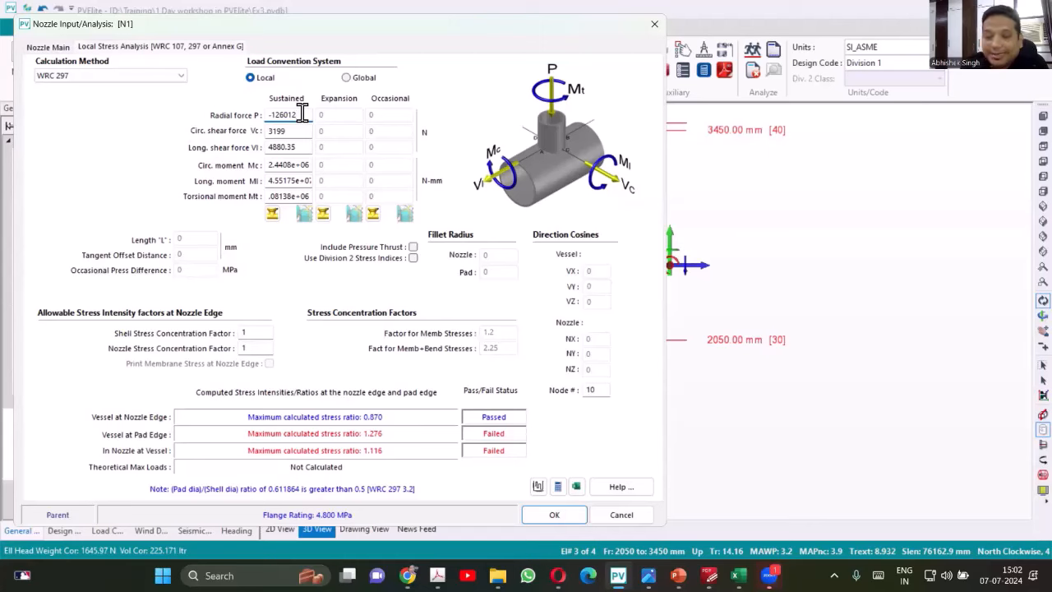
text(*)
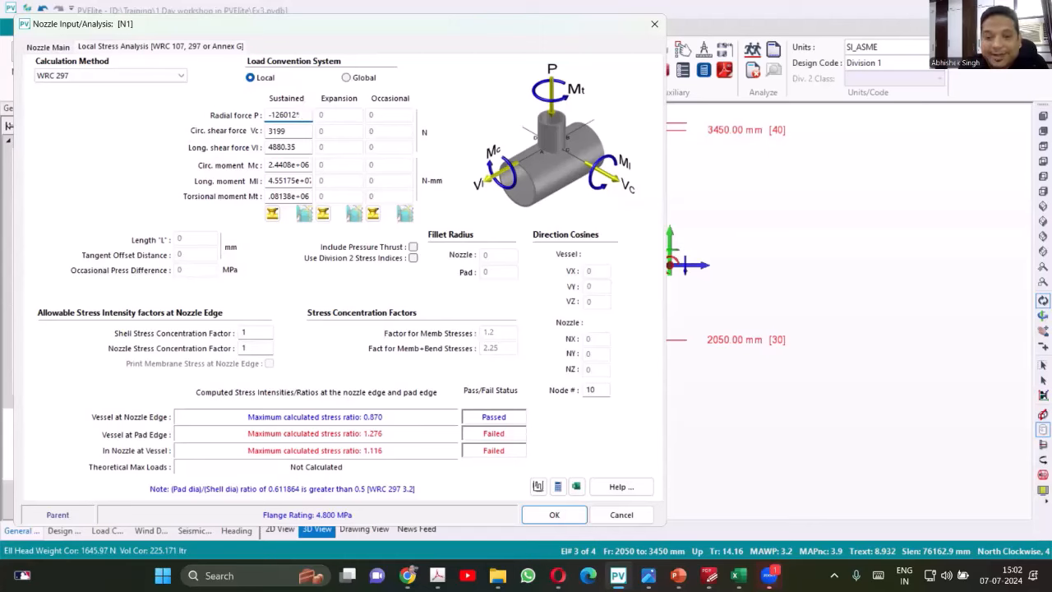
text(2)
key(Tab)
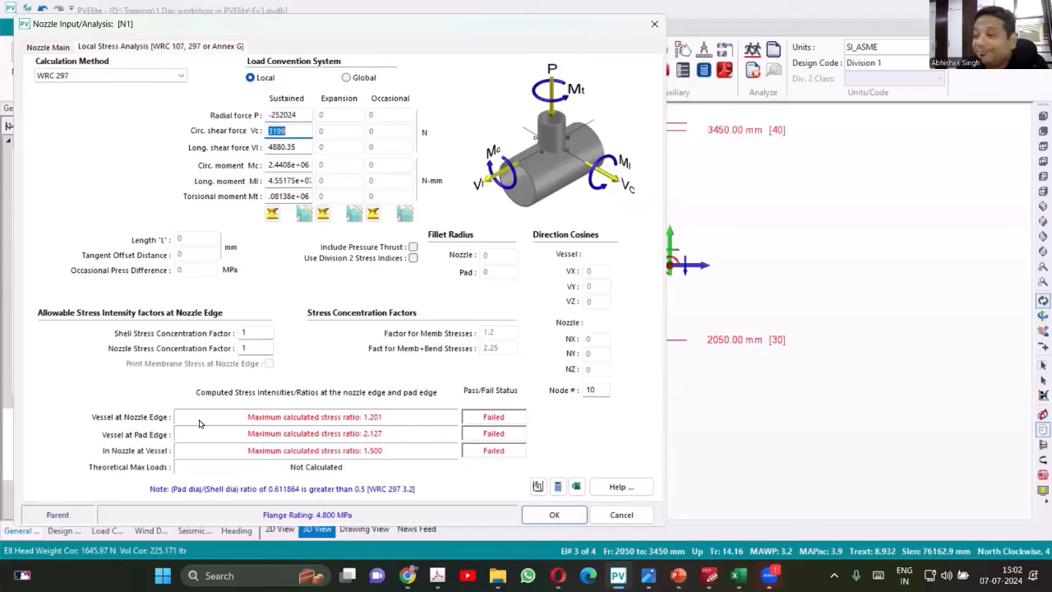
Try a 20 mm local shell thickness for nozzle N1, comparing the WRC 297 stress results with and without pressure thrust.
click(61, 51)
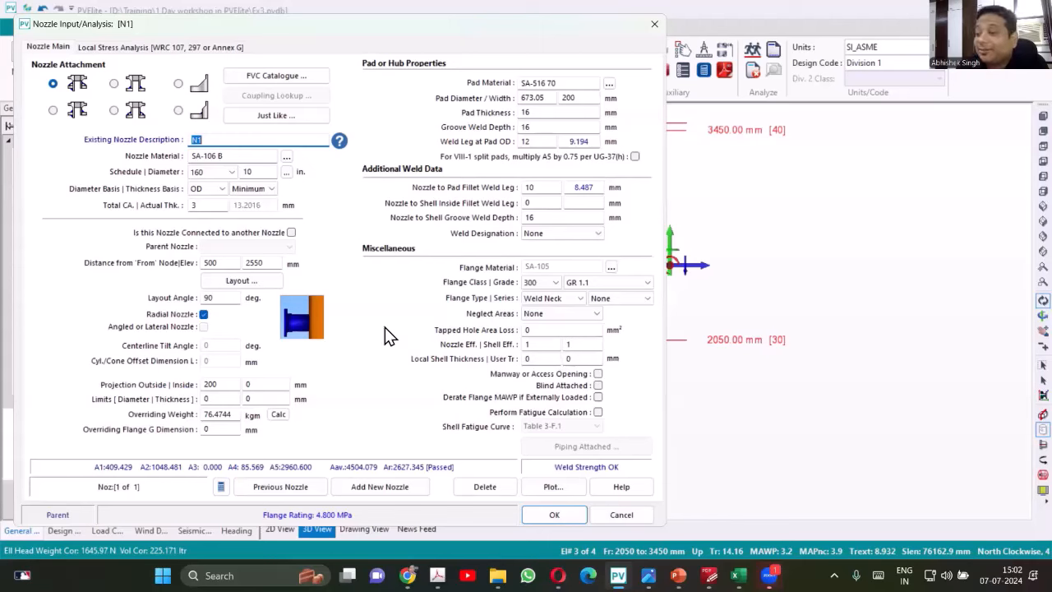
click(538, 358)
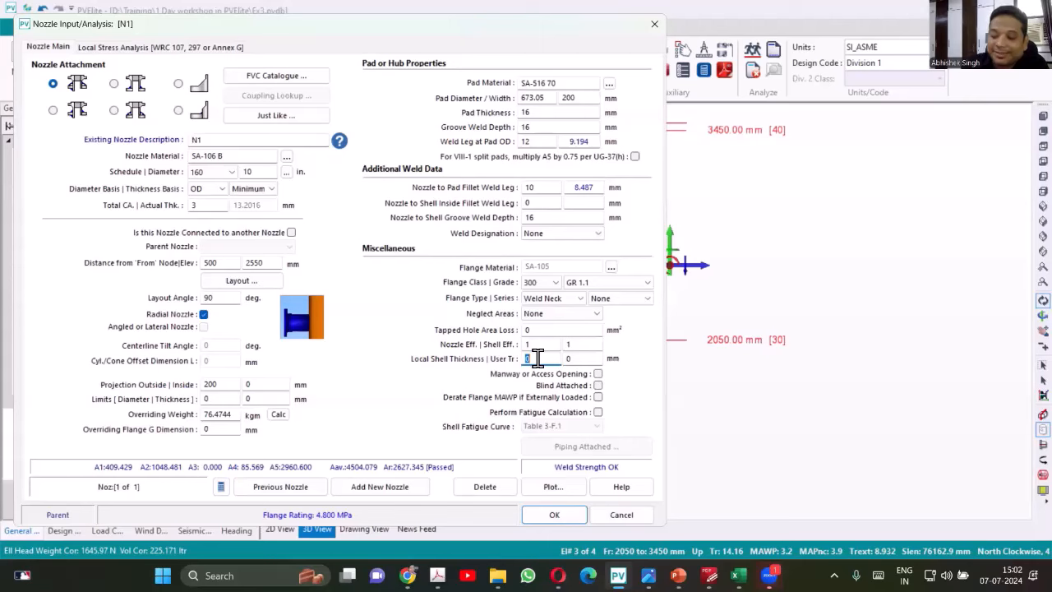
text(20)
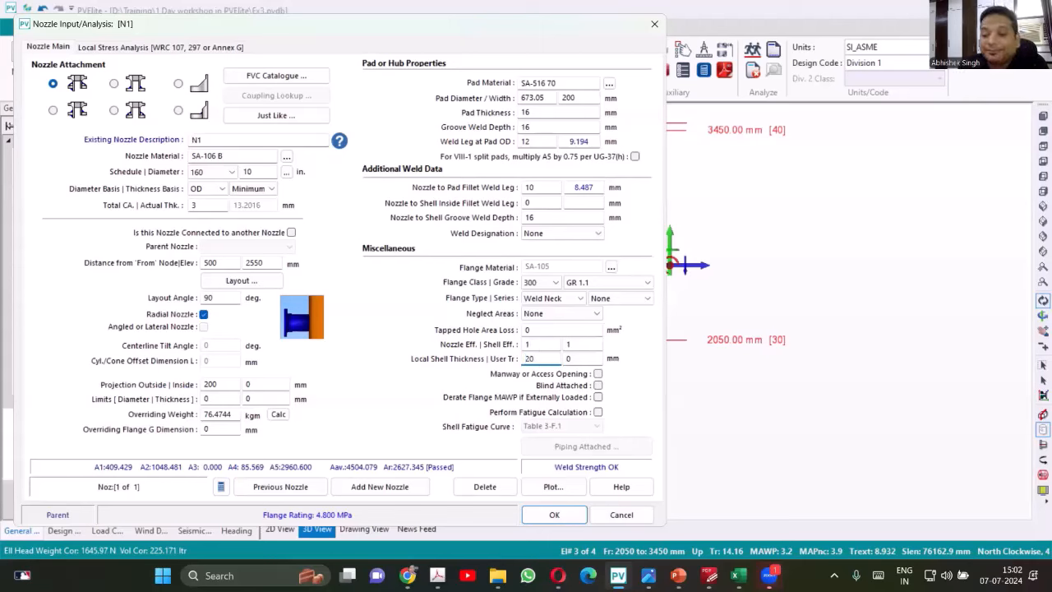
key(Tab)
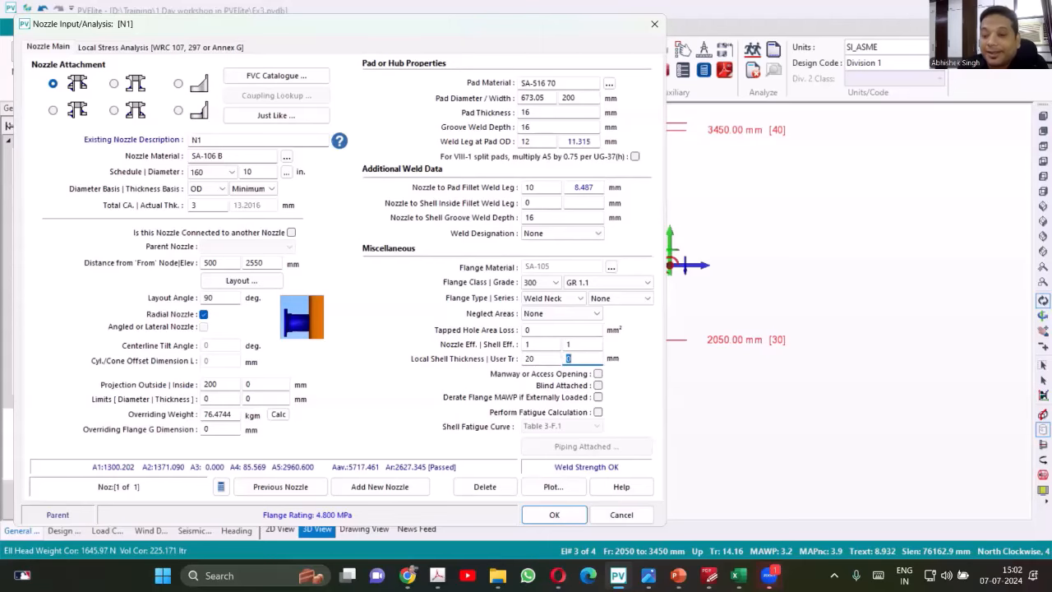
click(194, 46)
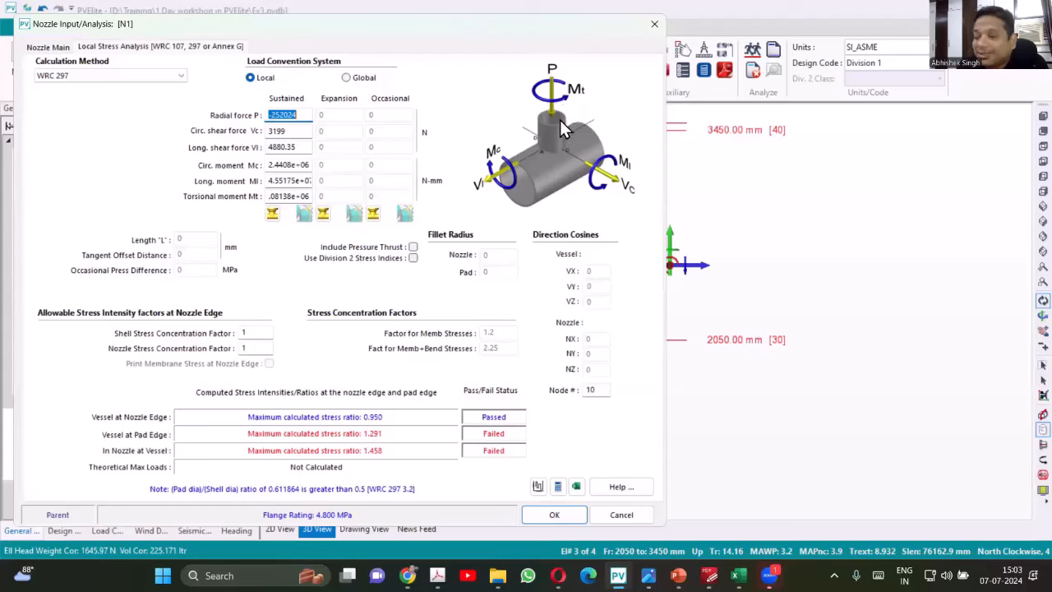
click(413, 248)
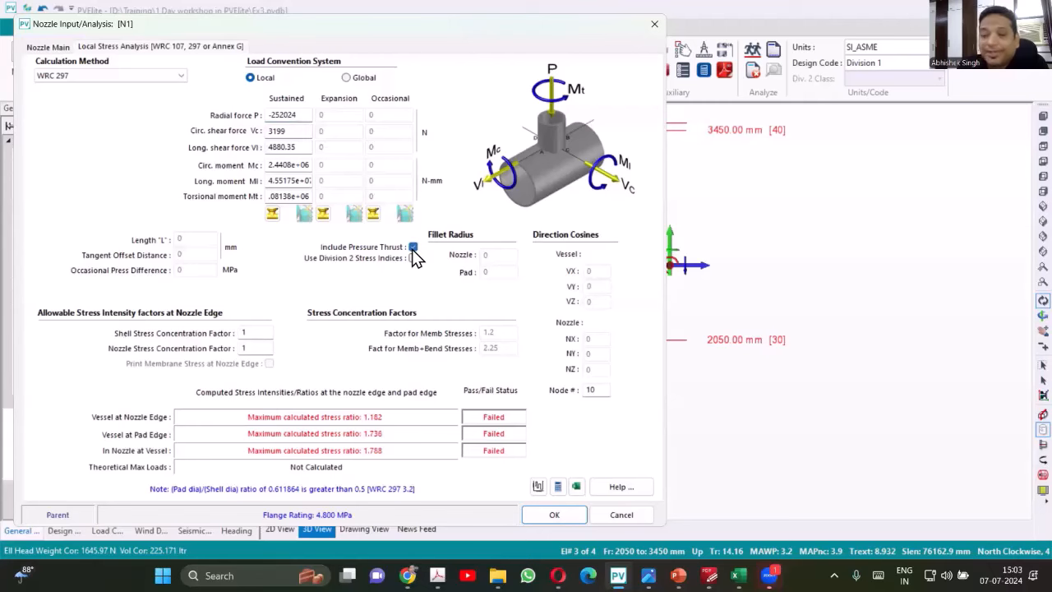
click(413, 247)
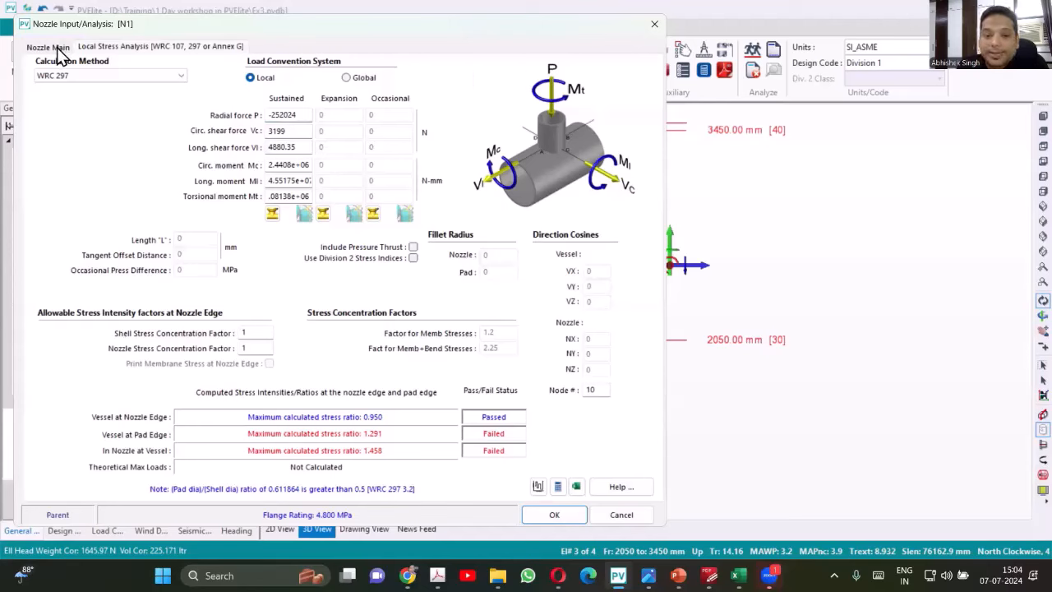
Halve nozzle N1's sustained radial force P to -126012 N and its longitudinal moment Ml to 2.27588e+07 N-mm.
click(308, 114)
text(/2)
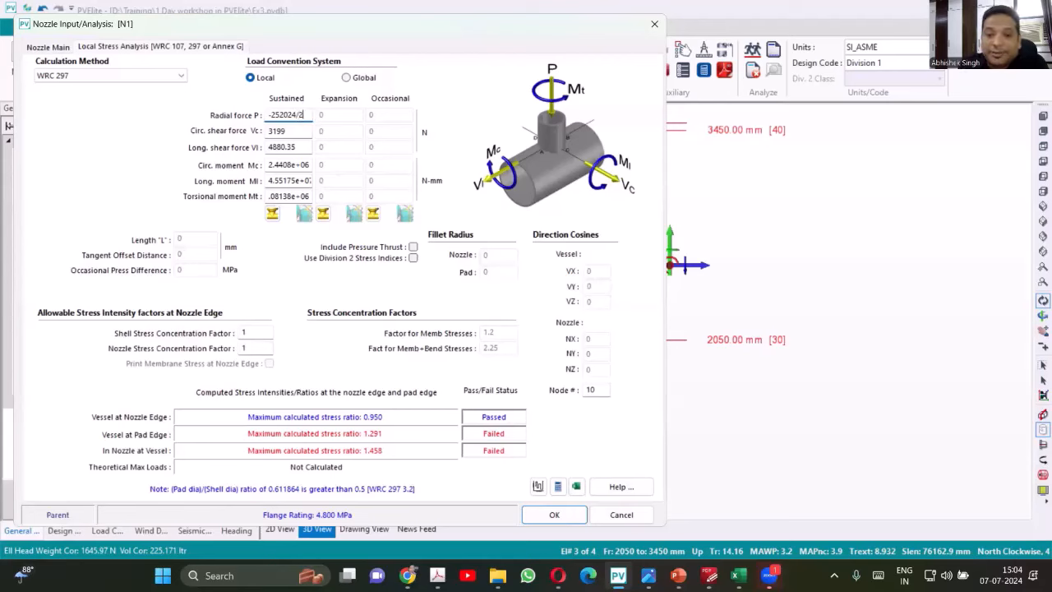
key(Tab)
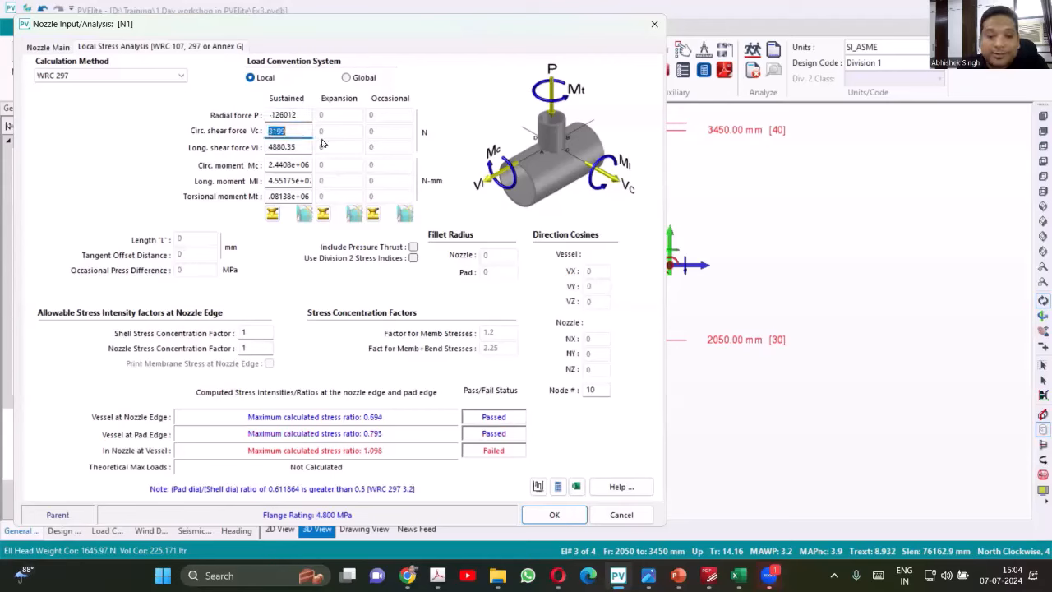
click(307, 181)
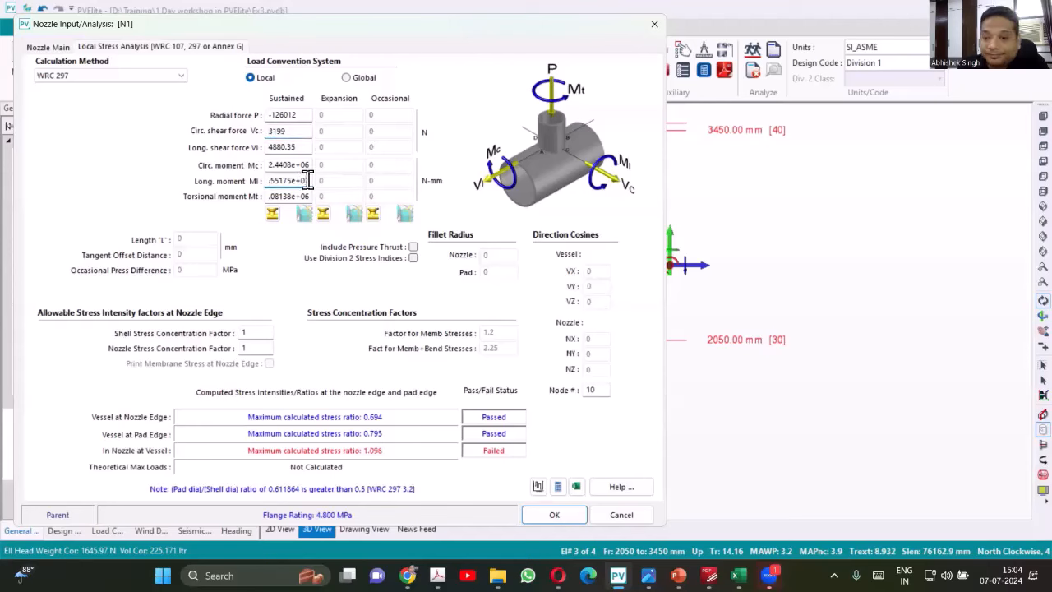
text(/2)
key(Tab)
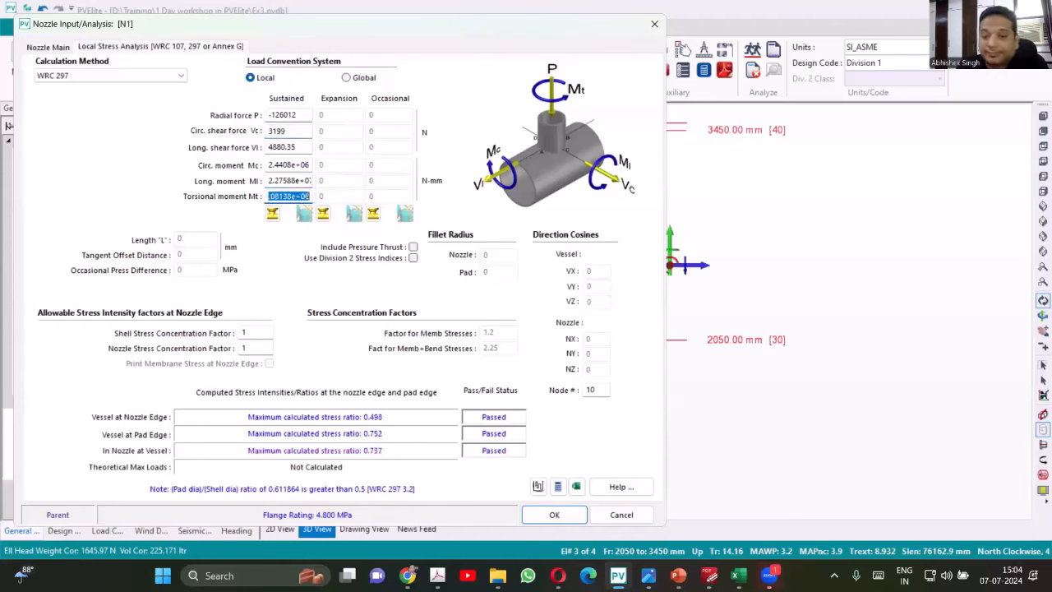
Reset nozzle N1's local shell thickness to 0 and recheck the WRC 297 local stress results.
click(62, 47)
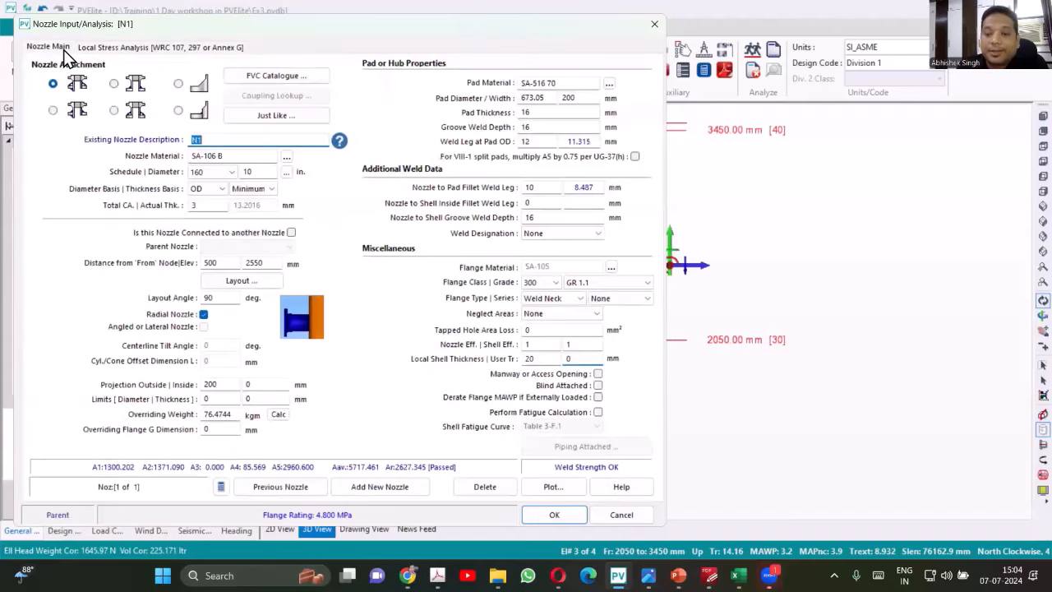
double_click(547, 360)
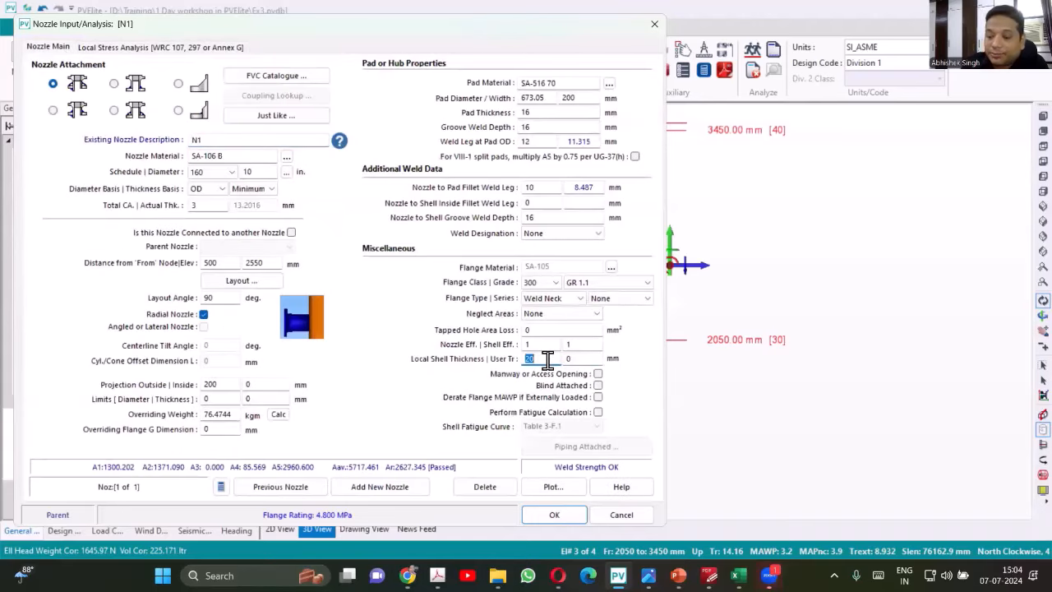
text(0)
key(Tab)
key(Tab)
key(Tab)
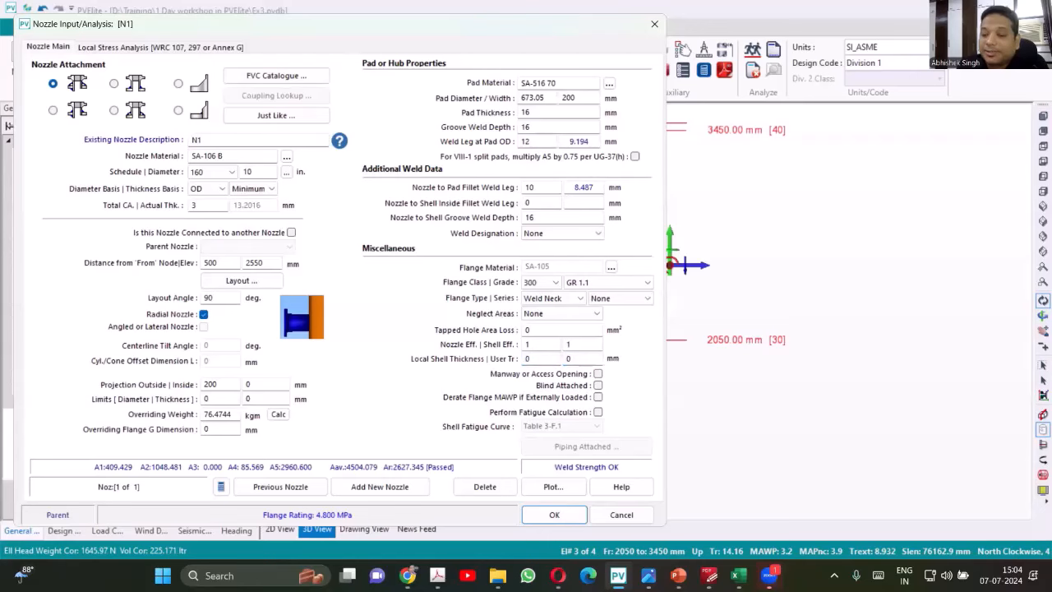
click(222, 48)
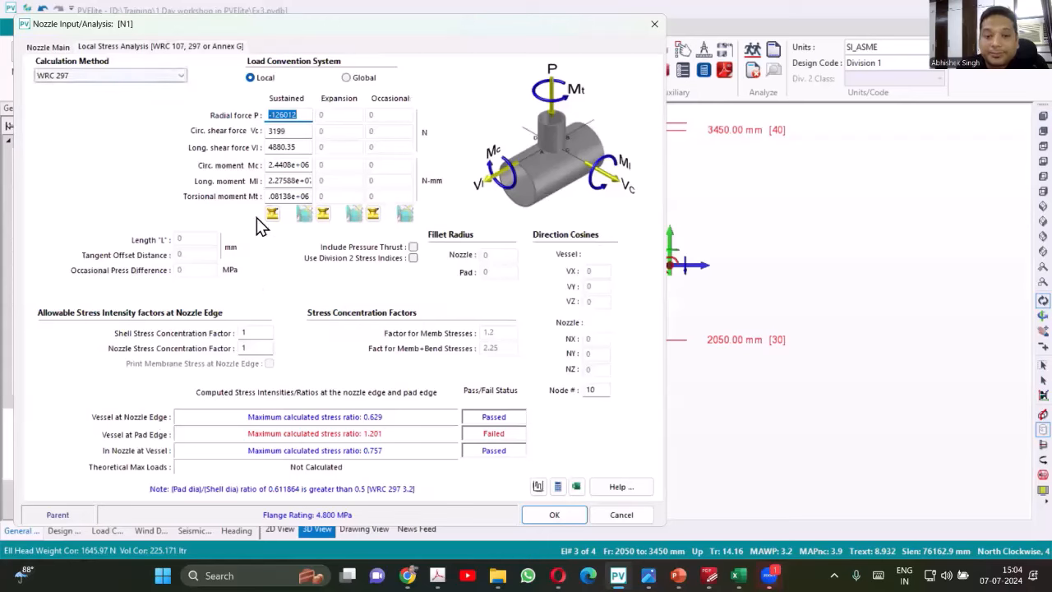
Halve nozzle N1's sustained radial force P to -63006 N and review the nozzle's main data and stress results.
click(300, 114)
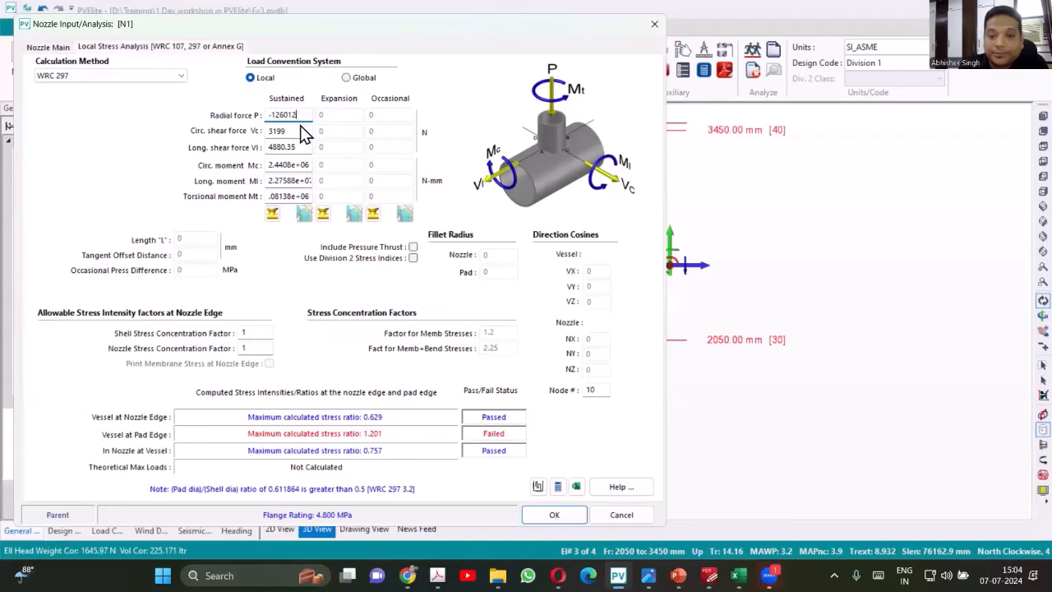
text(/2)
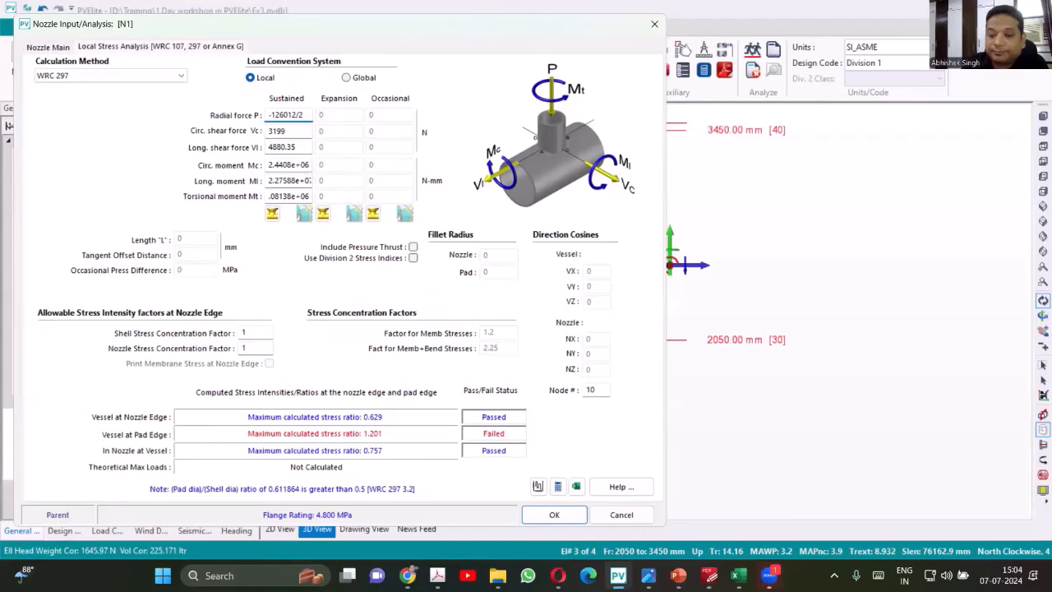
key(Tab)
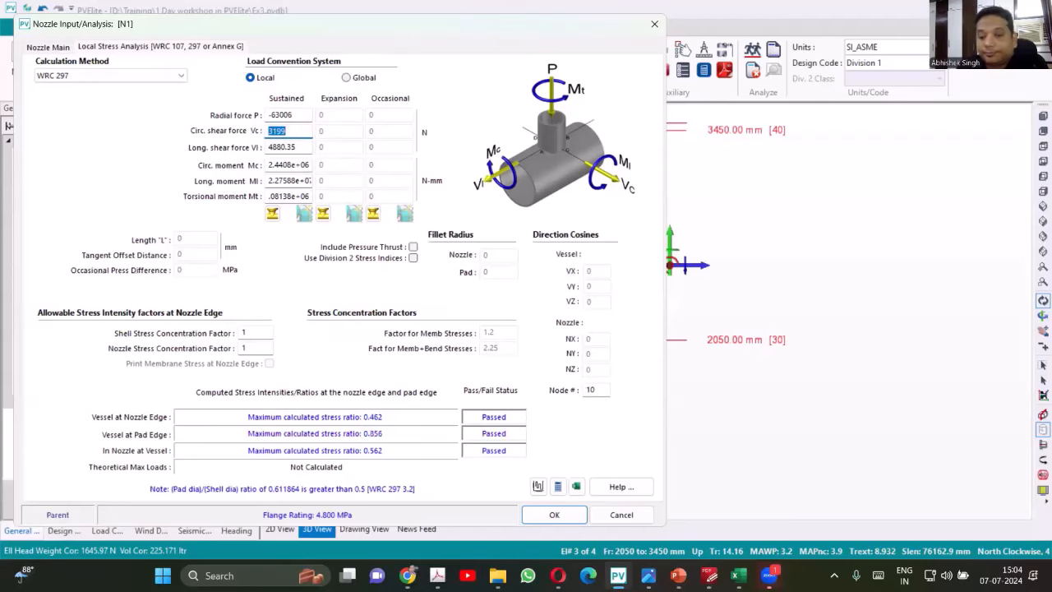
click(65, 51)
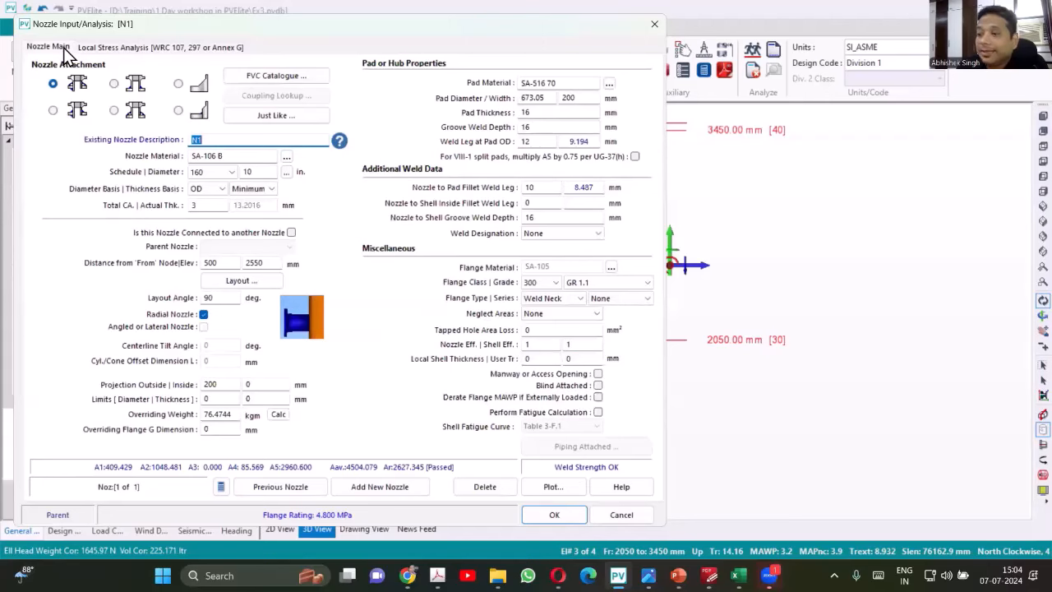
click(132, 47)
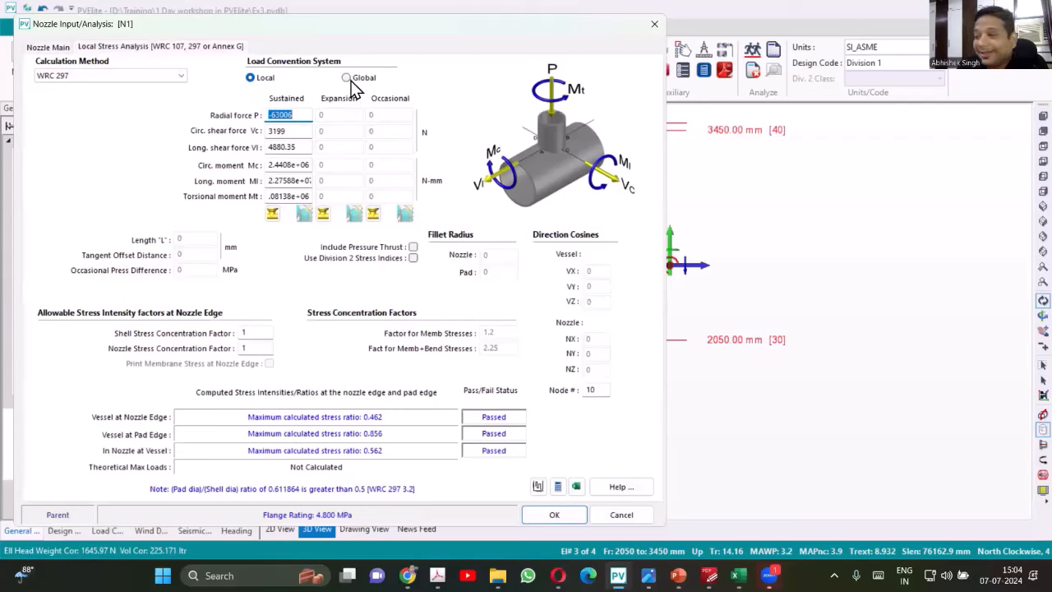
Try the WRC 107 method with the global load convention for nozzle N1, and return to WRC 297 with local loads.
click(182, 76)
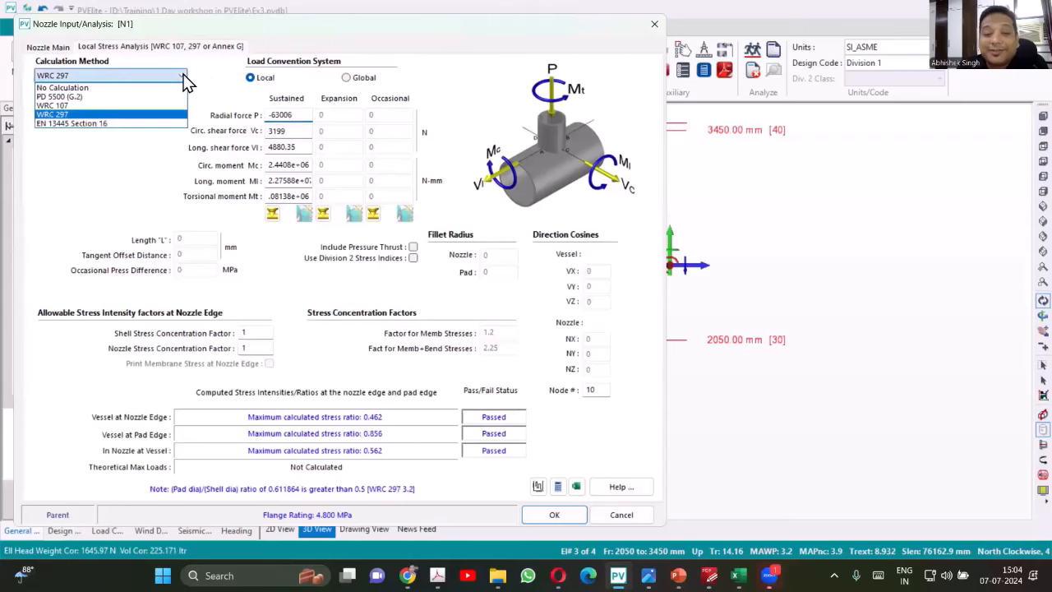
click(132, 106)
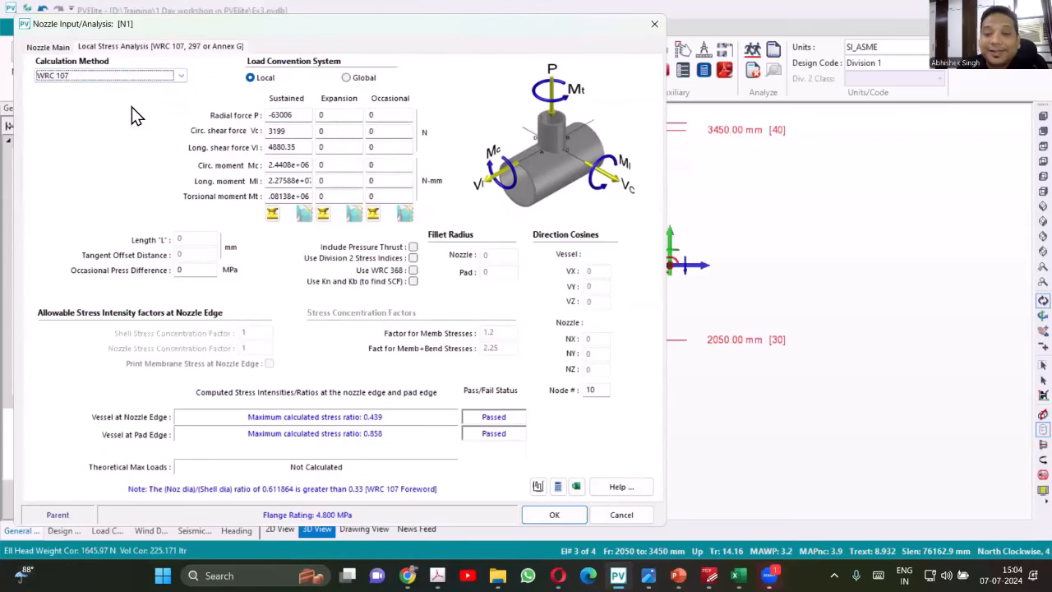
click(345, 78)
click(164, 76)
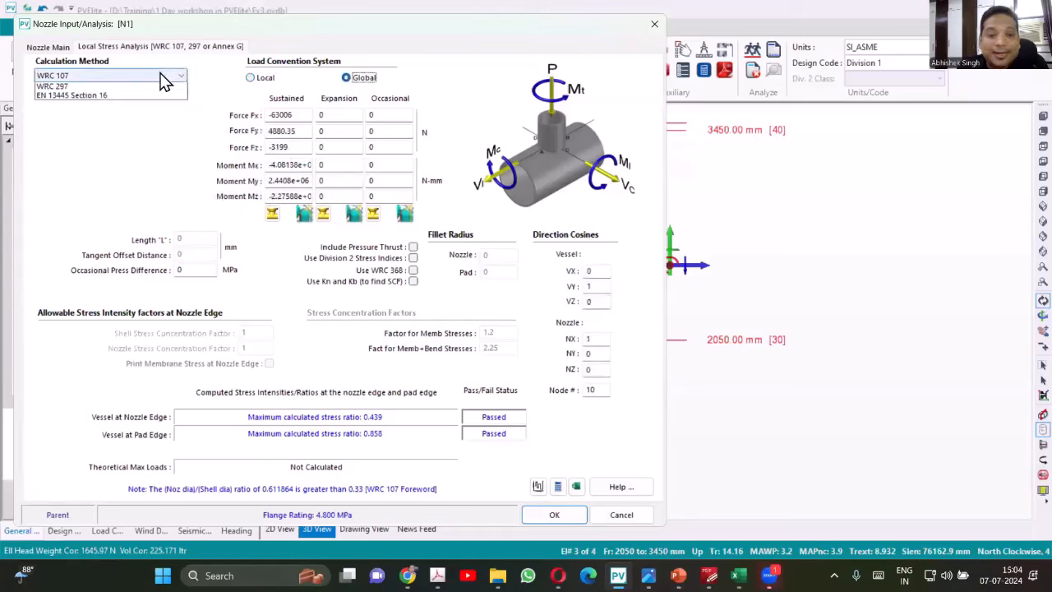
click(123, 115)
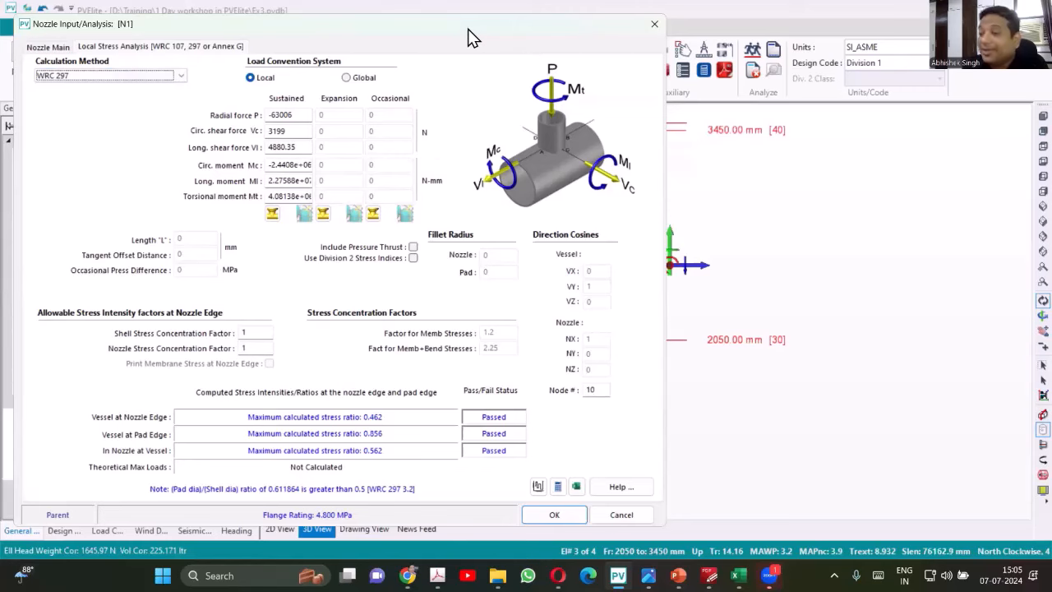
Check nozzle N1's main data and accept its inputs to return to the vessel model.
drag(467, 28, 879, 95)
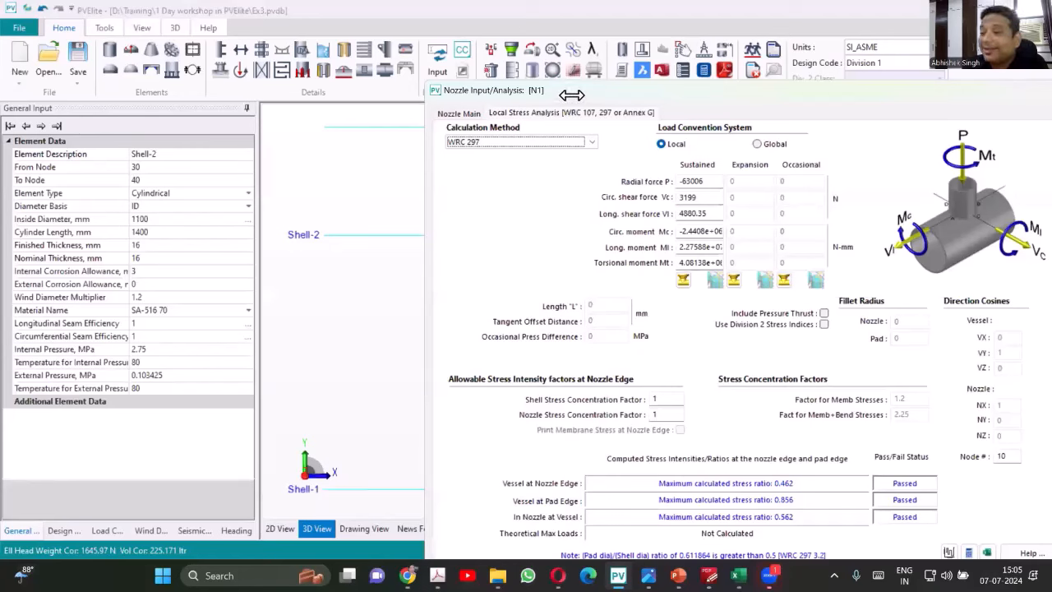
drag(572, 95, 132, 36)
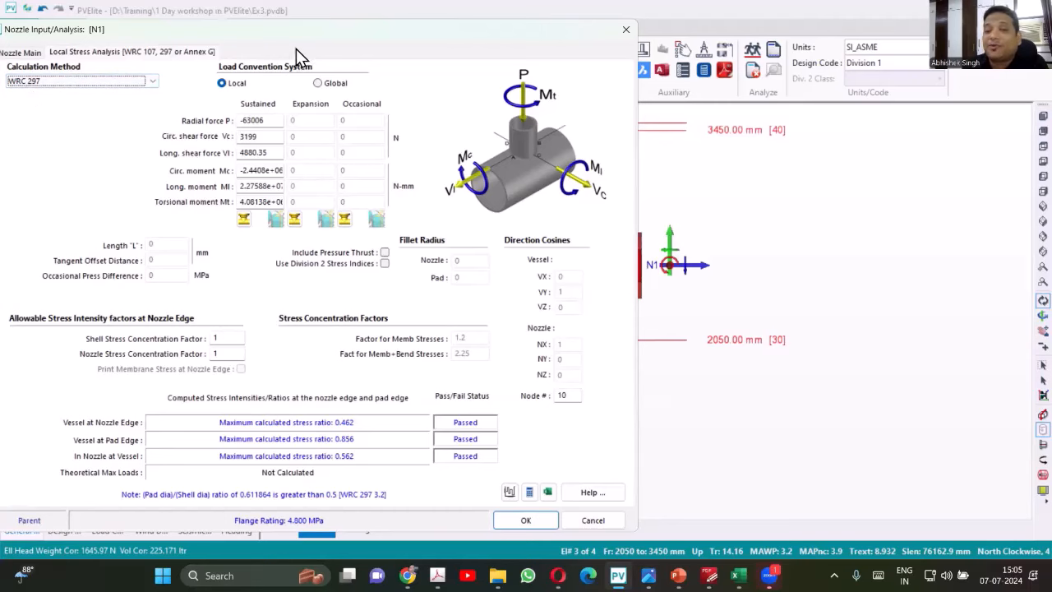
drag(300, 46, 320, 45)
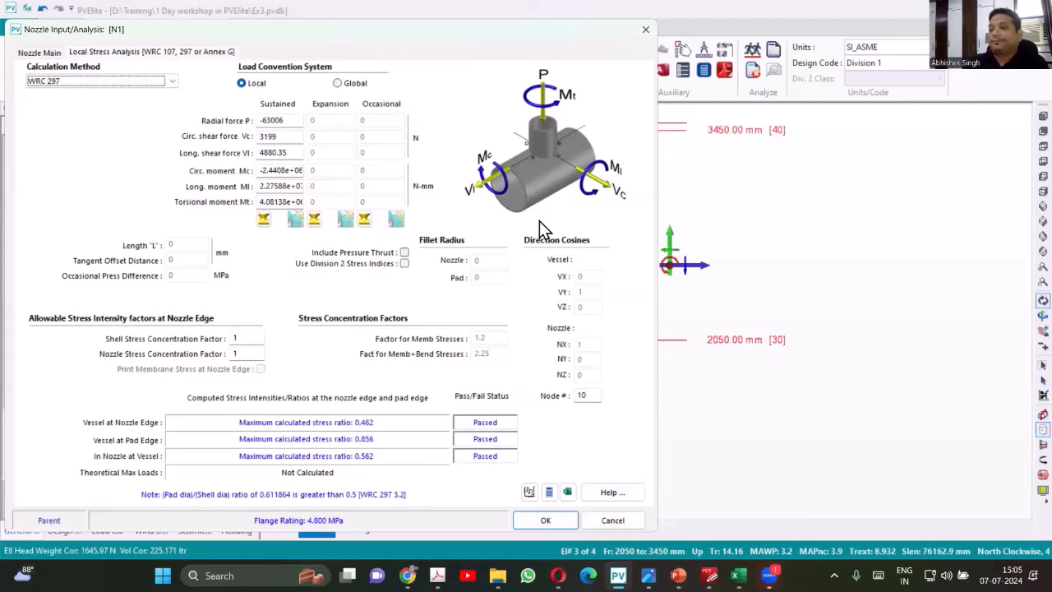
click(39, 52)
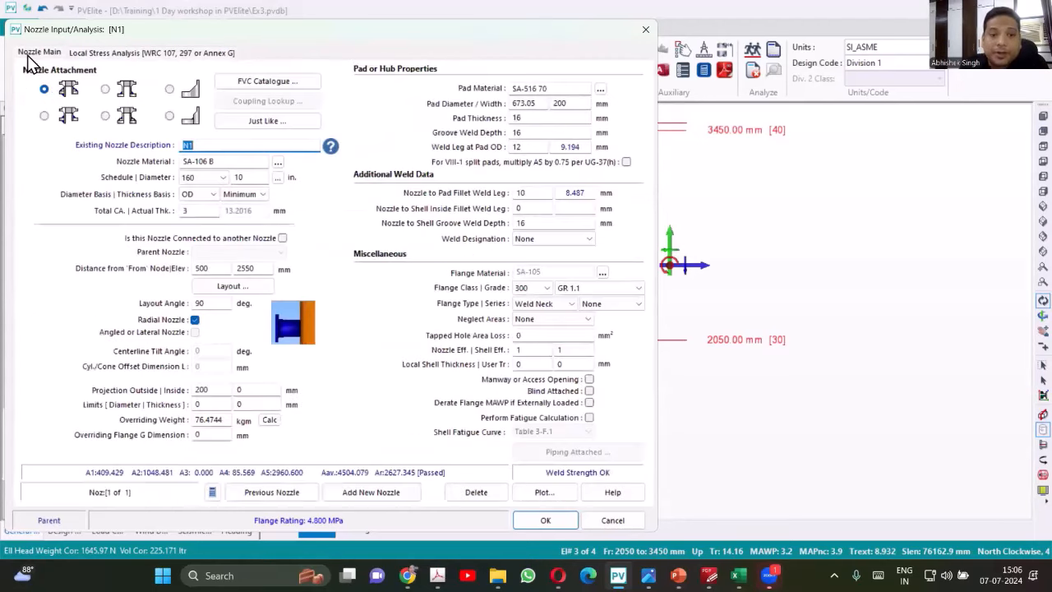
click(543, 525)
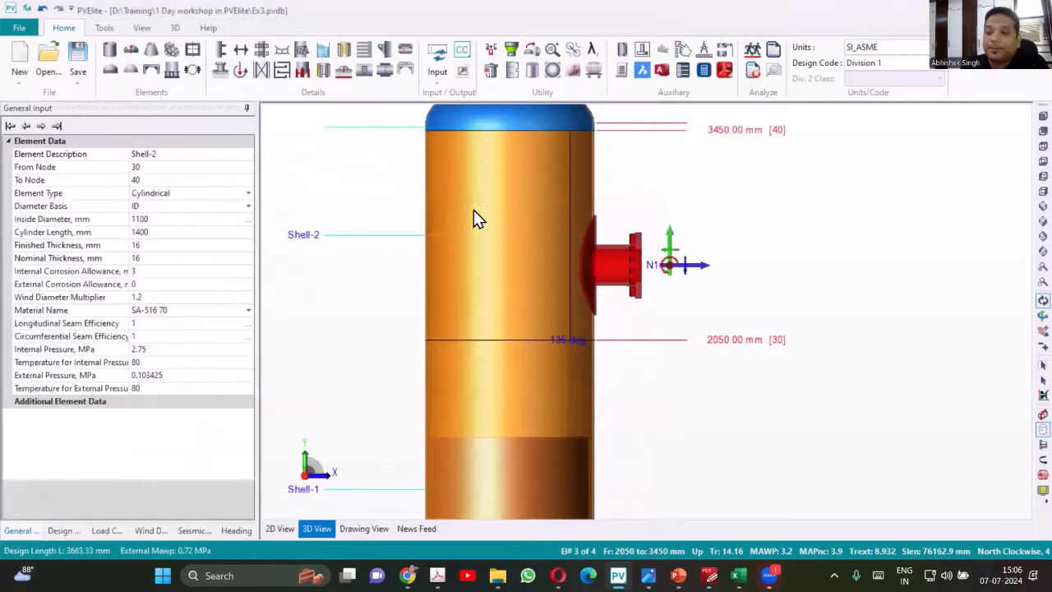
Reopen nozzle N1, enable flange MAWP derating for external loads, set the flange class to 400, and accept the inputs.
scroll(470, 226, down, 3)
scroll(528, 232, up, 3)
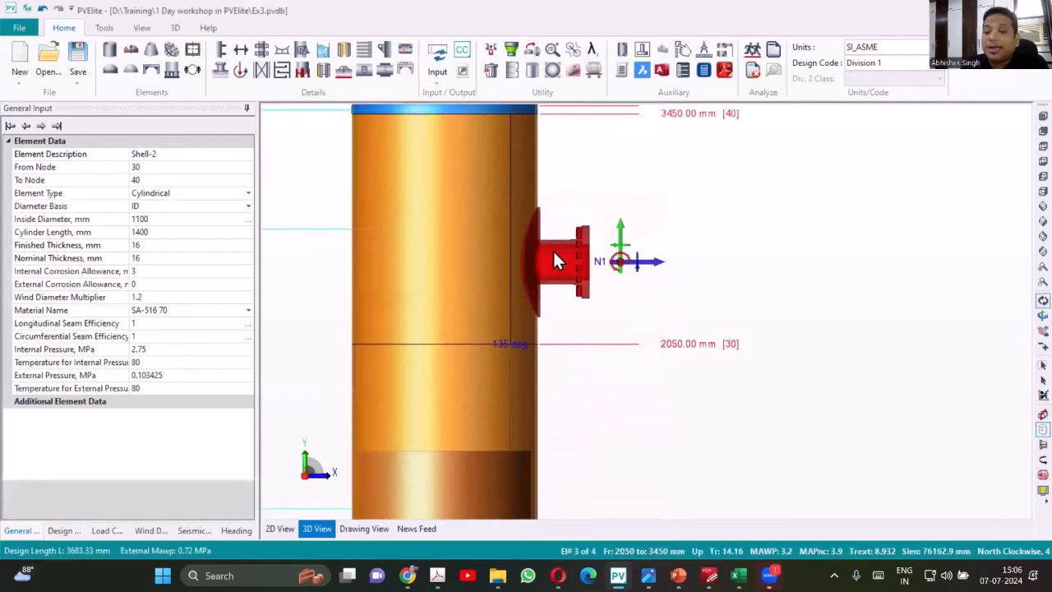
double_click(552, 255)
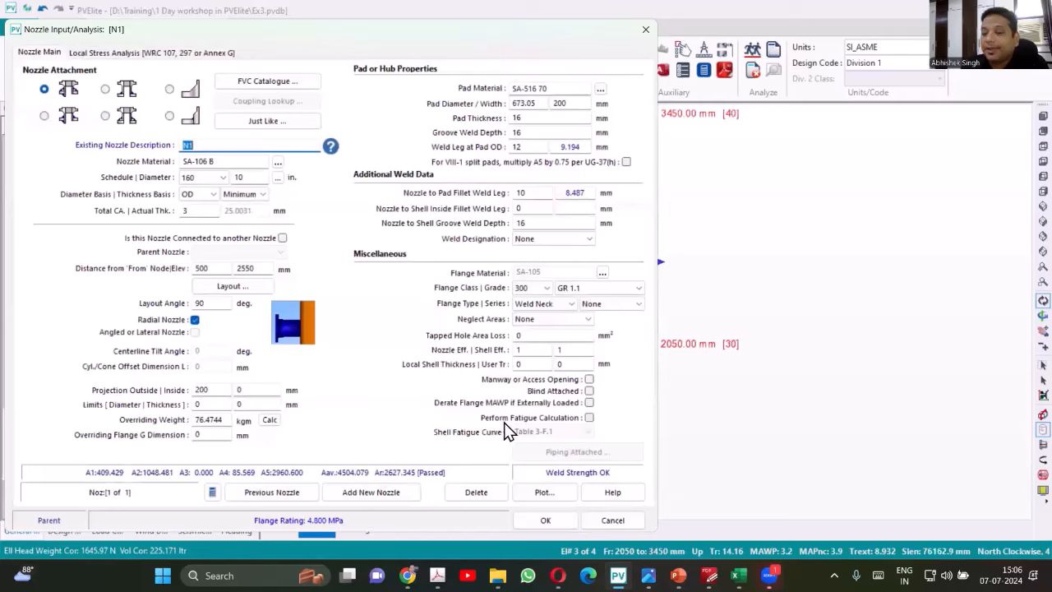
click(590, 403)
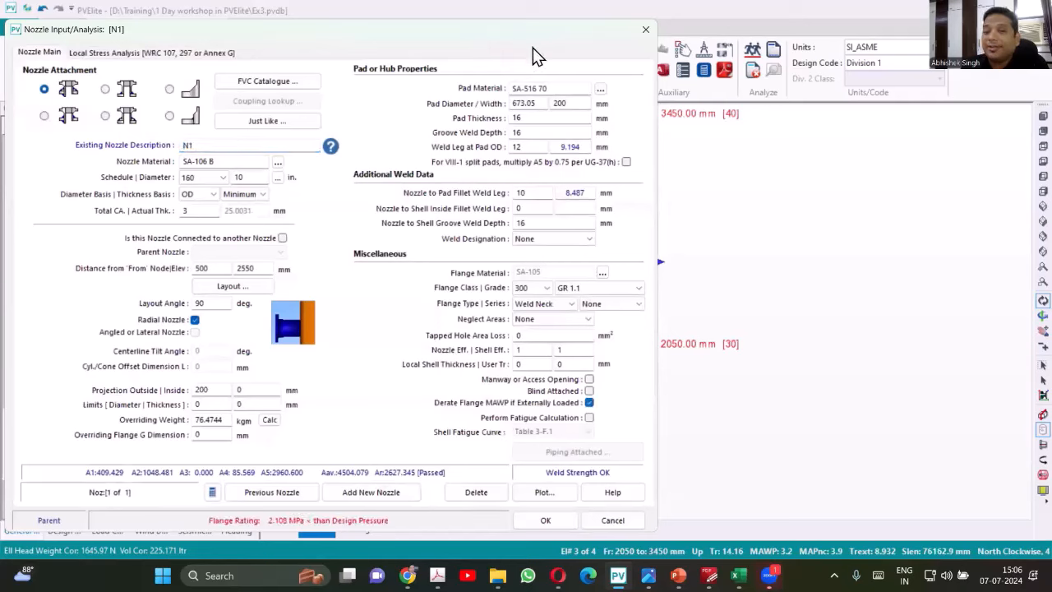
drag(533, 38, 539, 26)
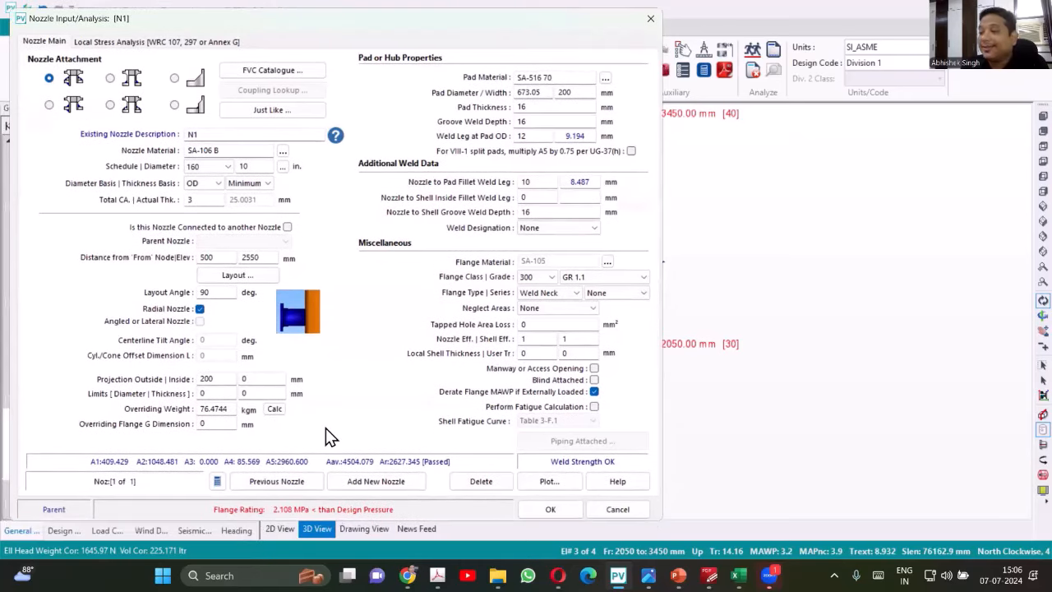
click(549, 280)
click(530, 317)
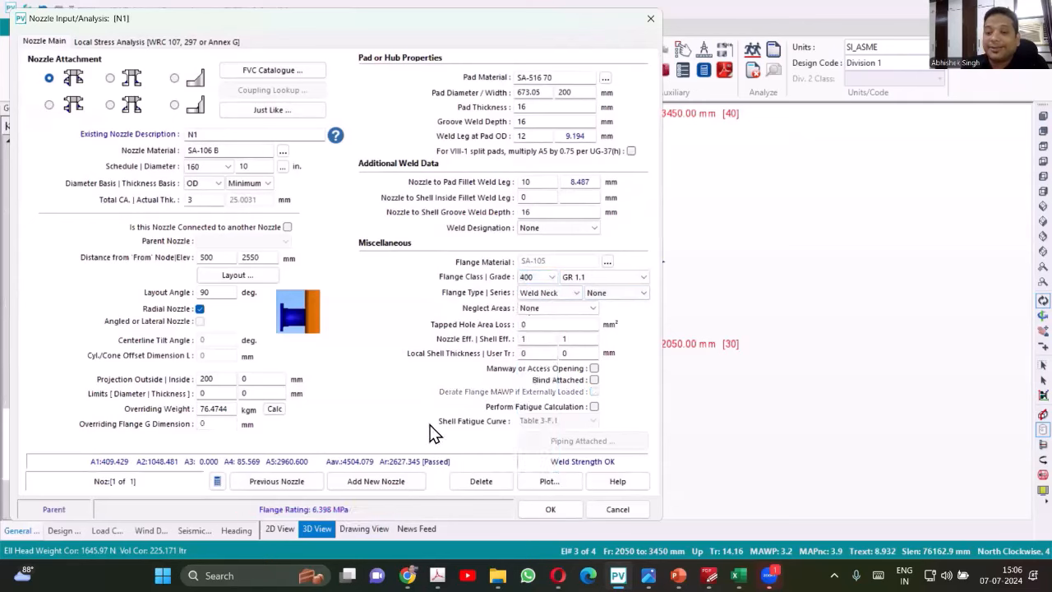
click(536, 511)
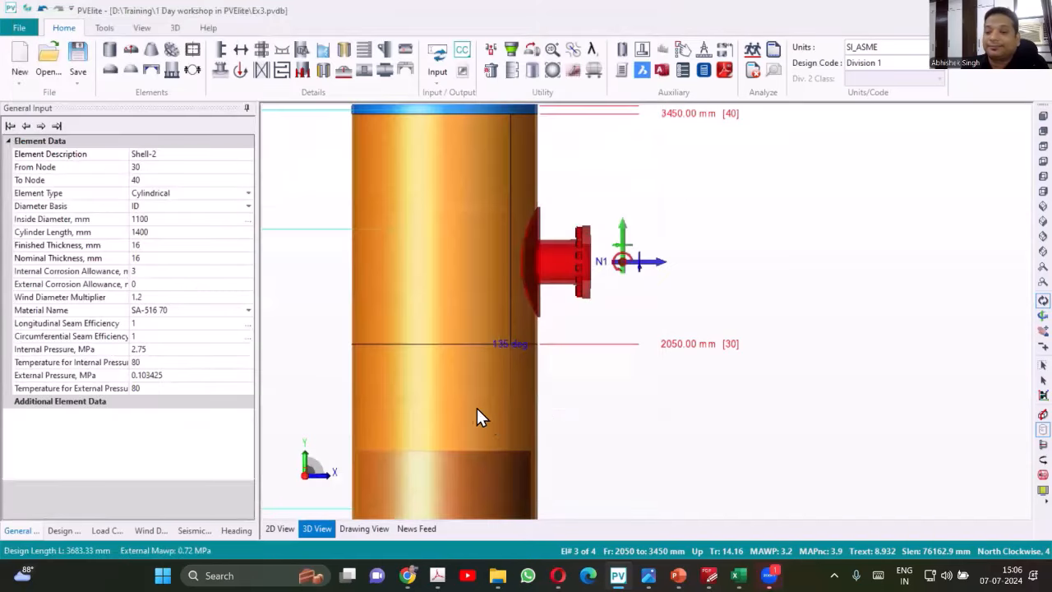
drag(728, 329, 682, 379)
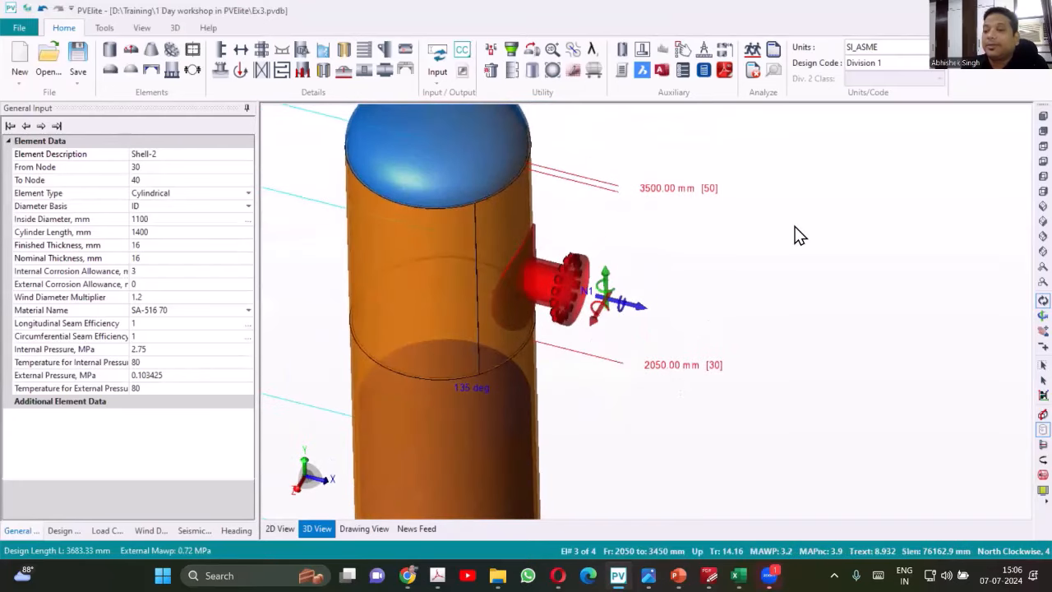
click(1032, 115)
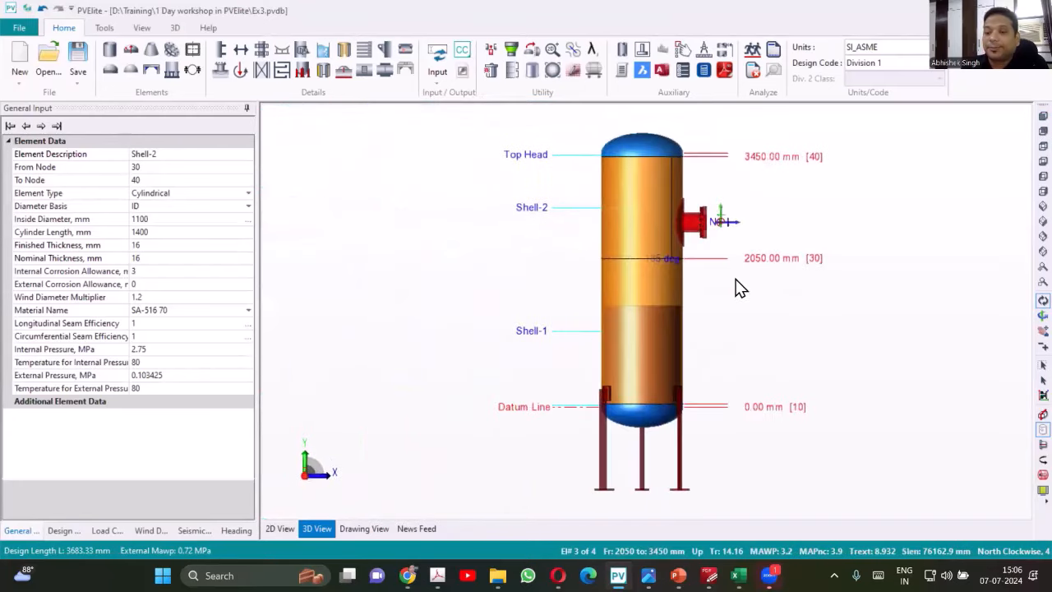